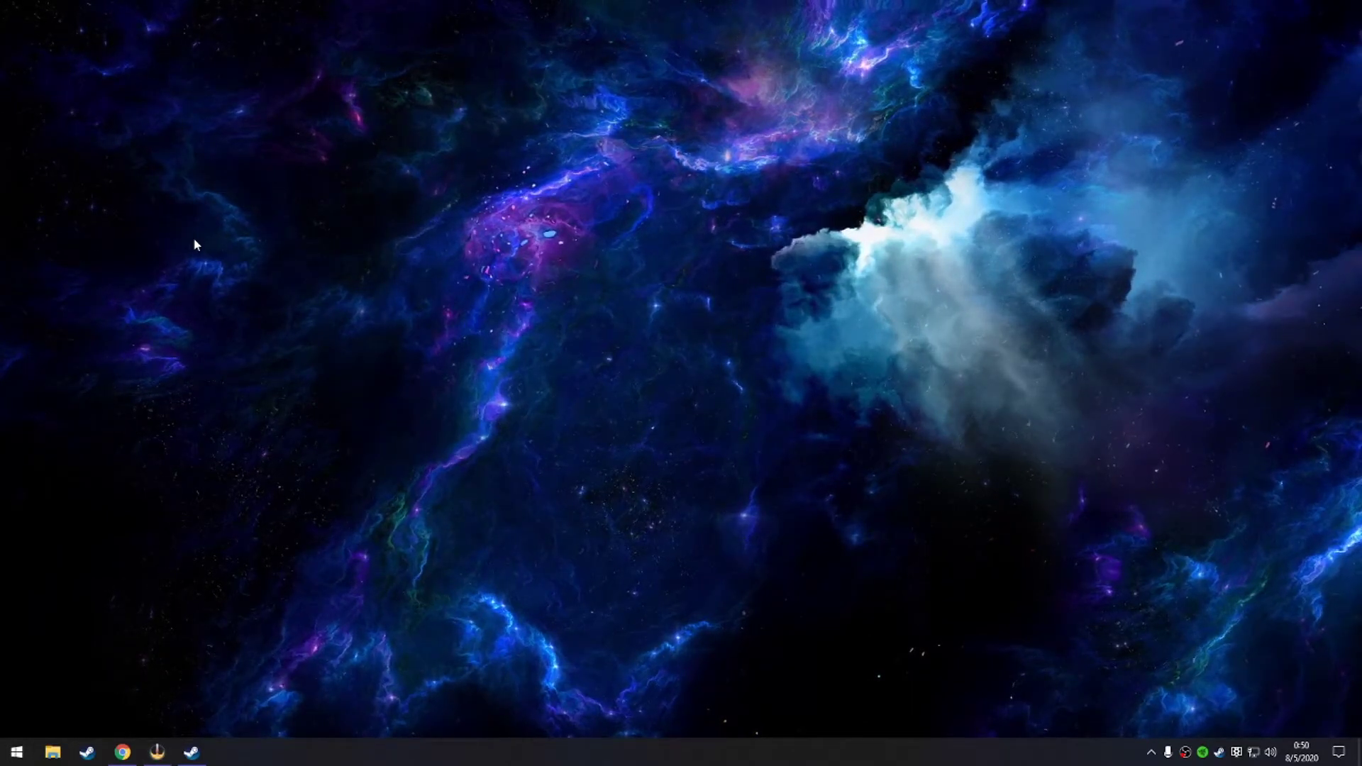
{"action": "left_click_drag", "start_coordinate": [195, 241], "coordinate": [356, 465]}
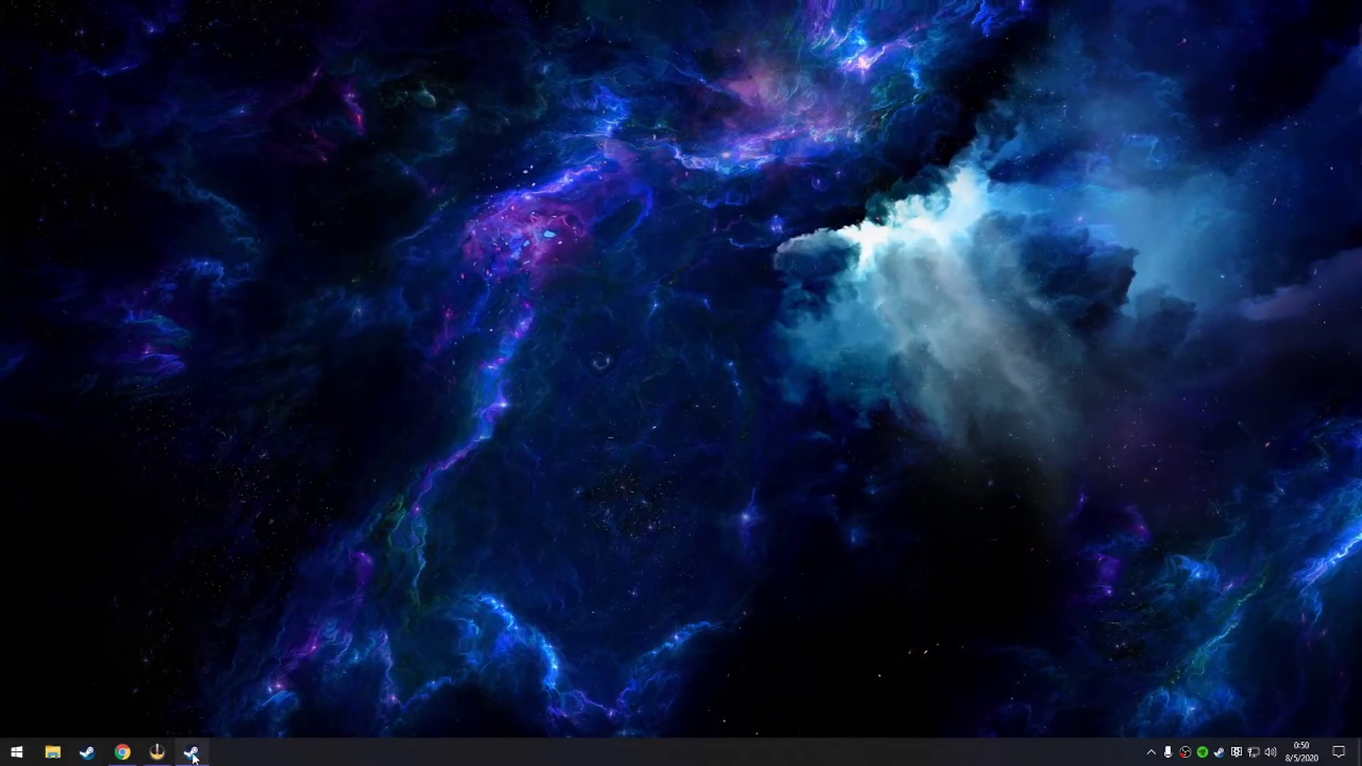
{"action": "left_click", "coordinate": [192, 752]}
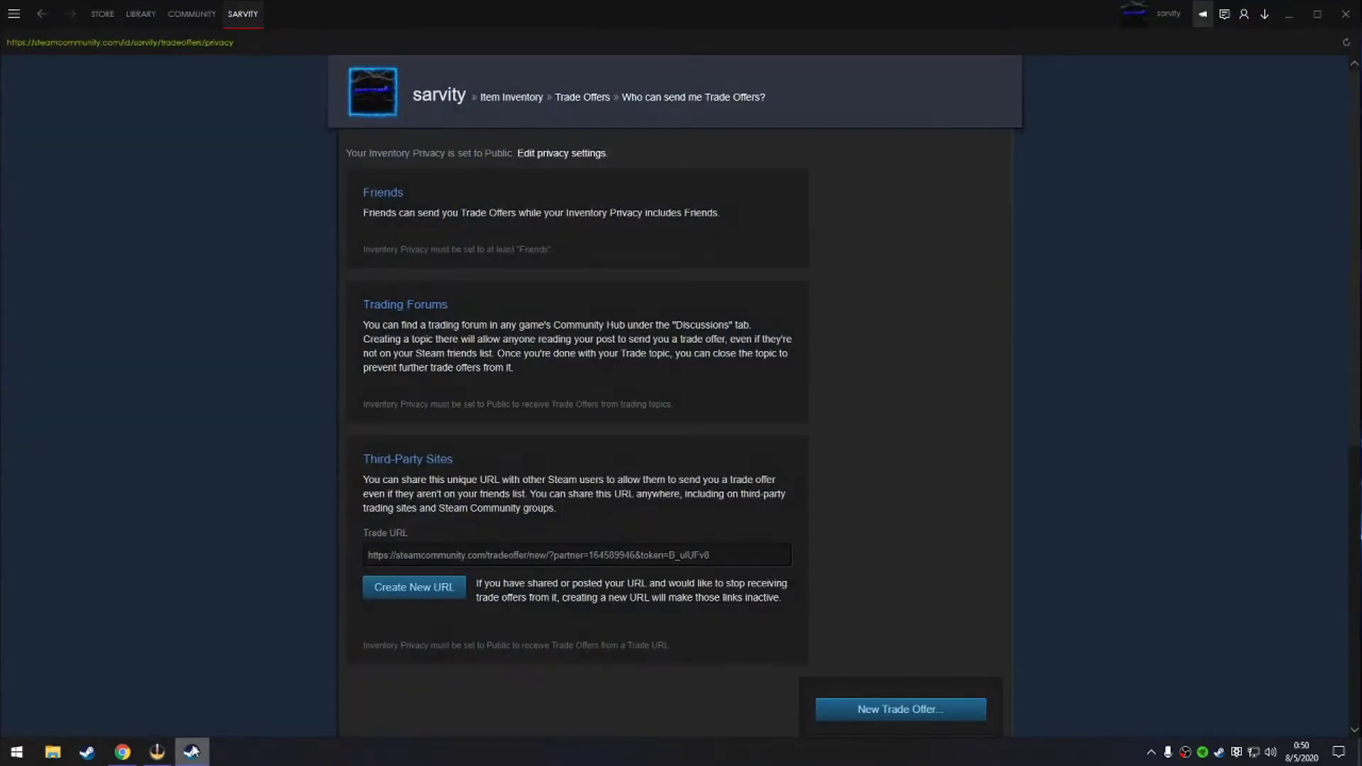
{"action": "left_click", "coordinate": [1300, 19]}
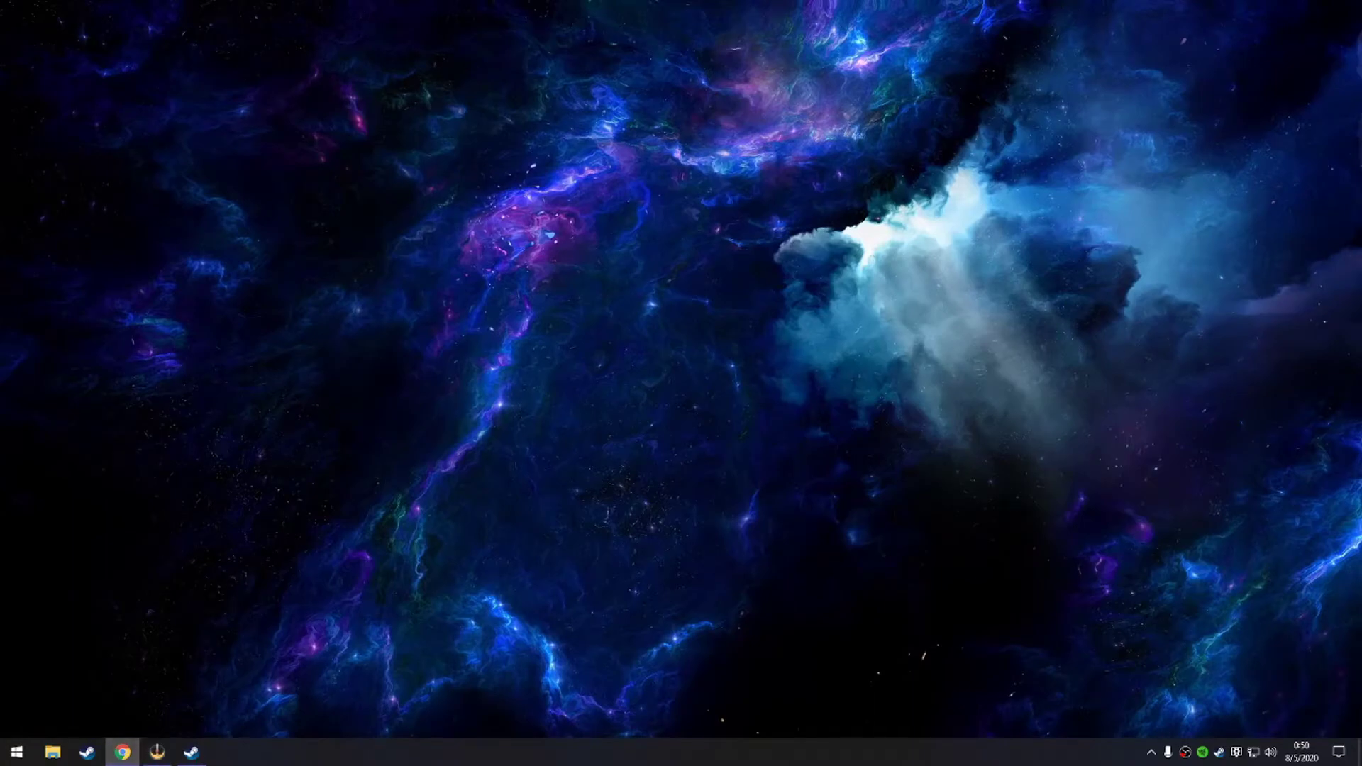
Open settings.gg/sarvity in Chrome and download the player's config archive
{"action": "left_click", "coordinate": [123, 751]}
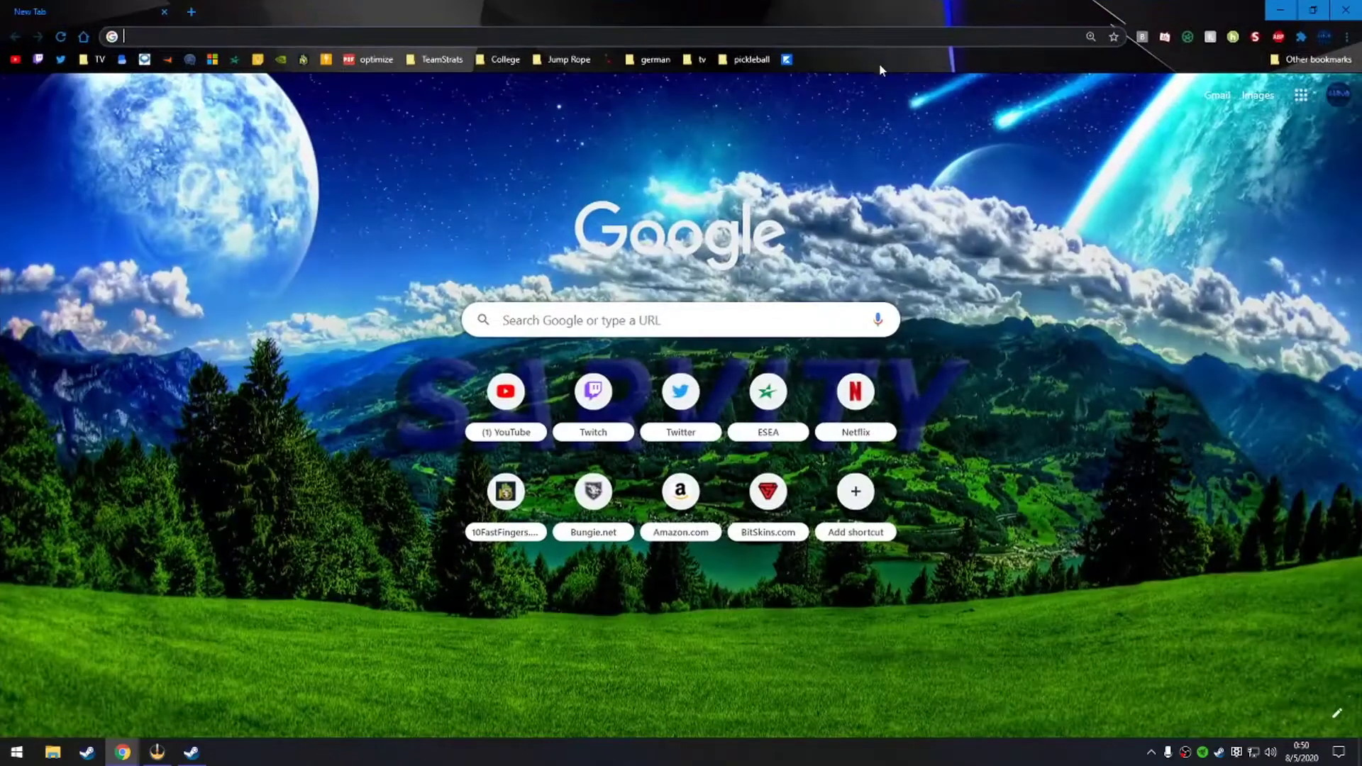
{"action": "type", "text": "settings.gg/sarvity"}
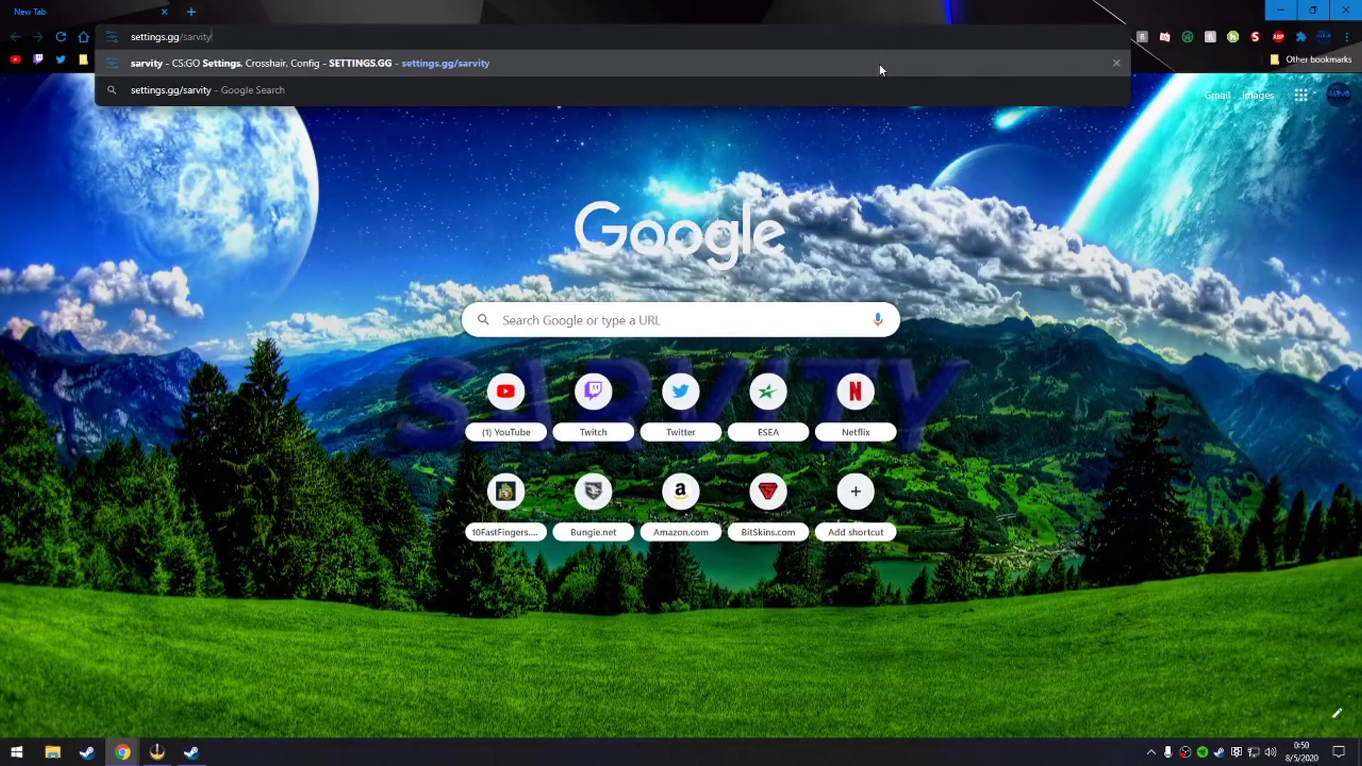
{"action": "key", "text": "Return"}
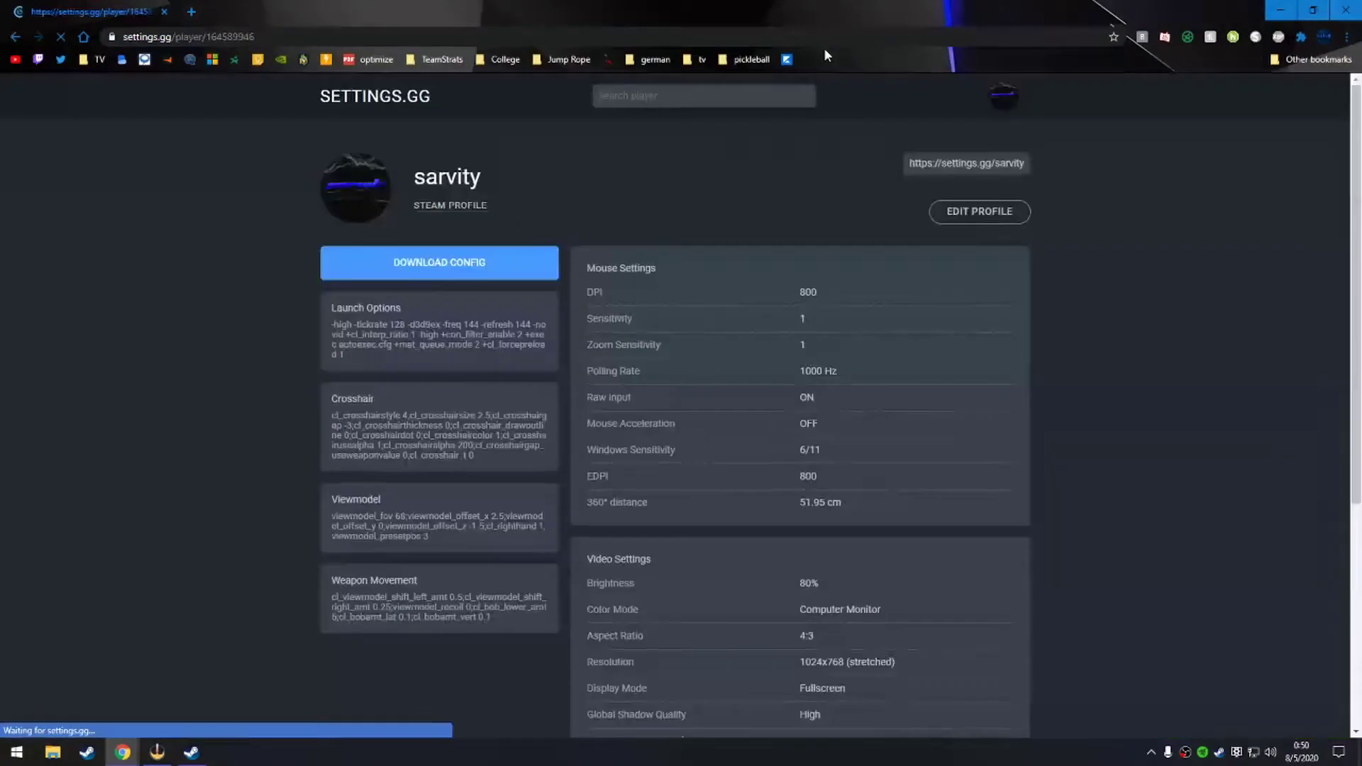
{"action": "left_click", "coordinate": [493, 454]}
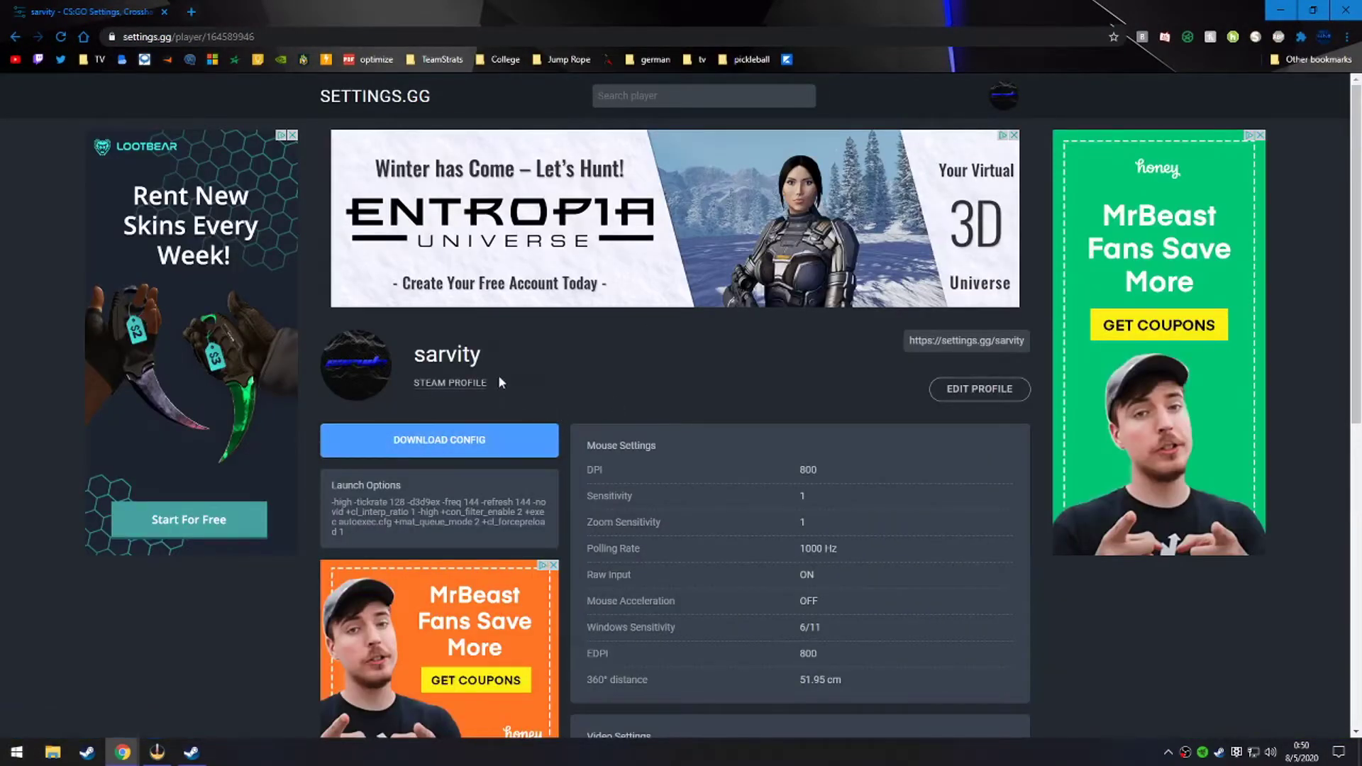
{"action": "left_click", "coordinate": [488, 445]}
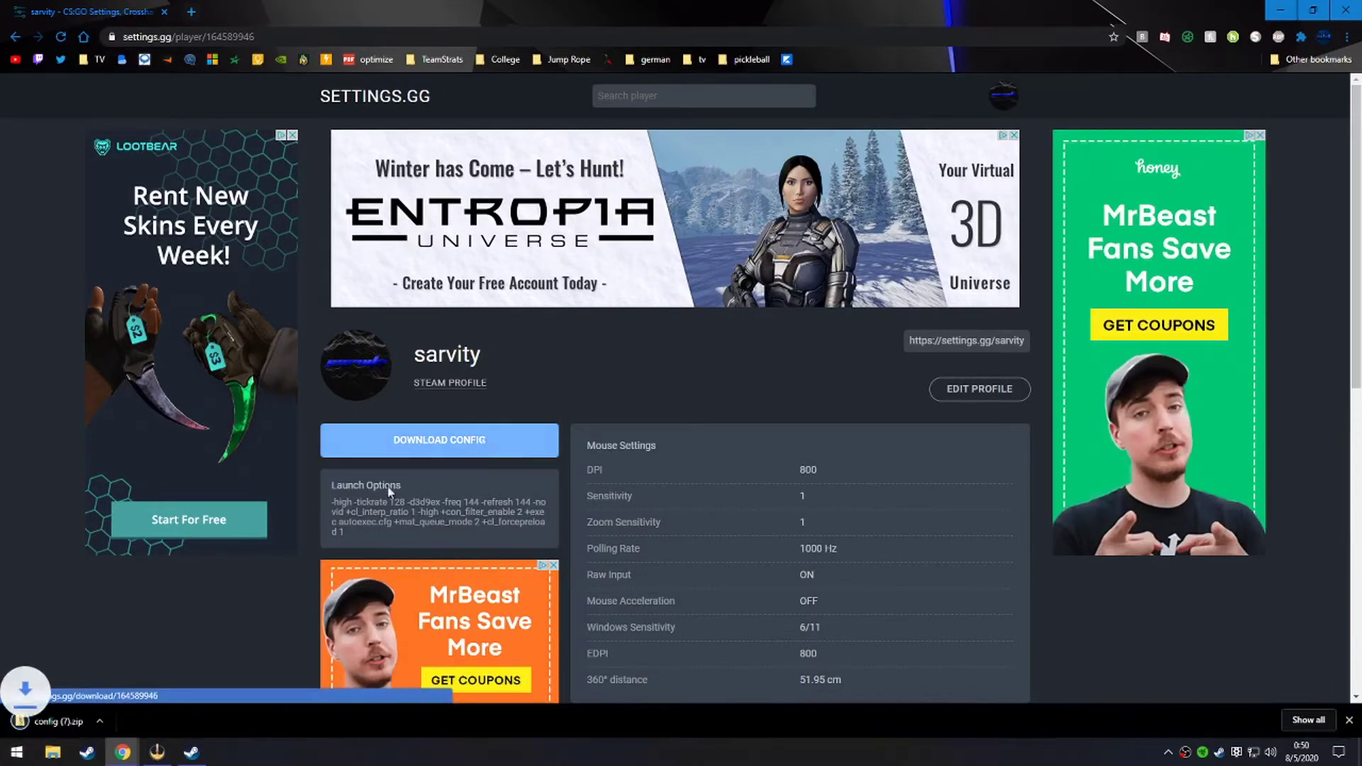
Place the downloaded config (7).zip on the desktop and minimize the browser window
{"action": "left_click_drag", "start_coordinate": [731, 3], "coordinate": [1103, 17]}
{"action": "left_click_drag", "start_coordinate": [484, 717], "coordinate": [177, 217]}
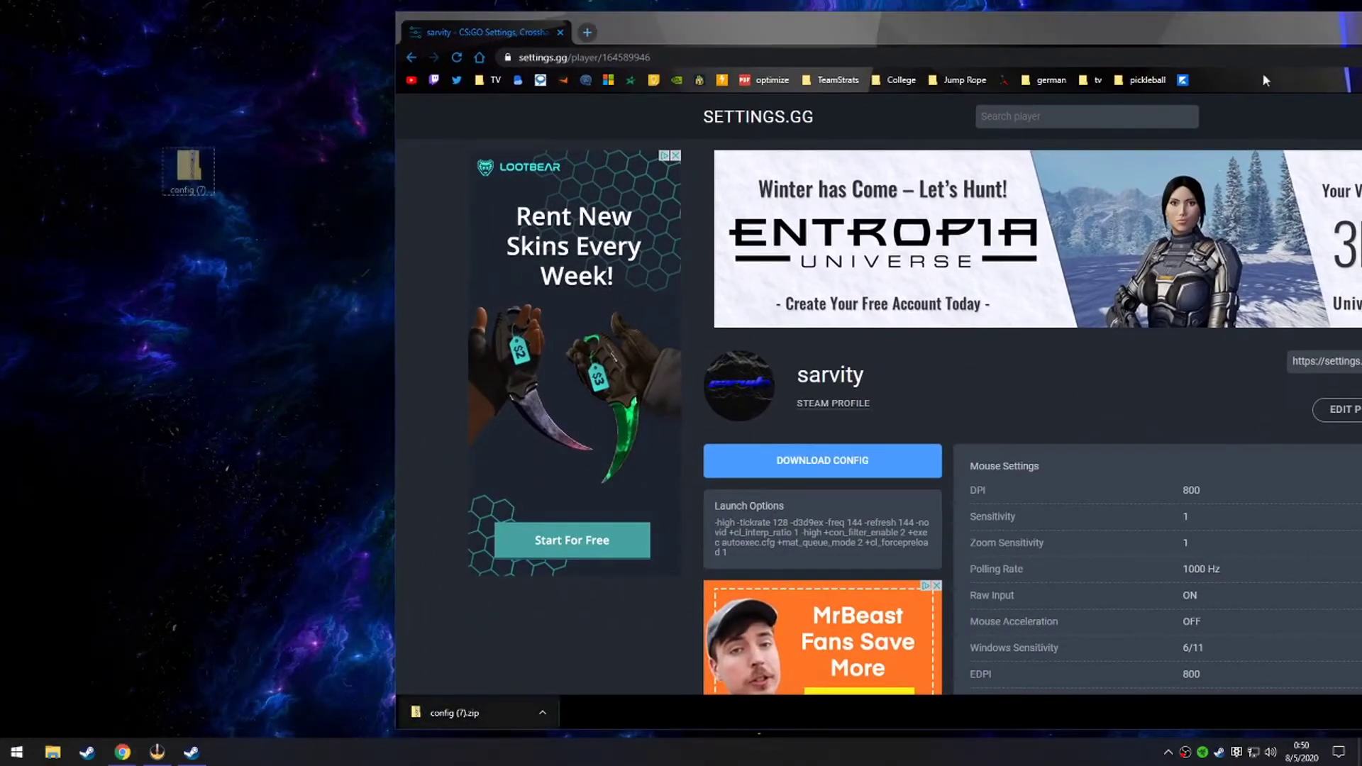
{"action": "left_click_drag", "start_coordinate": [1199, 34], "coordinate": [890, 73]}
{"action": "left_click_drag", "start_coordinate": [1202, 71], "coordinate": [1033, 64]}
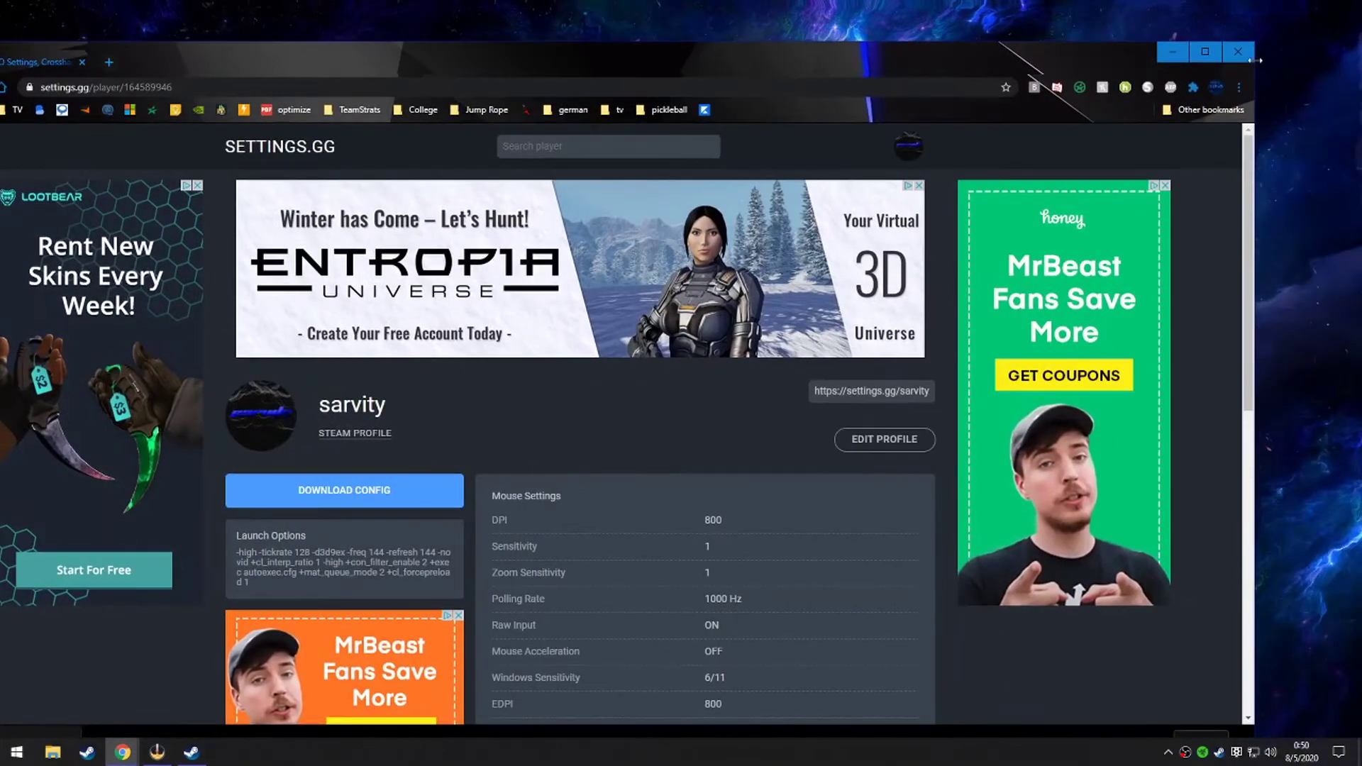
{"action": "left_click", "coordinate": [1173, 54]}
Extract all files from the config (7) archive to a folder on the desktop
{"action": "right_click", "coordinate": [209, 186]}
{"action": "right_click", "coordinate": [190, 170]}
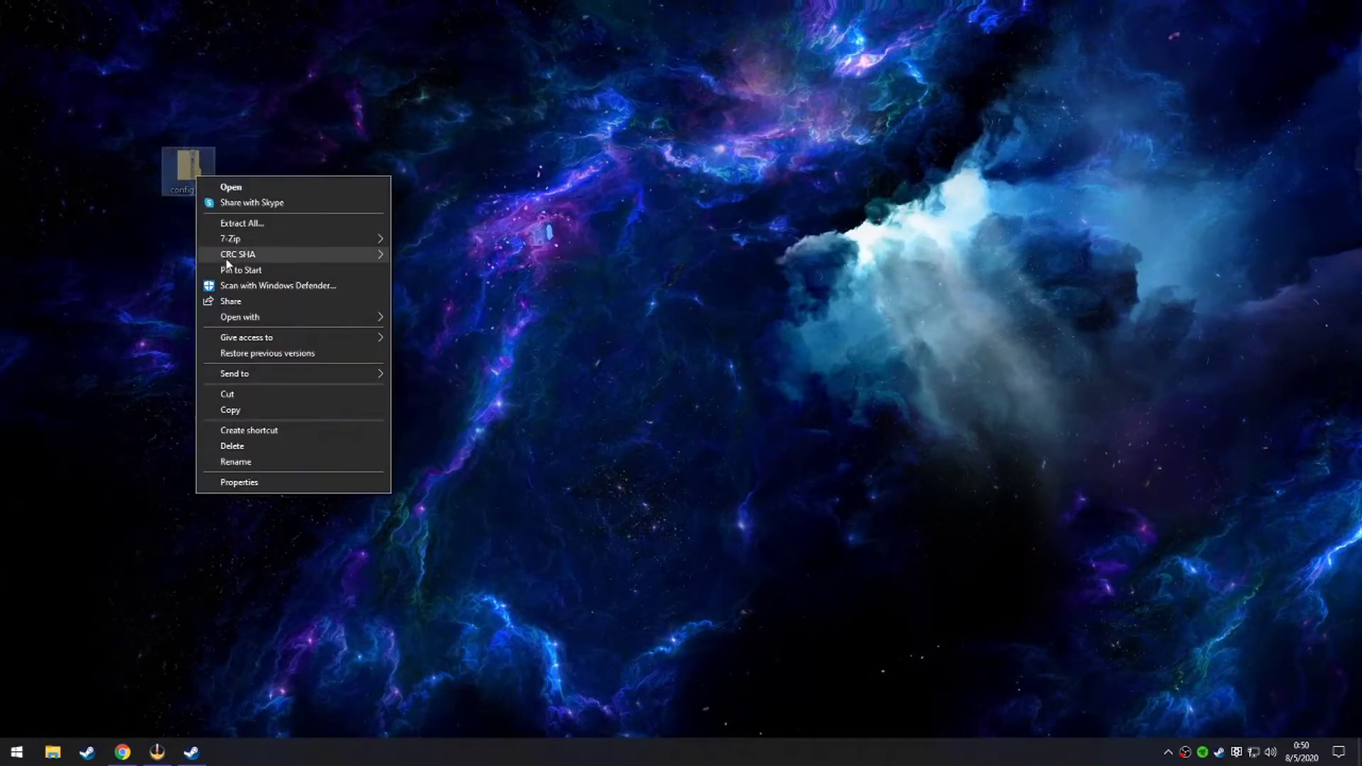
{"action": "left_click", "coordinate": [245, 224]}
{"action": "left_click", "coordinate": [808, 512]}
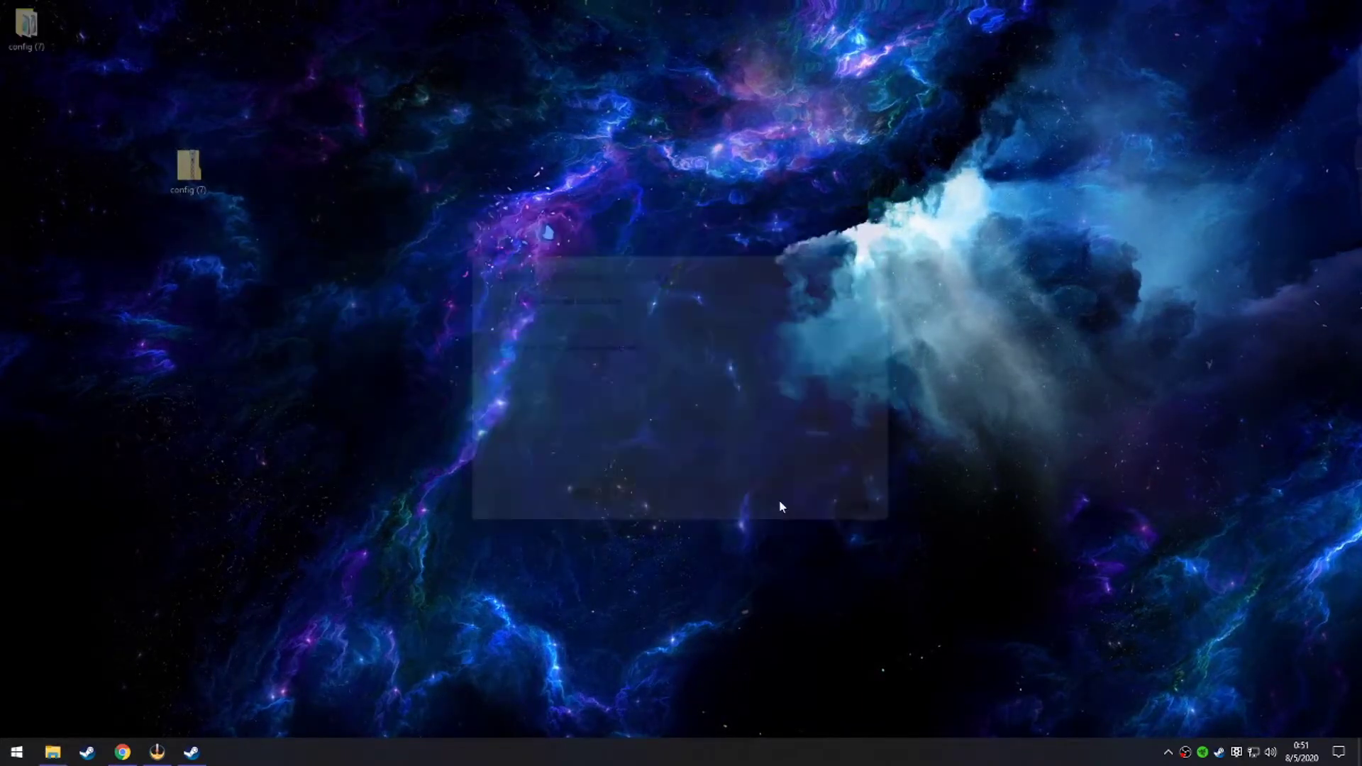
Move the server CFG file from the extracted config folder to the desktop and close the folder
{"action": "left_click_drag", "start_coordinate": [808, 316], "coordinate": [653, 177]}
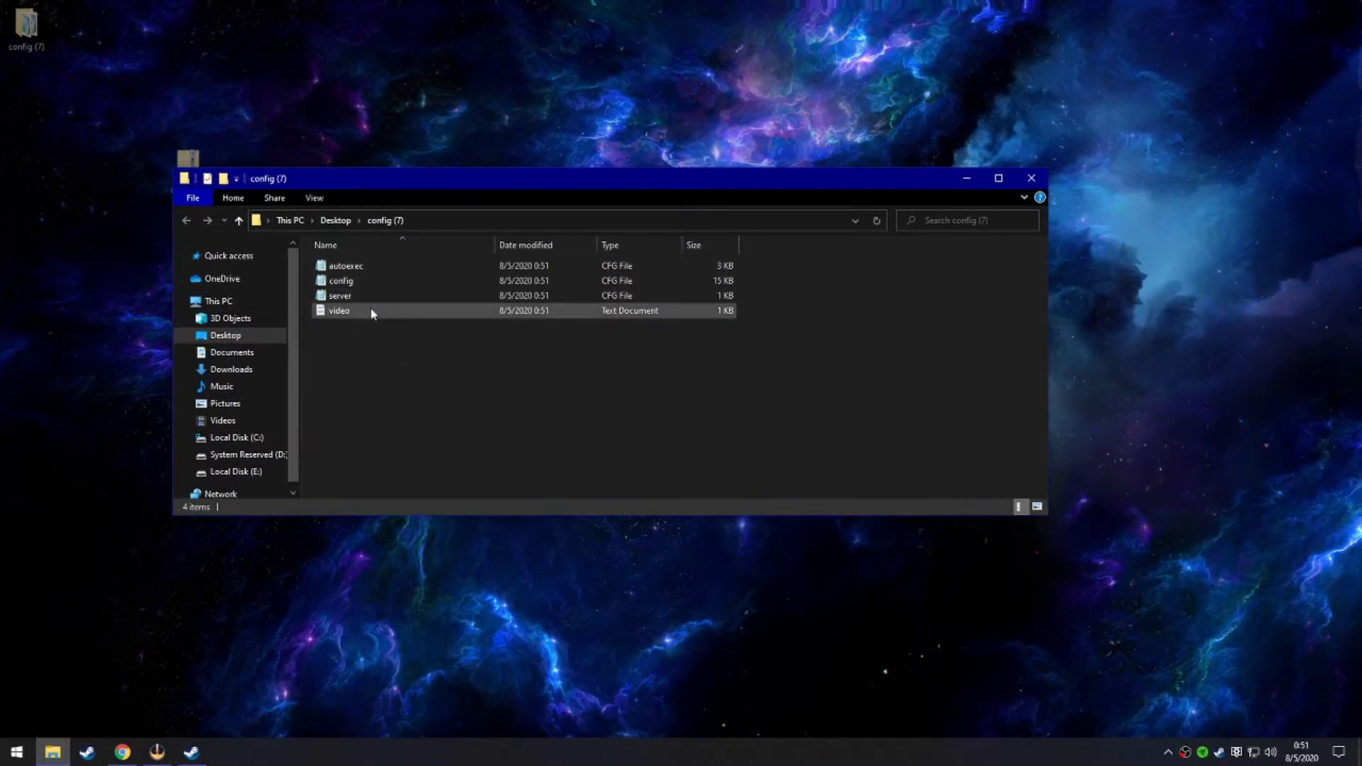
{"action": "left_click_drag", "start_coordinate": [347, 303], "coordinate": [553, 120]}
{"action": "left_click_drag", "start_coordinate": [579, 178], "coordinate": [476, 177]}
{"action": "left_click", "coordinate": [927, 179]}
Delete the extracted config (7) folder and its zip archive from the desktop
{"action": "left_click_drag", "start_coordinate": [303, 271], "coordinate": [19, 31]}
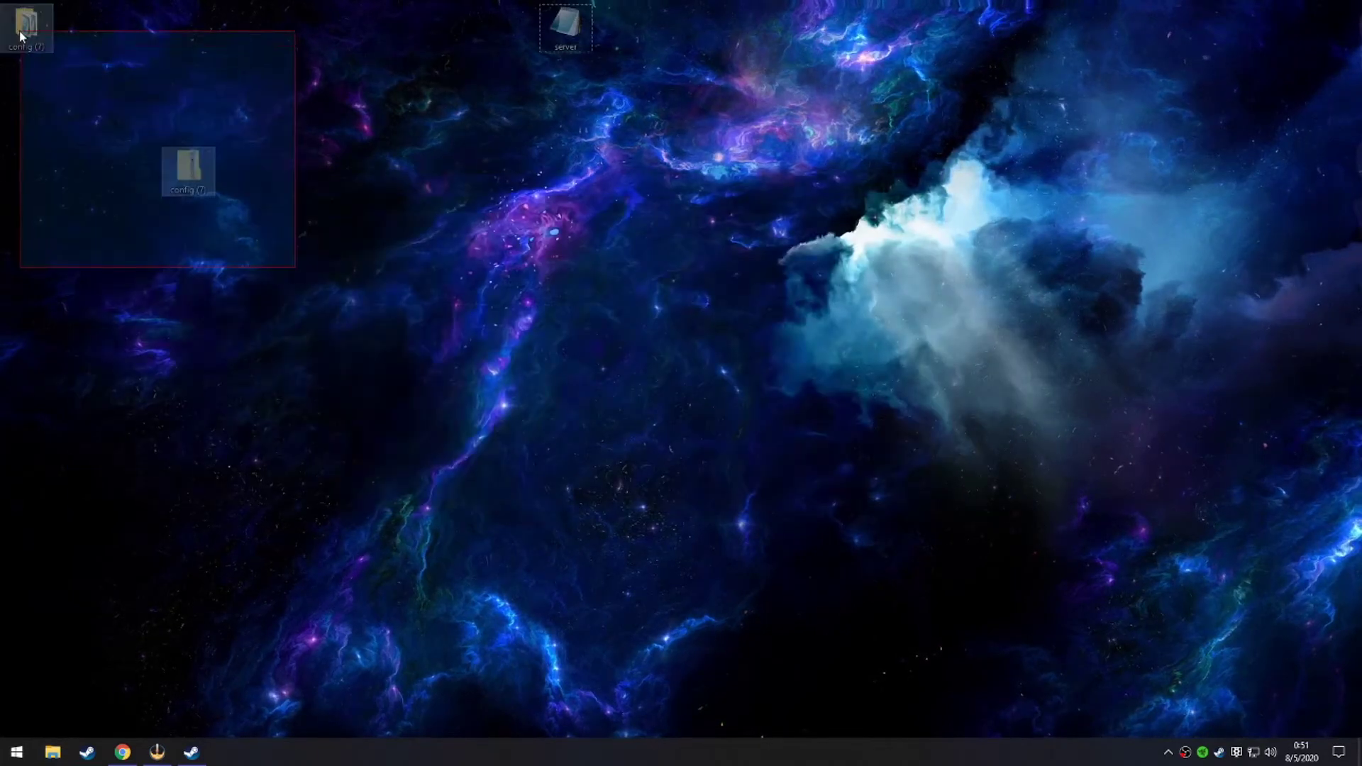
{"action": "right_click", "coordinate": [19, 31]}
{"action": "left_click", "coordinate": [85, 248]}
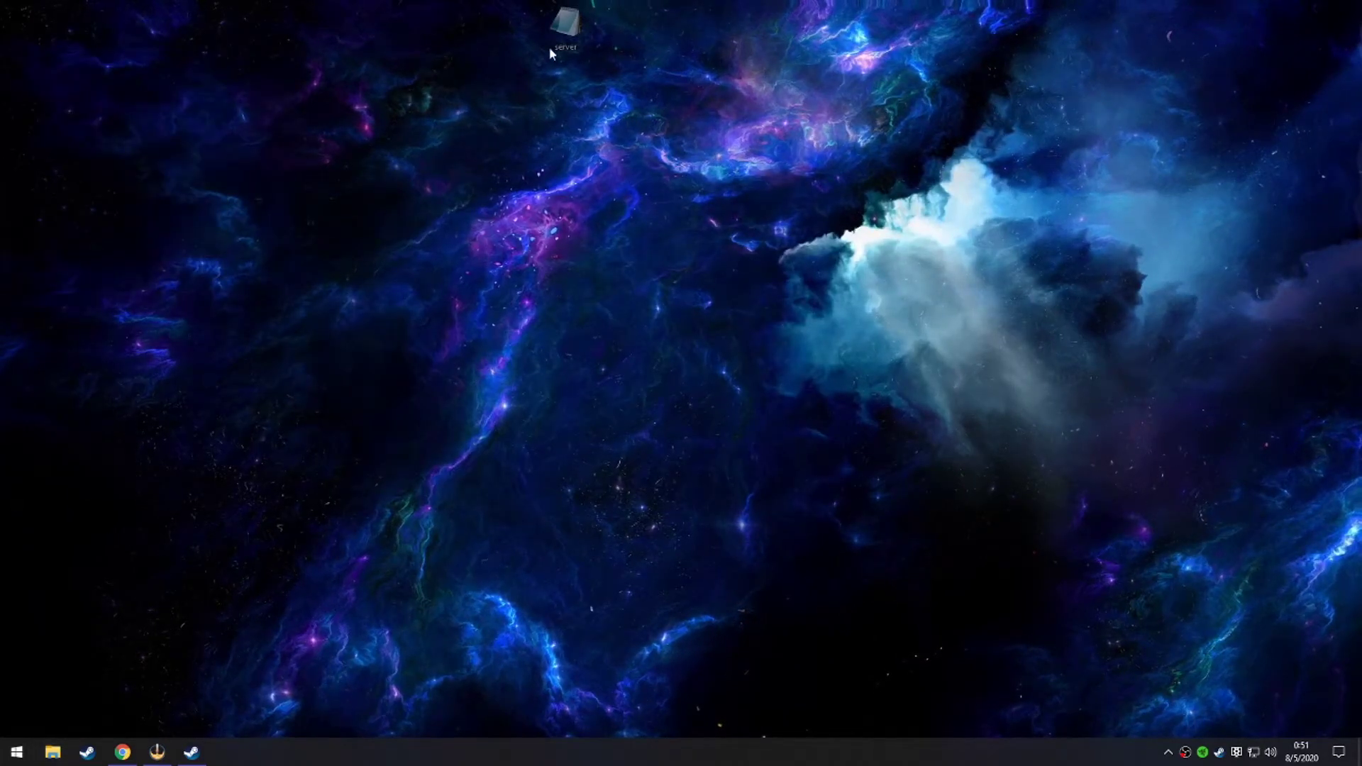
Reposition the server file on the desktop and open it in Notepad
{"action": "left_click_drag", "start_coordinate": [550, 45], "coordinate": [443, 321]}
{"action": "double_click", "coordinate": [480, 326]}
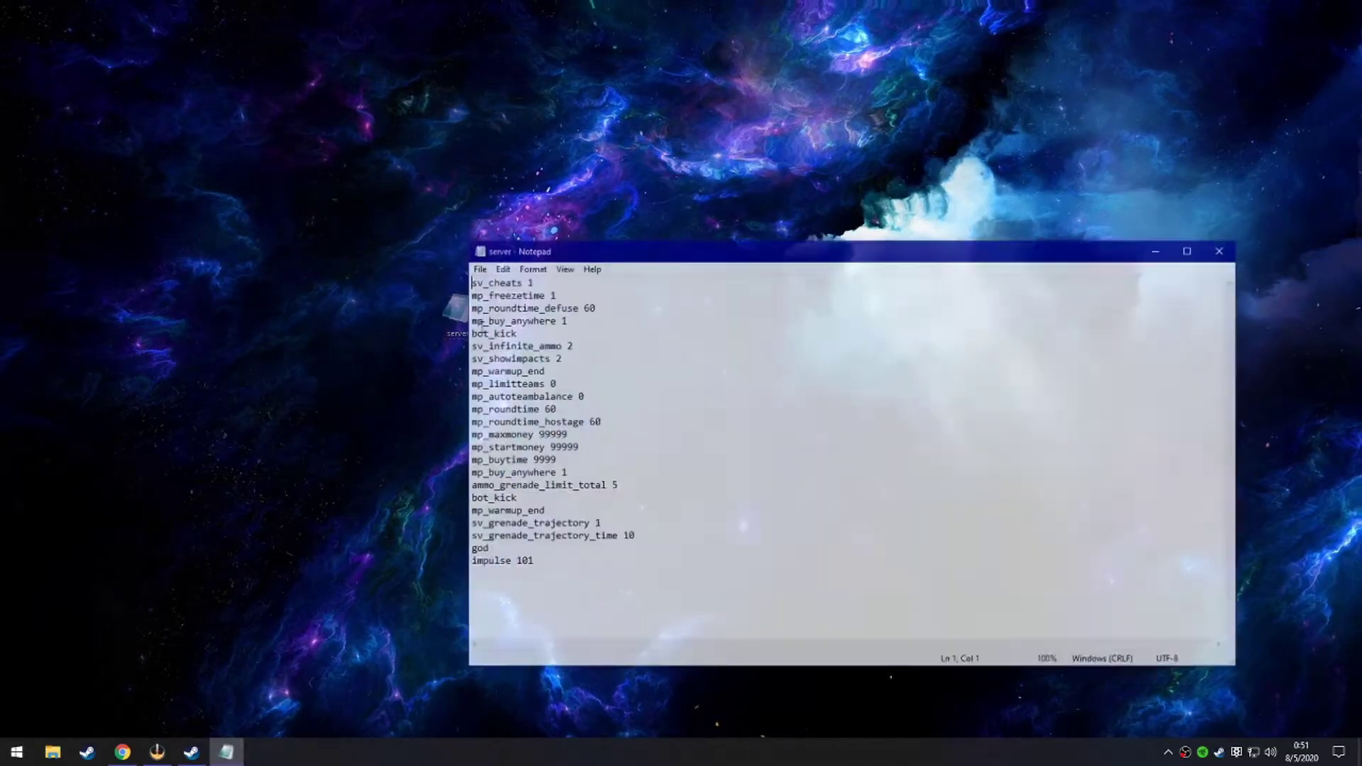
{"action": "key", "text": "Down"}
Examine the sv_cheats, mp_freezetime and round time commands in the server config
{"action": "left_click", "coordinate": [581, 280]}
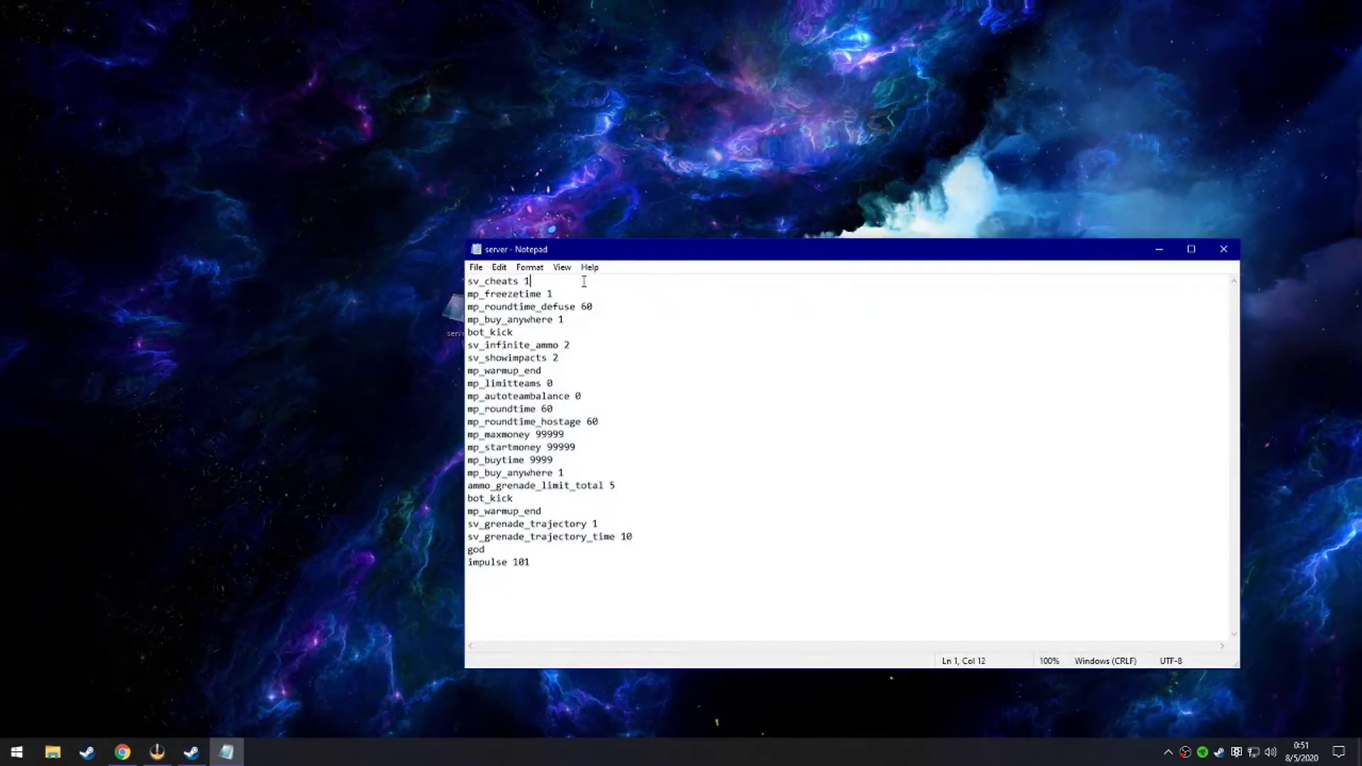
{"action": "key", "text": "shift+Home"}
{"action": "left_click", "coordinate": [596, 294]}
{"action": "triple_click", "coordinate": [591, 294]}
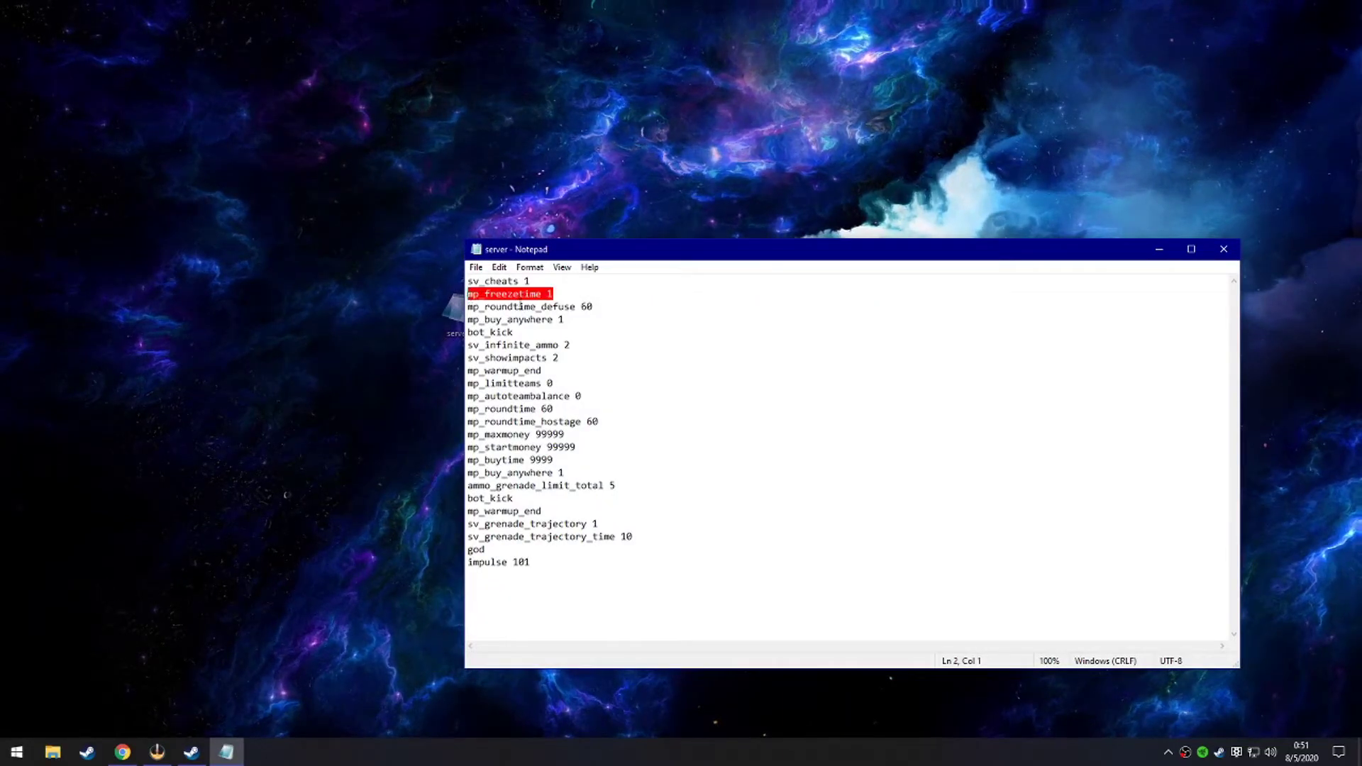
{"action": "left_click", "coordinate": [575, 295]}
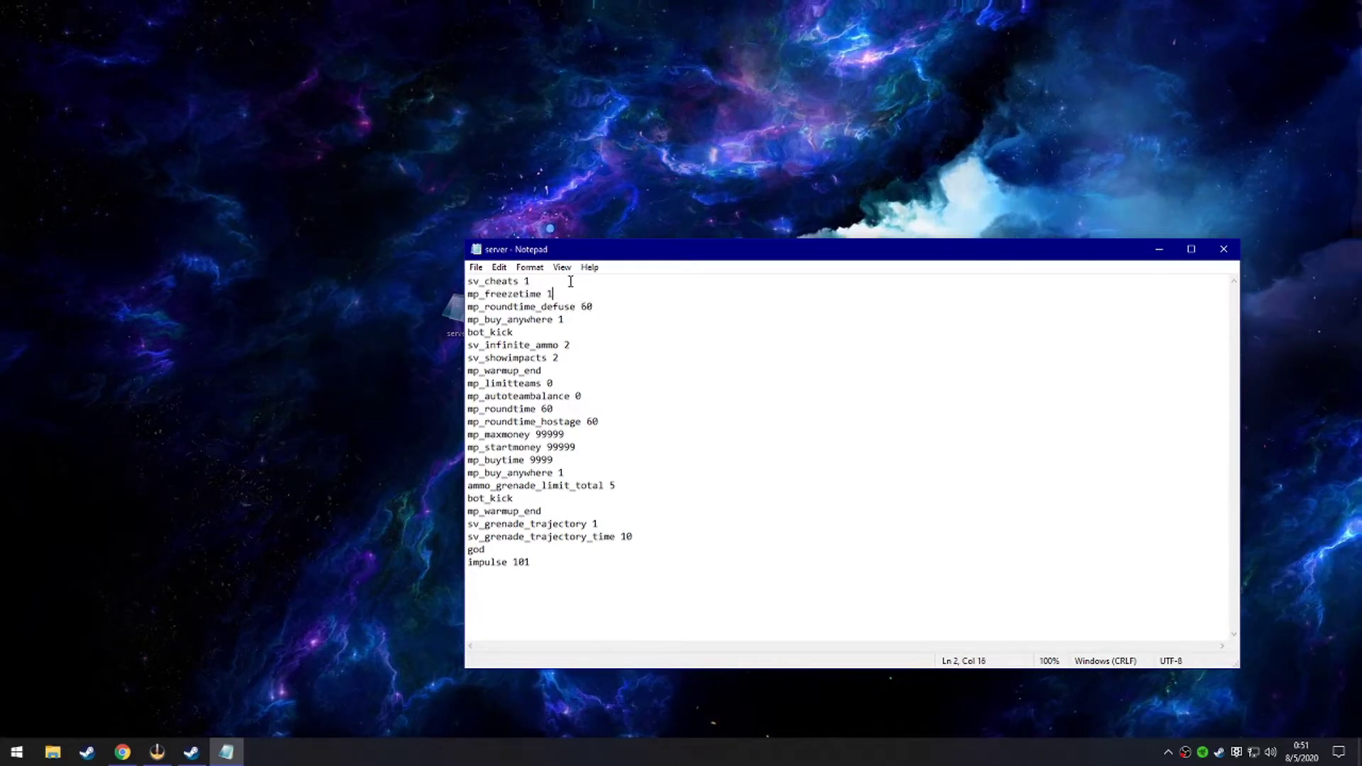
{"action": "triple_click", "coordinate": [551, 294]}
{"action": "left_click", "coordinate": [581, 305]}
{"action": "left_click_drag", "start_coordinate": [583, 295], "coordinate": [518, 295]}
{"action": "left_click_drag", "start_coordinate": [600, 295], "coordinate": [477, 306]}
{"action": "left_click", "coordinate": [639, 307]}
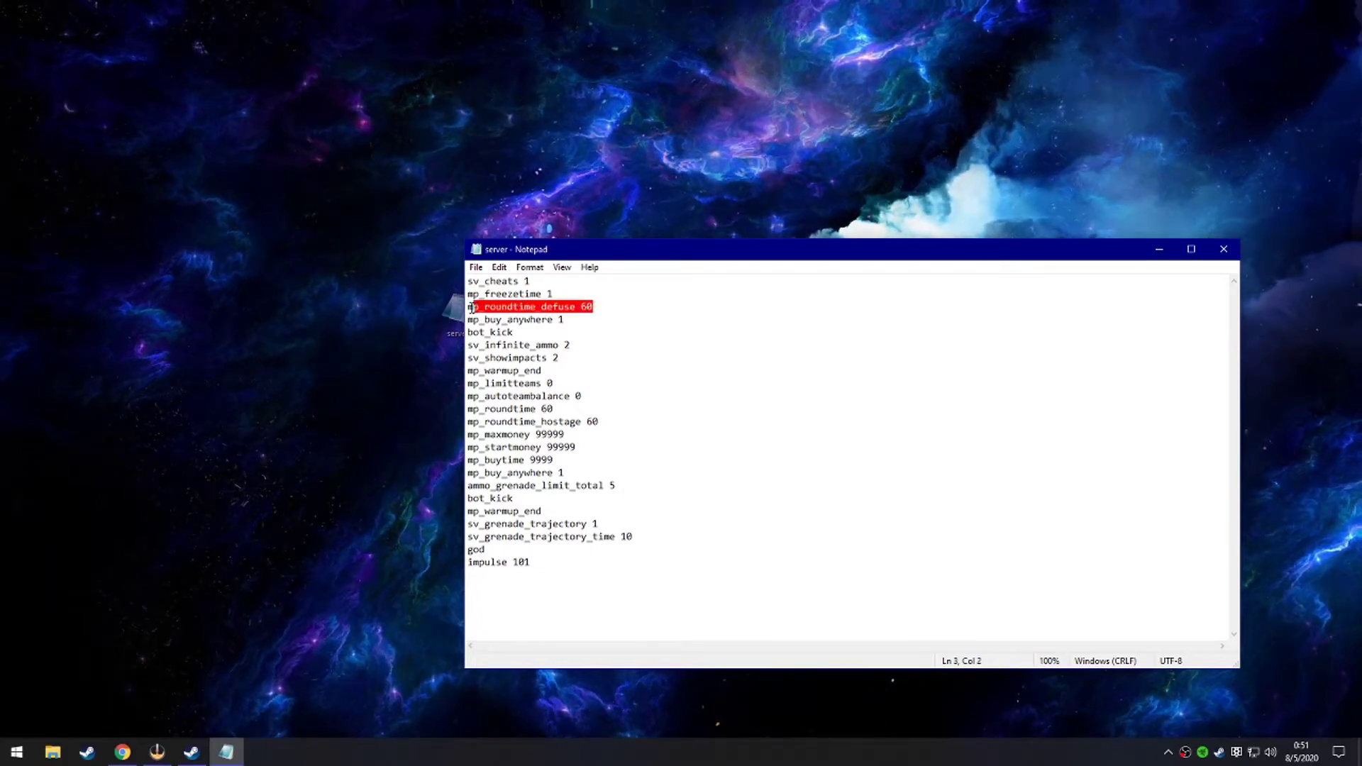
{"action": "left_click_drag", "start_coordinate": [620, 422], "coordinate": [496, 421]}
{"action": "left_click_drag", "start_coordinate": [579, 409], "coordinate": [468, 398]}
{"action": "left_click", "coordinate": [570, 410]}
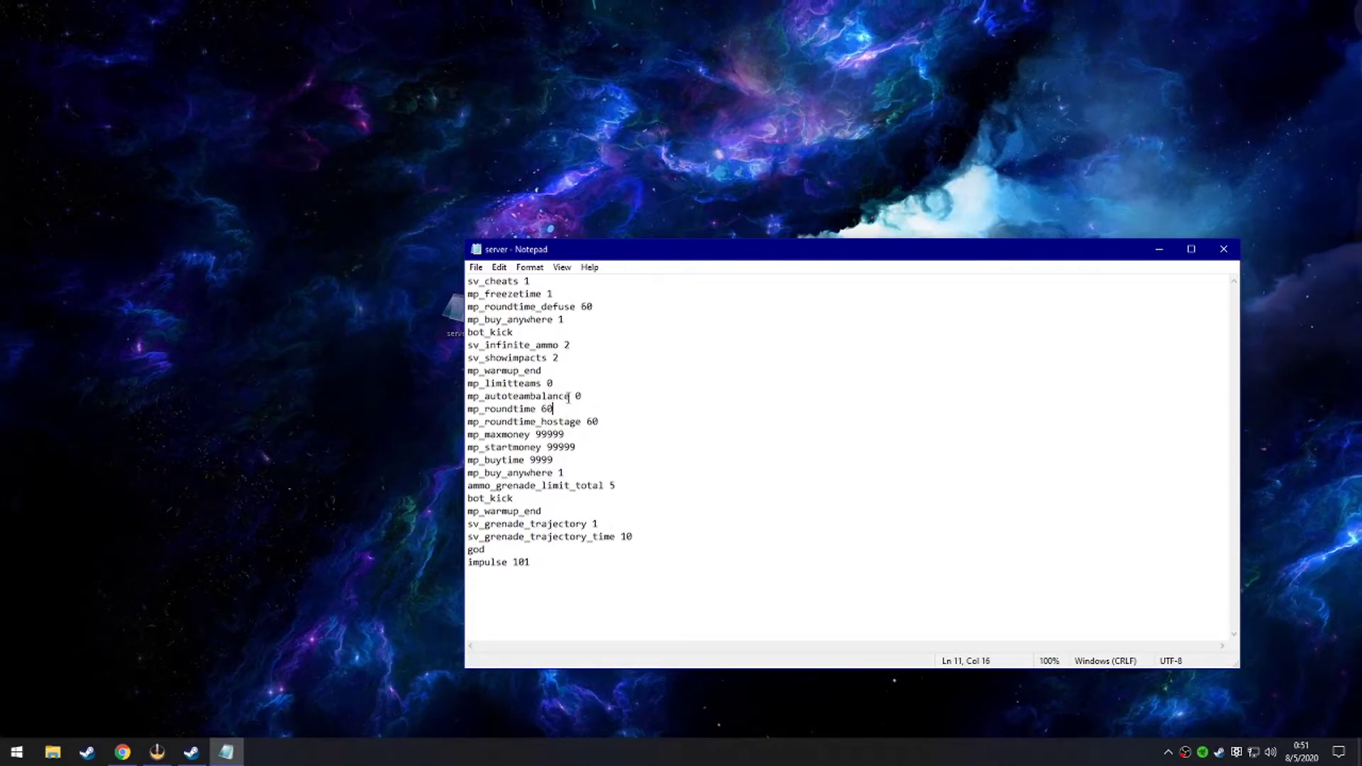
Examine the mp_buy_anywhere, bot_kick and sv_infinite_ammo commands in the server config
{"action": "left_click", "coordinate": [596, 319]}
{"action": "left_click_drag", "start_coordinate": [585, 319], "coordinate": [458, 317]}
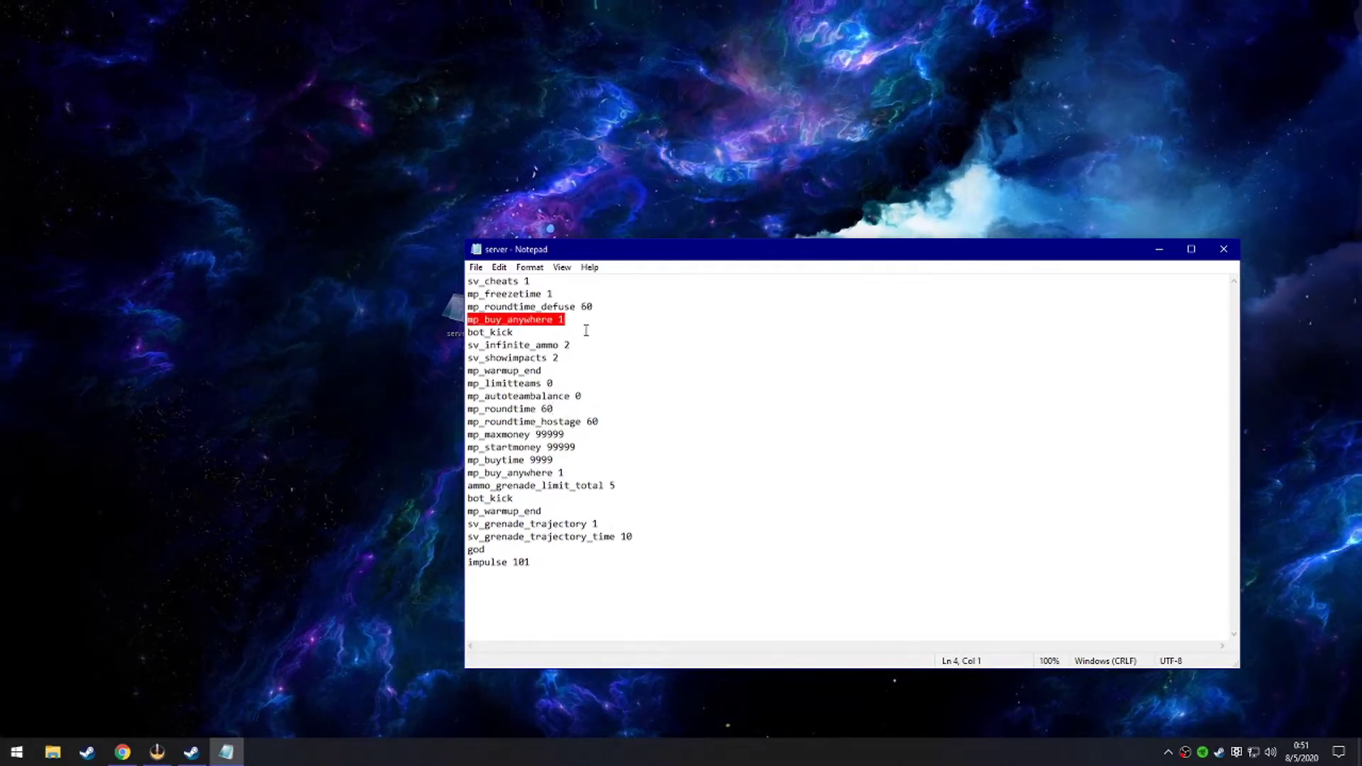
{"action": "left_click", "coordinate": [554, 329]}
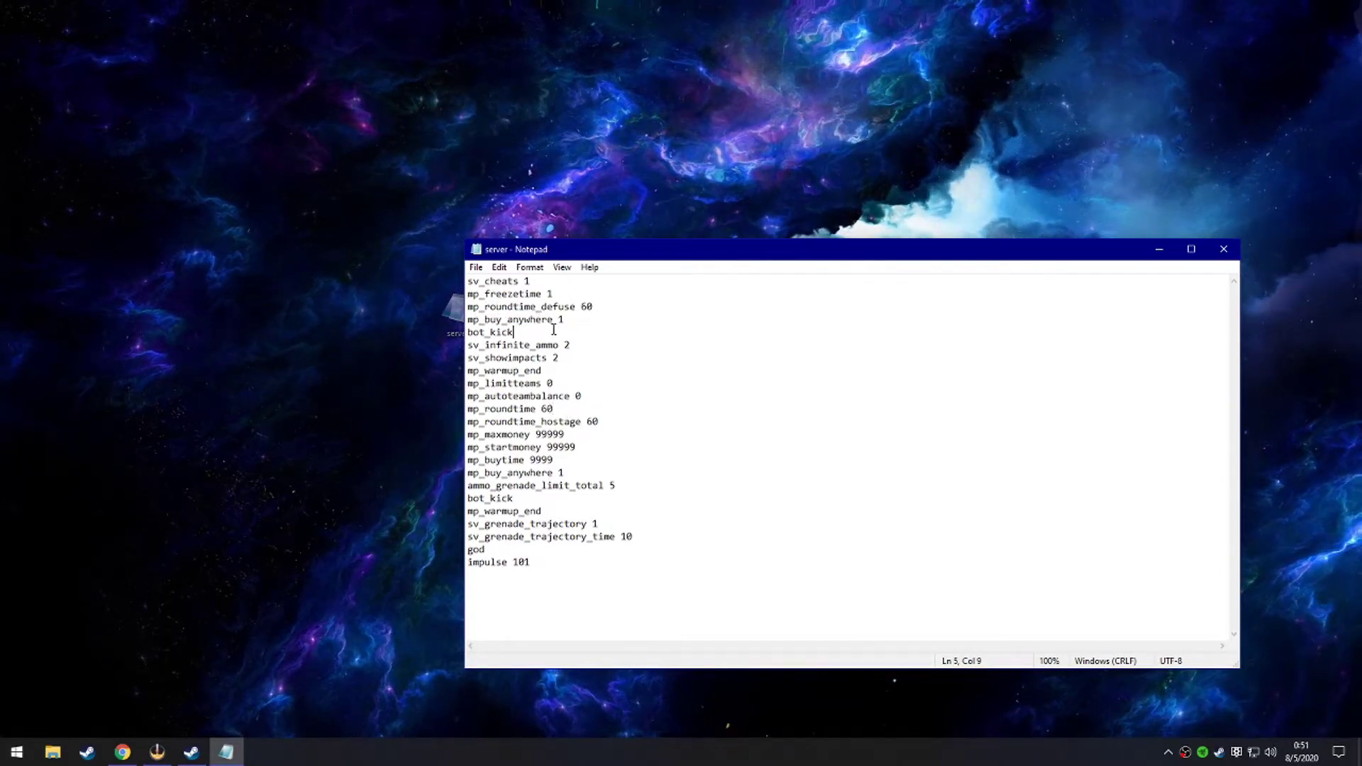
{"action": "left_click_drag", "start_coordinate": [580, 320], "coordinate": [547, 320]}
{"action": "left_click", "coordinate": [600, 319]}
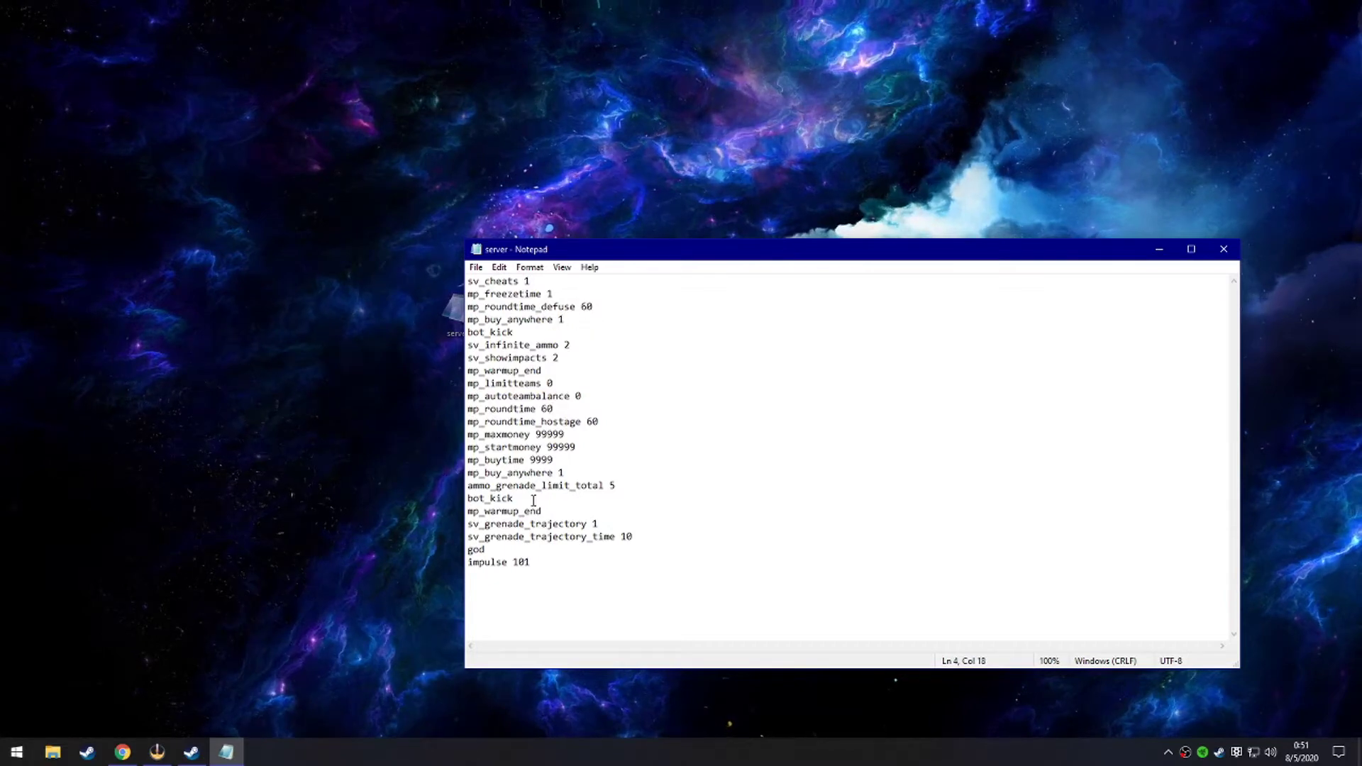
{"action": "left_click_drag", "start_coordinate": [565, 472], "coordinate": [480, 461]}
{"action": "left_click_drag", "start_coordinate": [558, 331], "coordinate": [480, 331]}
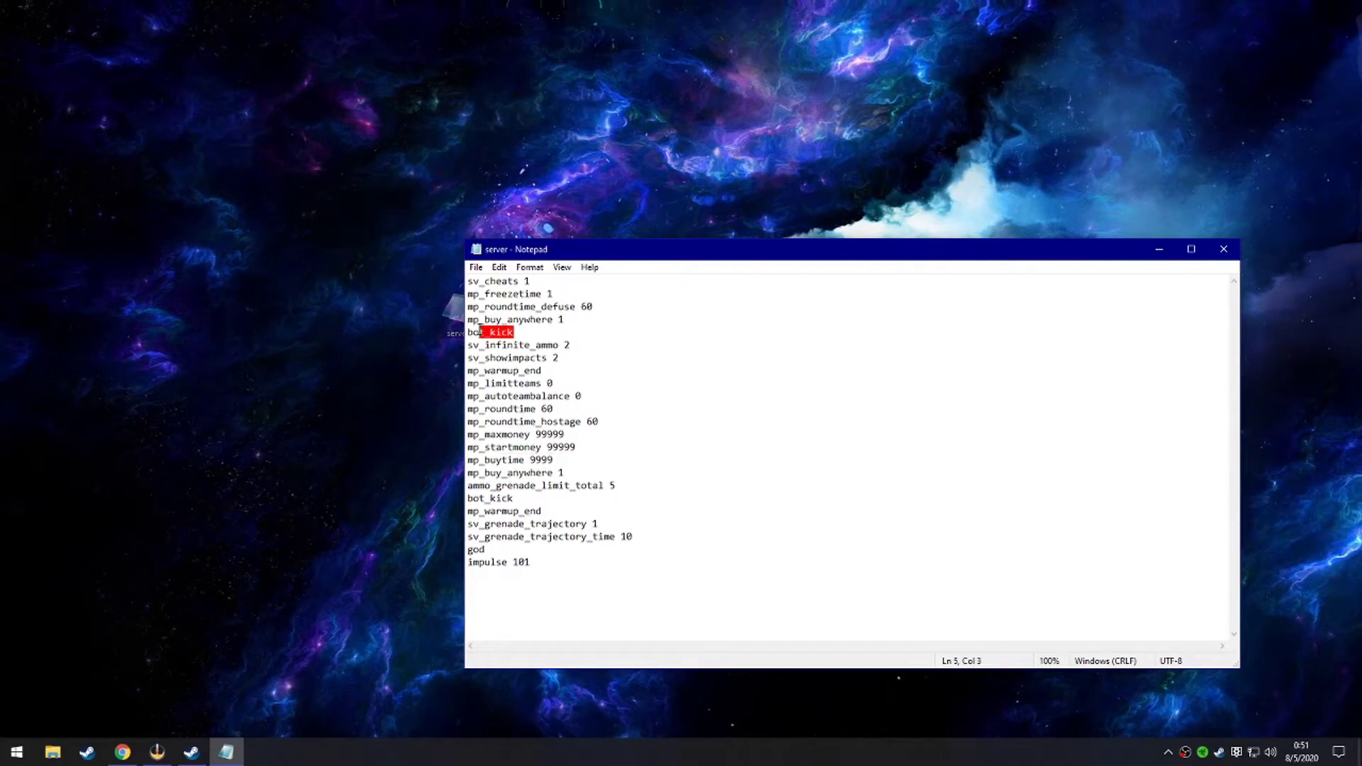
{"action": "left_click_drag", "start_coordinate": [513, 498], "coordinate": [467, 485]}
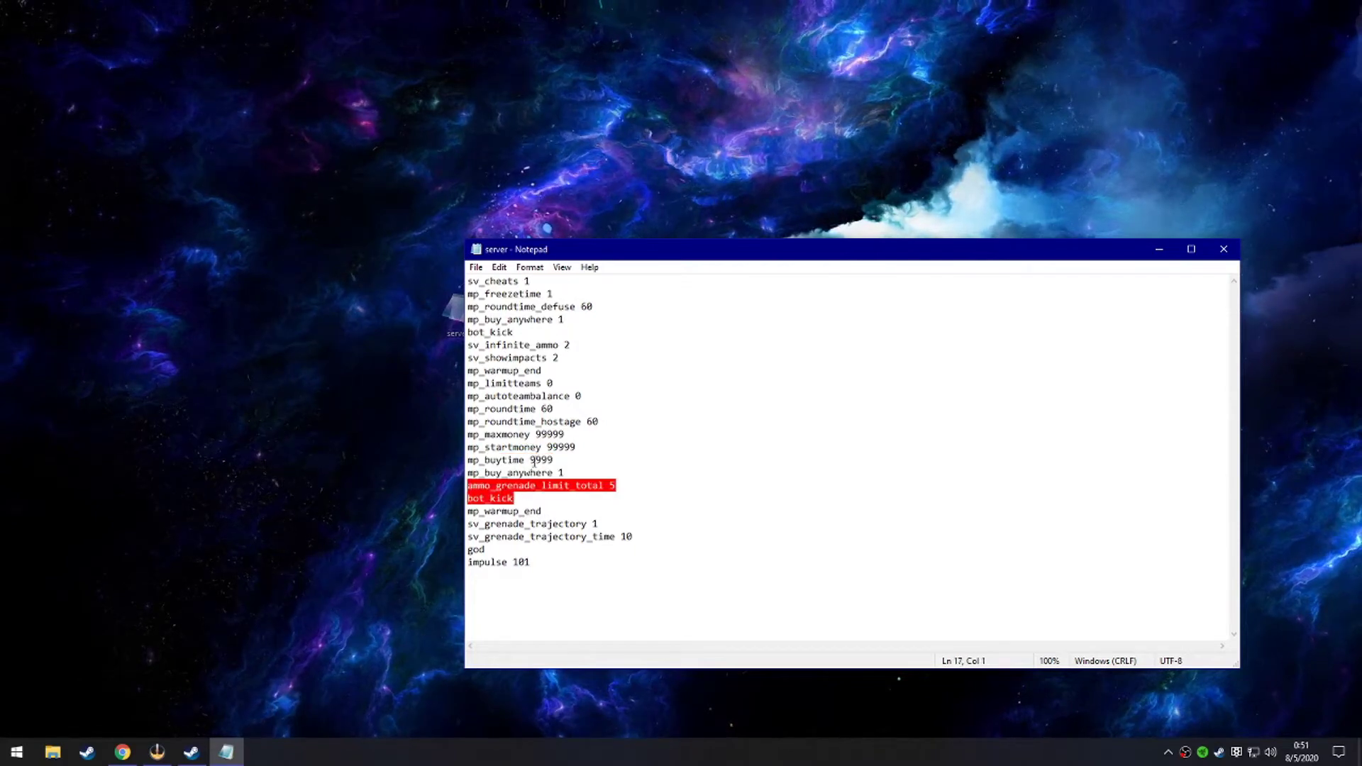
{"action": "left_click_drag", "start_coordinate": [534, 333], "coordinate": [474, 332]}
{"action": "left_click", "coordinate": [585, 342]}
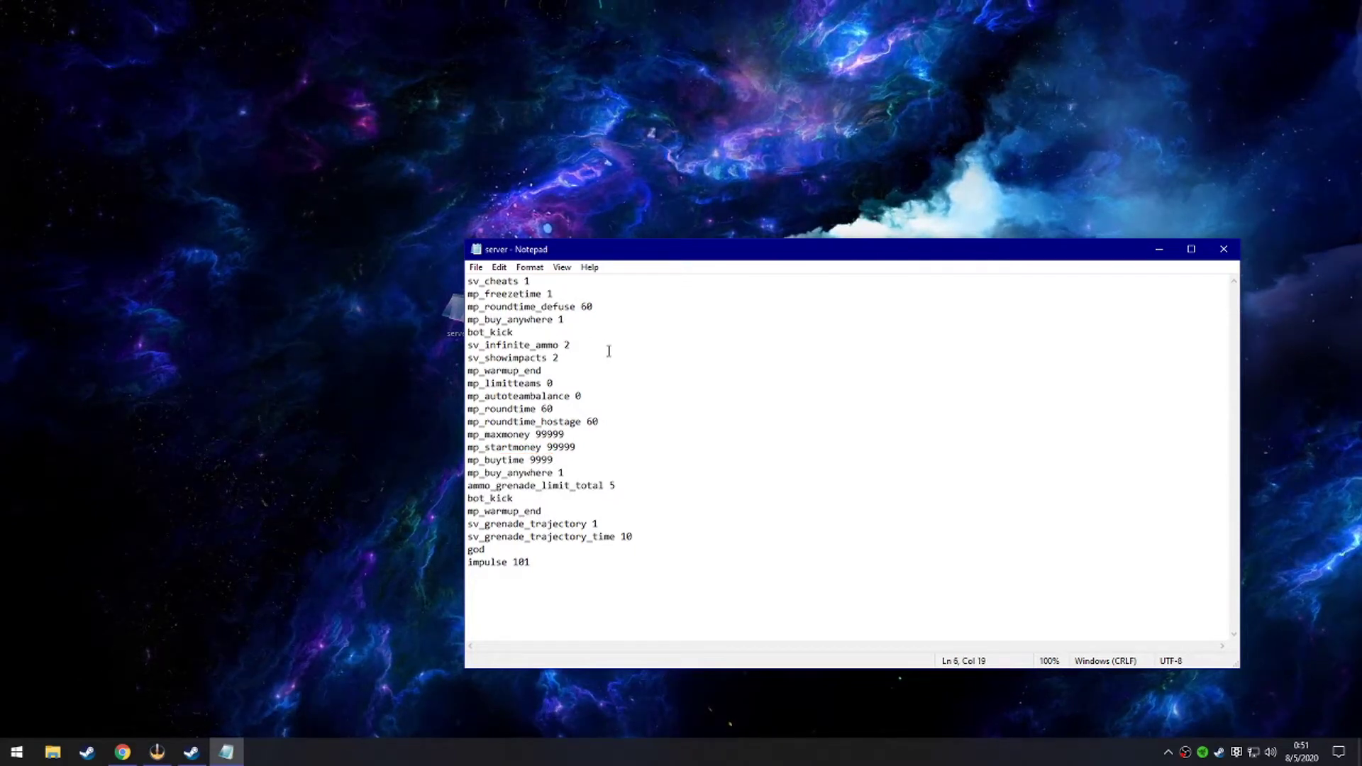
{"action": "left_click_drag", "start_coordinate": [604, 342], "coordinate": [496, 344]}
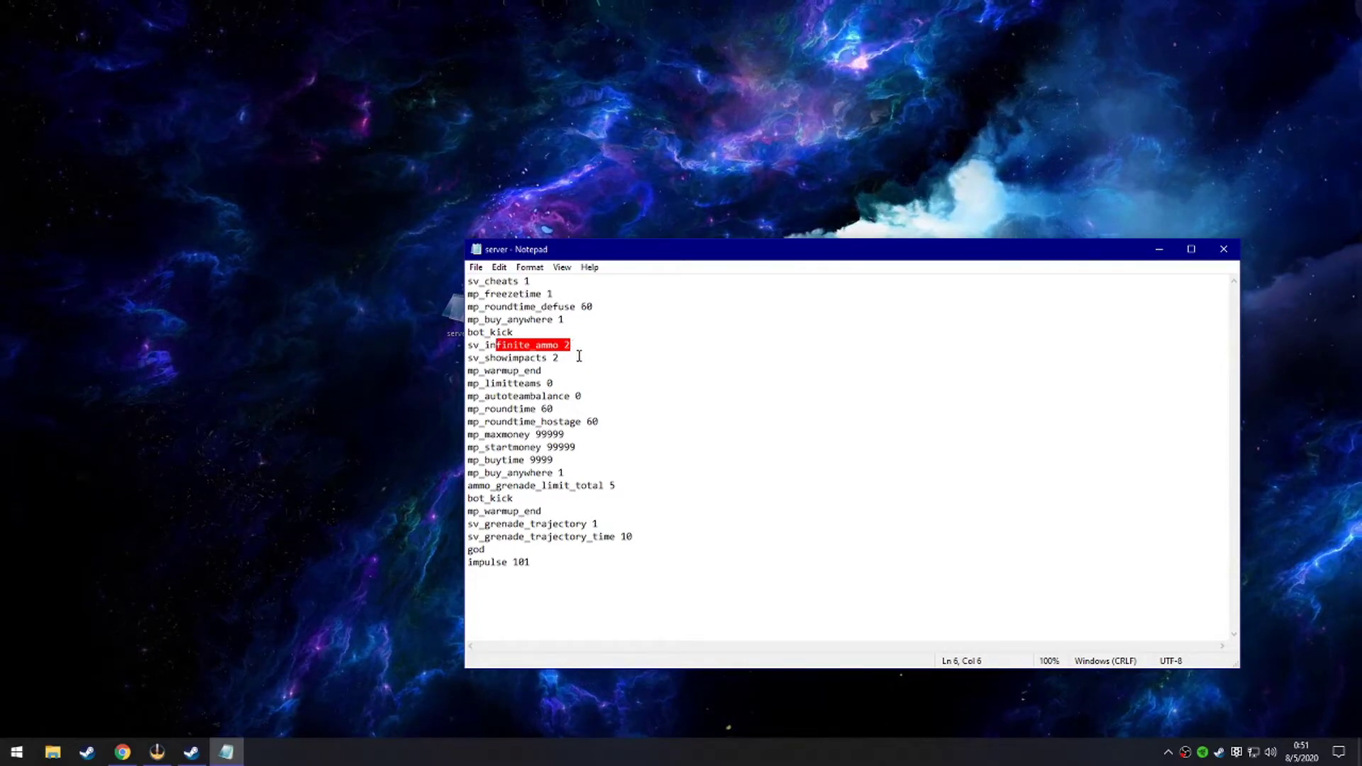
{"action": "left_click", "coordinate": [578, 348]}
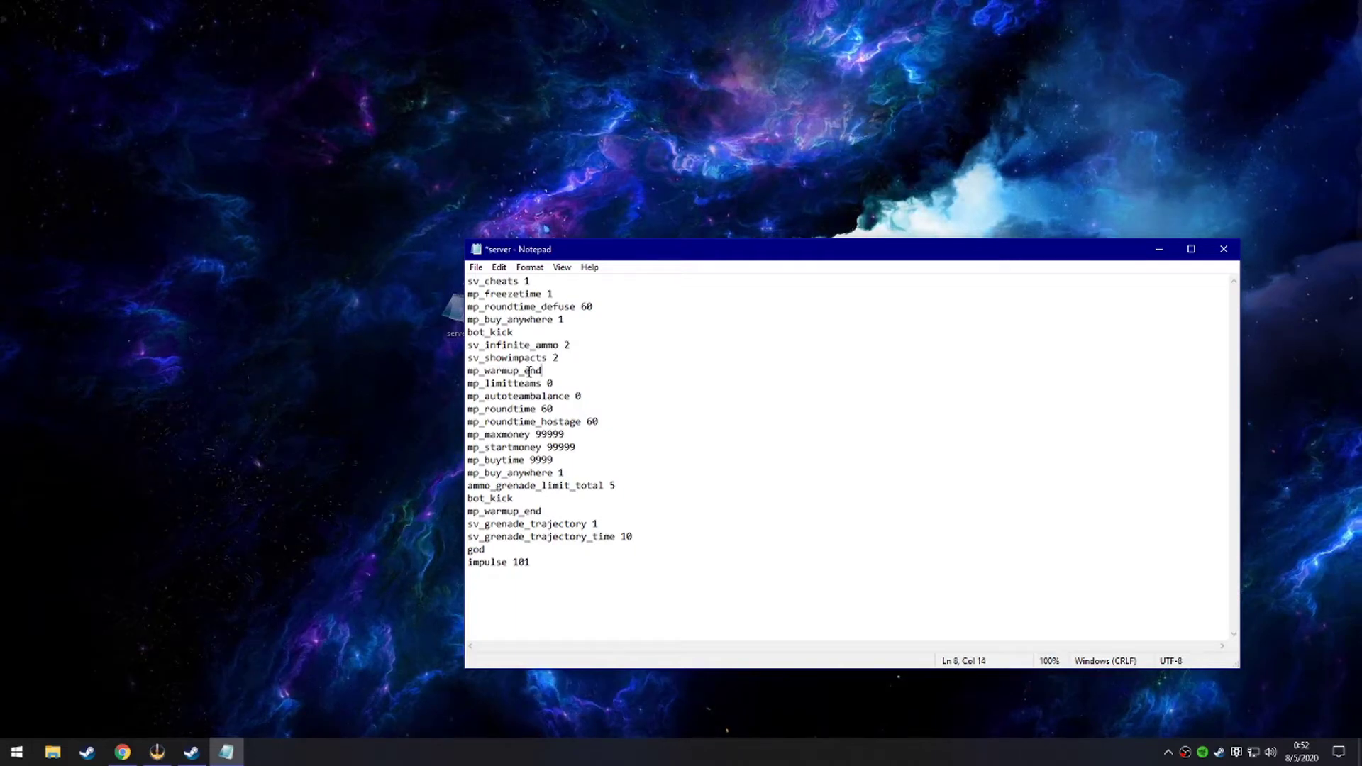
Examine the mp_warmup_end, mp_limitteams and mp_autoteambalance commands in the server config
{"action": "left_click", "coordinate": [583, 379]}
{"action": "left_click_drag", "start_coordinate": [579, 370], "coordinate": [467, 395]}
{"action": "left_click", "coordinate": [597, 395]}
{"action": "left_click", "coordinate": [608, 395]}
{"action": "key", "text": "shift+Up"}
{"action": "key", "text": "shift+Home"}
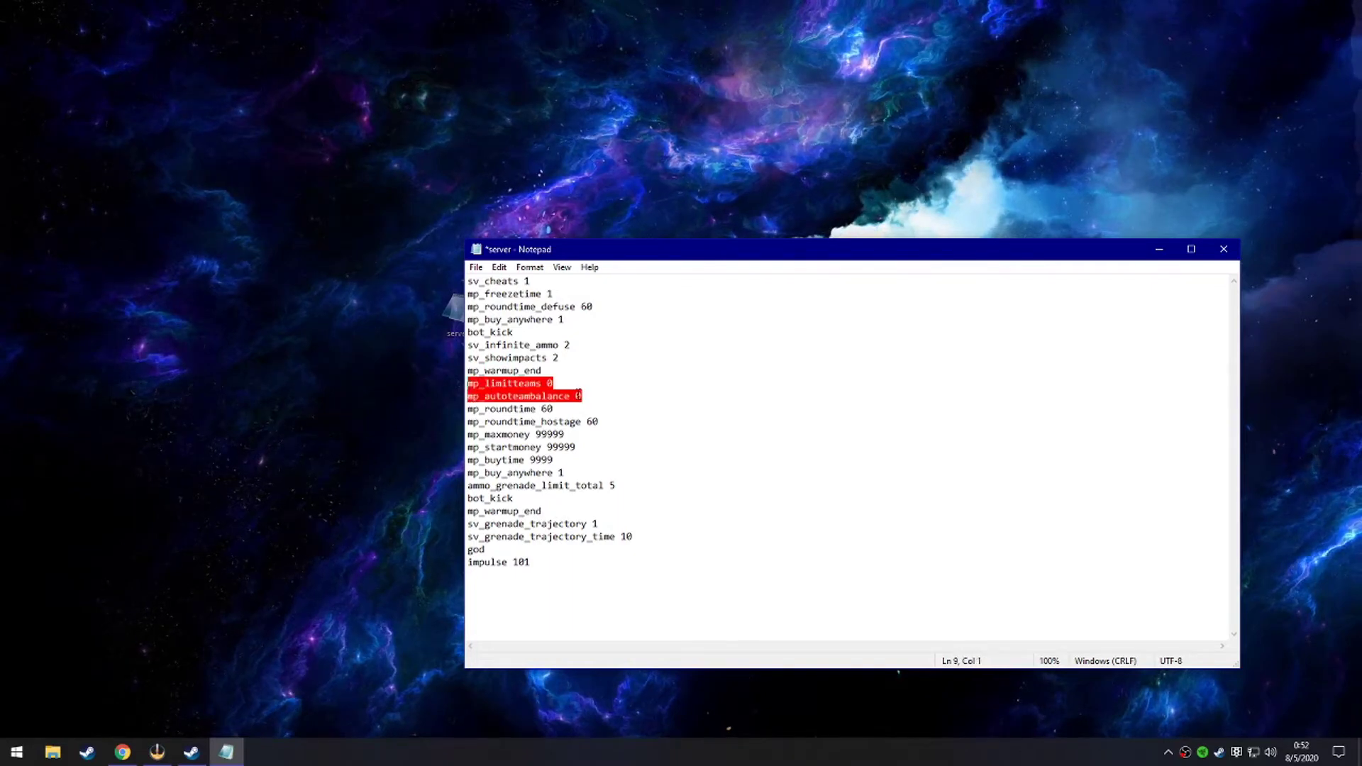
{"action": "left_click", "coordinate": [578, 395]}
{"action": "key", "text": "shift+Up"}
{"action": "key", "text": "shift+Home"}
{"action": "left_click_drag", "start_coordinate": [599, 395], "coordinate": [468, 383]}
{"action": "left_click", "coordinate": [613, 390]}
{"action": "left_click_drag", "start_coordinate": [608, 392], "coordinate": [503, 373]}
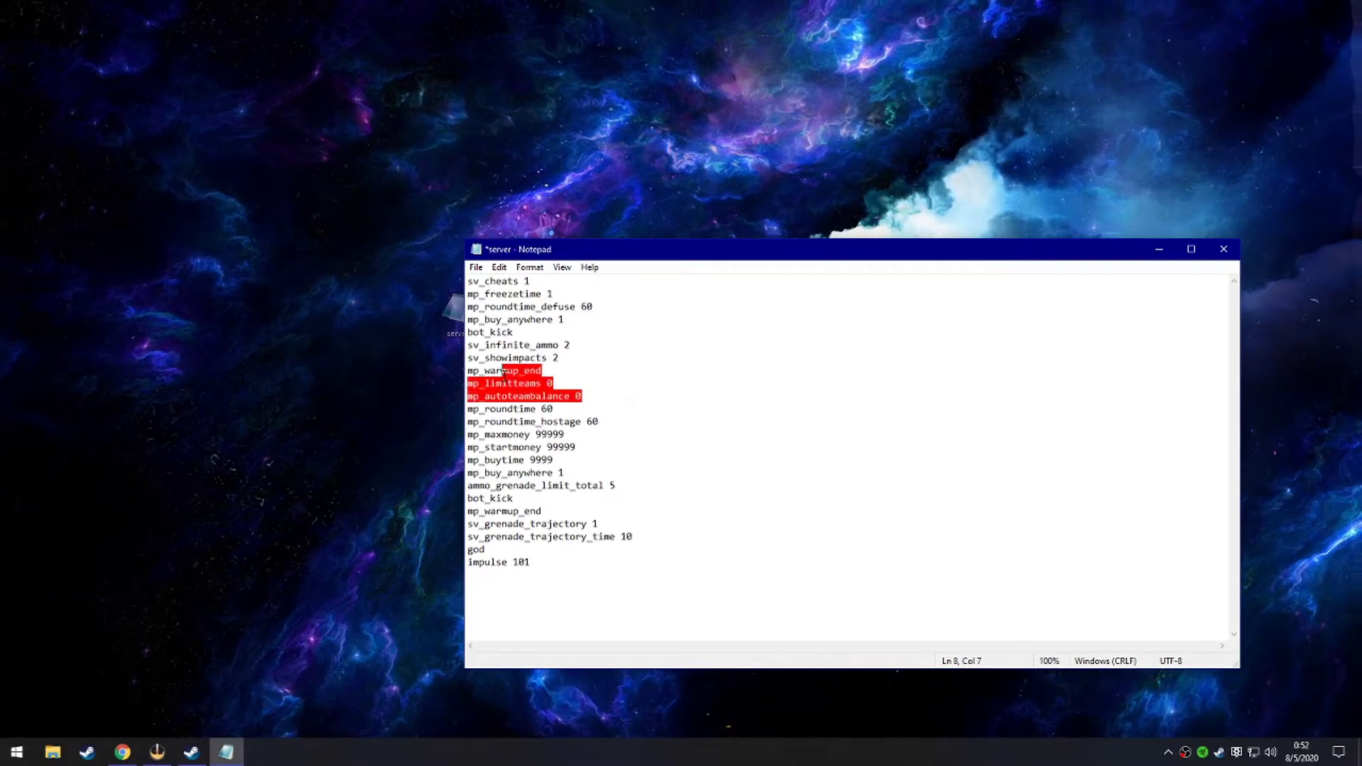
{"action": "left_click", "coordinate": [619, 395]}
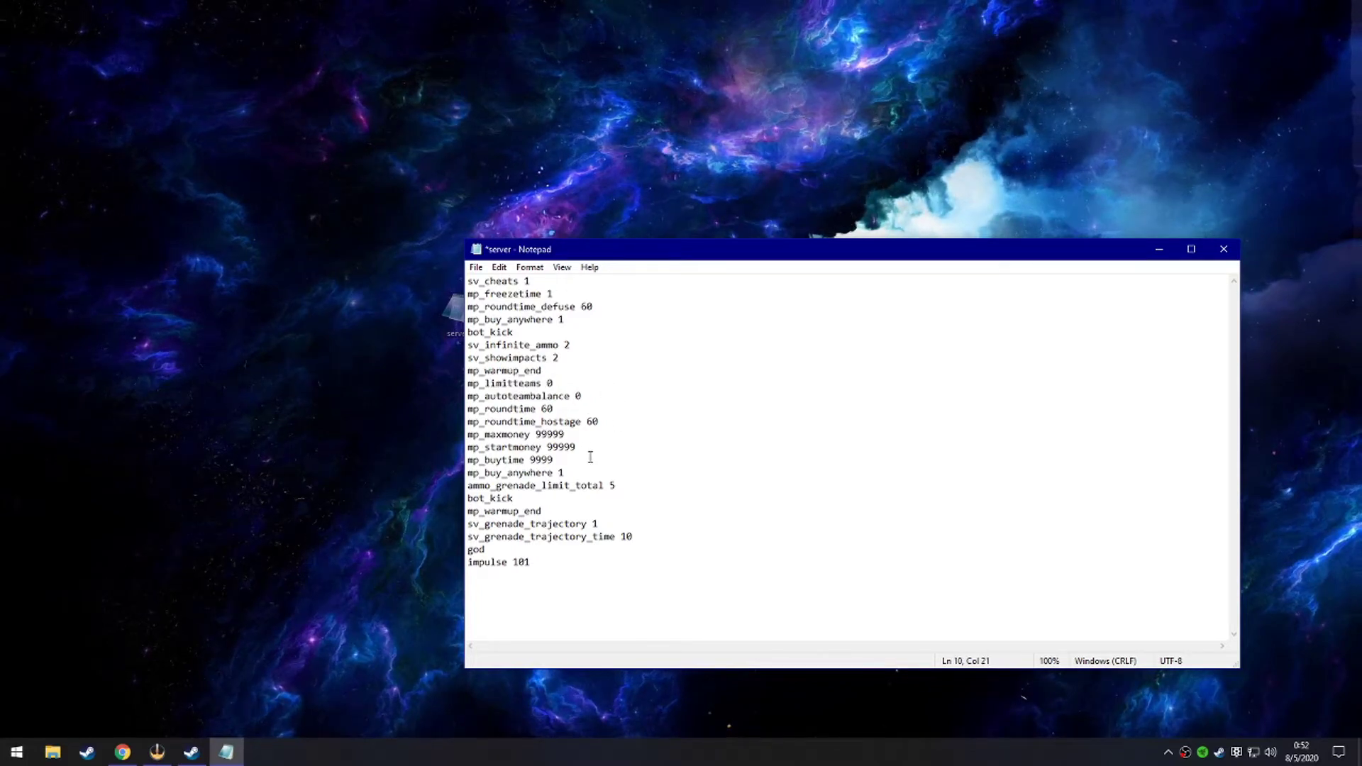
Examine the mp_startmoney, mp_buytime and ammo_grenade_limit_total commands in the server config
{"action": "left_click_drag", "start_coordinate": [593, 460], "coordinate": [467, 447]}
{"action": "left_click_drag", "start_coordinate": [564, 461], "coordinate": [513, 455]}
{"action": "left_click", "coordinate": [600, 477]}
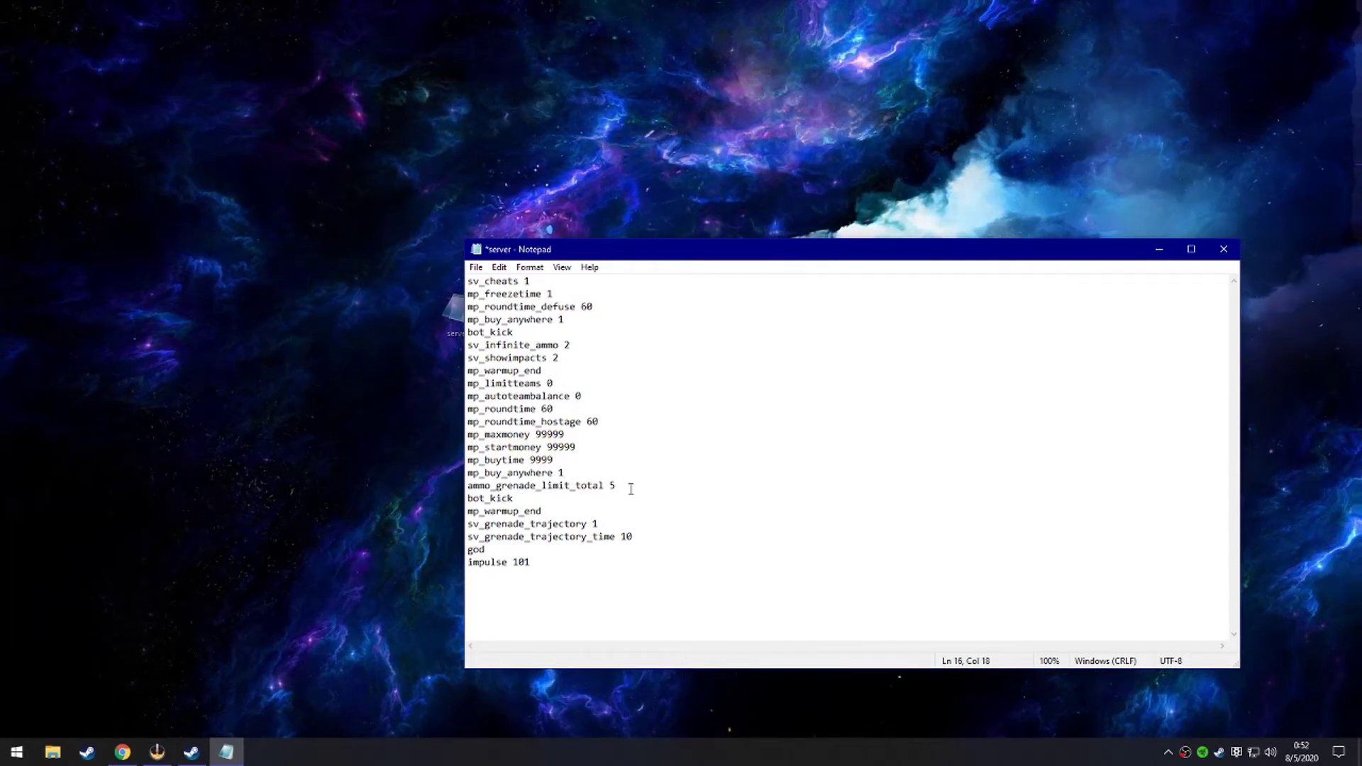
{"action": "left_click_drag", "start_coordinate": [631, 489], "coordinate": [472, 483]}
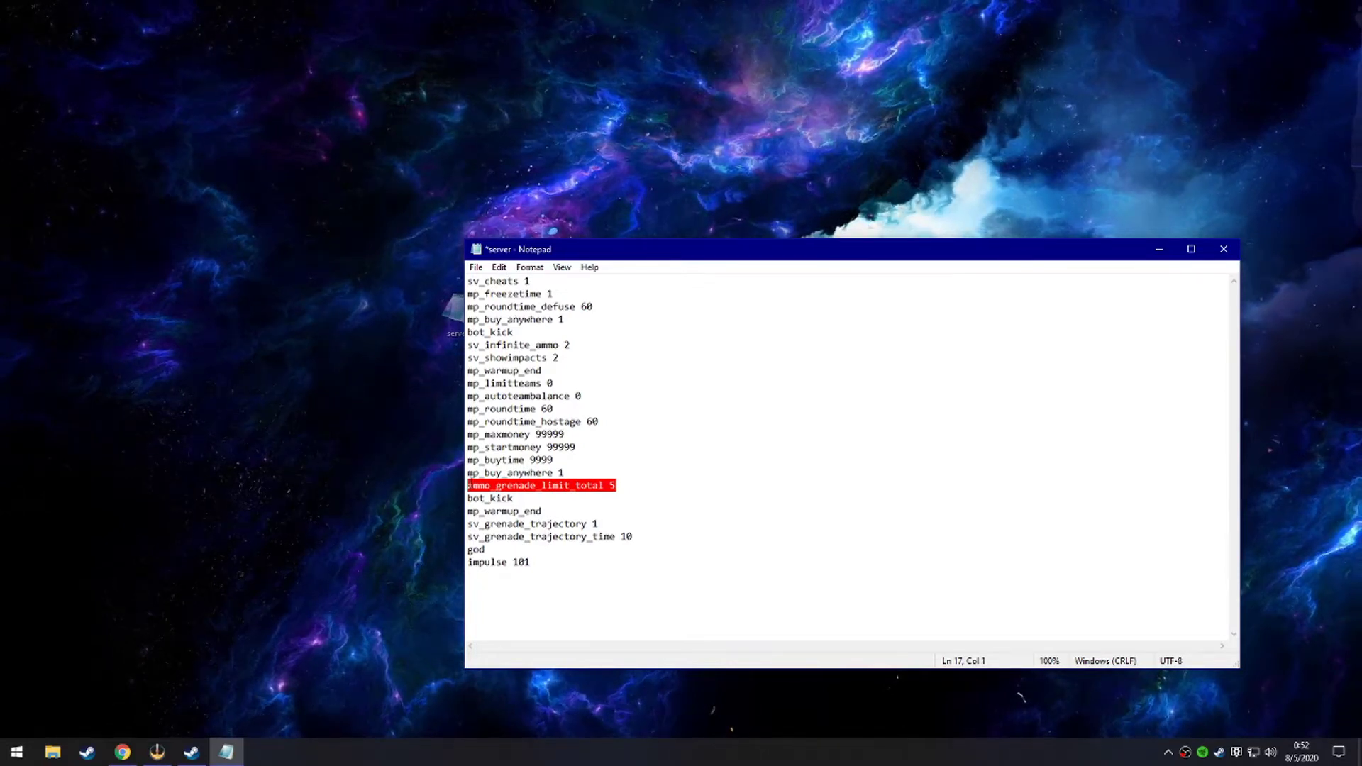
{"action": "left_click", "coordinate": [553, 510]}
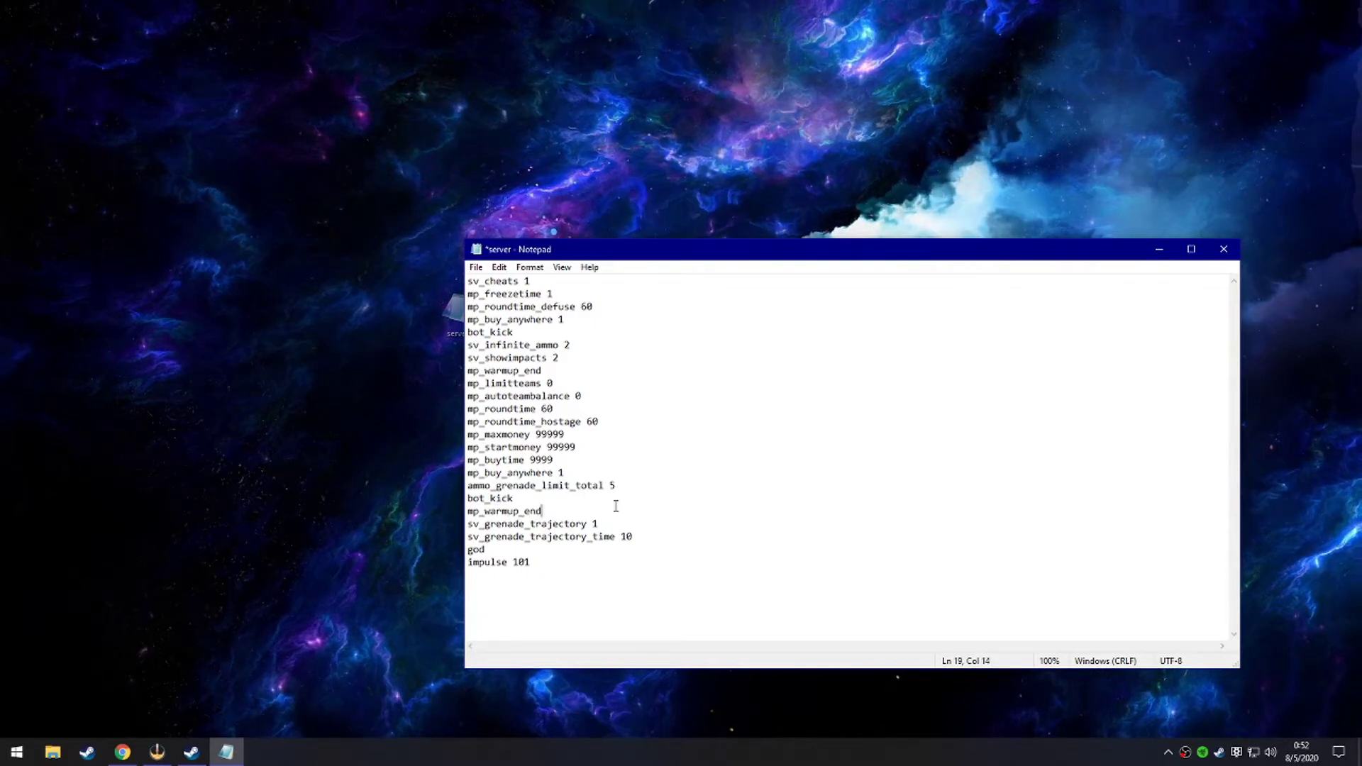
Examine the mp_limitteams and sv_grenade_trajectory commands in the server config
{"action": "left_click_drag", "start_coordinate": [542, 357], "coordinate": [560, 385]}
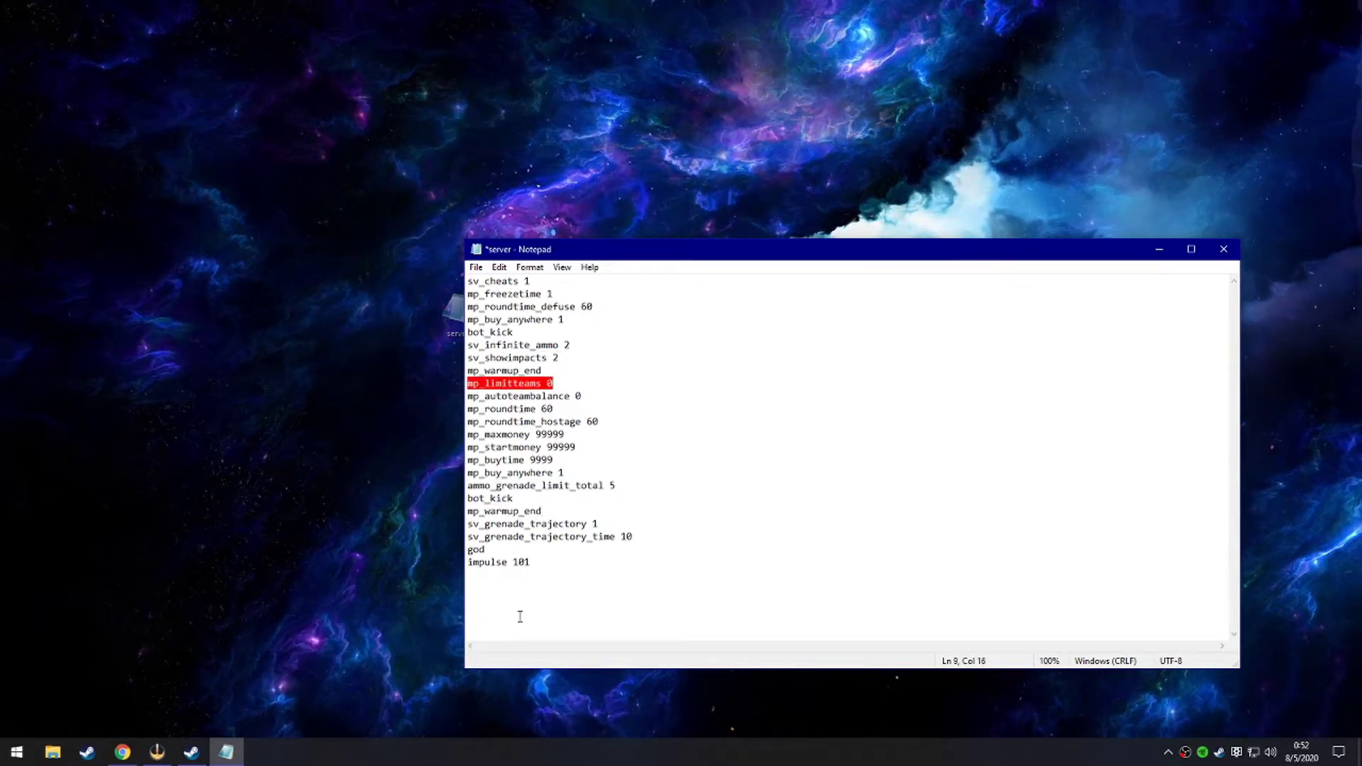
{"action": "left_click", "coordinate": [646, 520]}
{"action": "left_click_drag", "start_coordinate": [624, 527], "coordinate": [536, 526]}
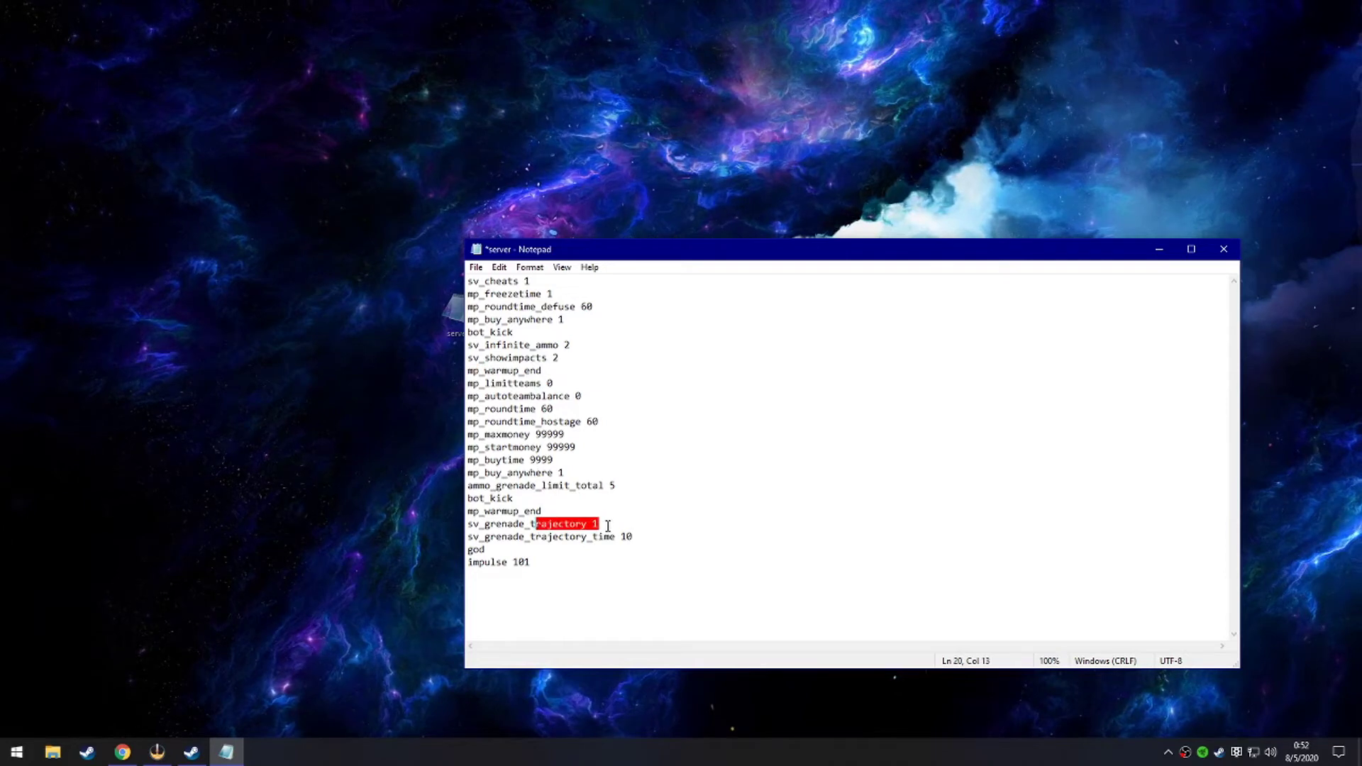
{"action": "left_click", "coordinate": [610, 525]}
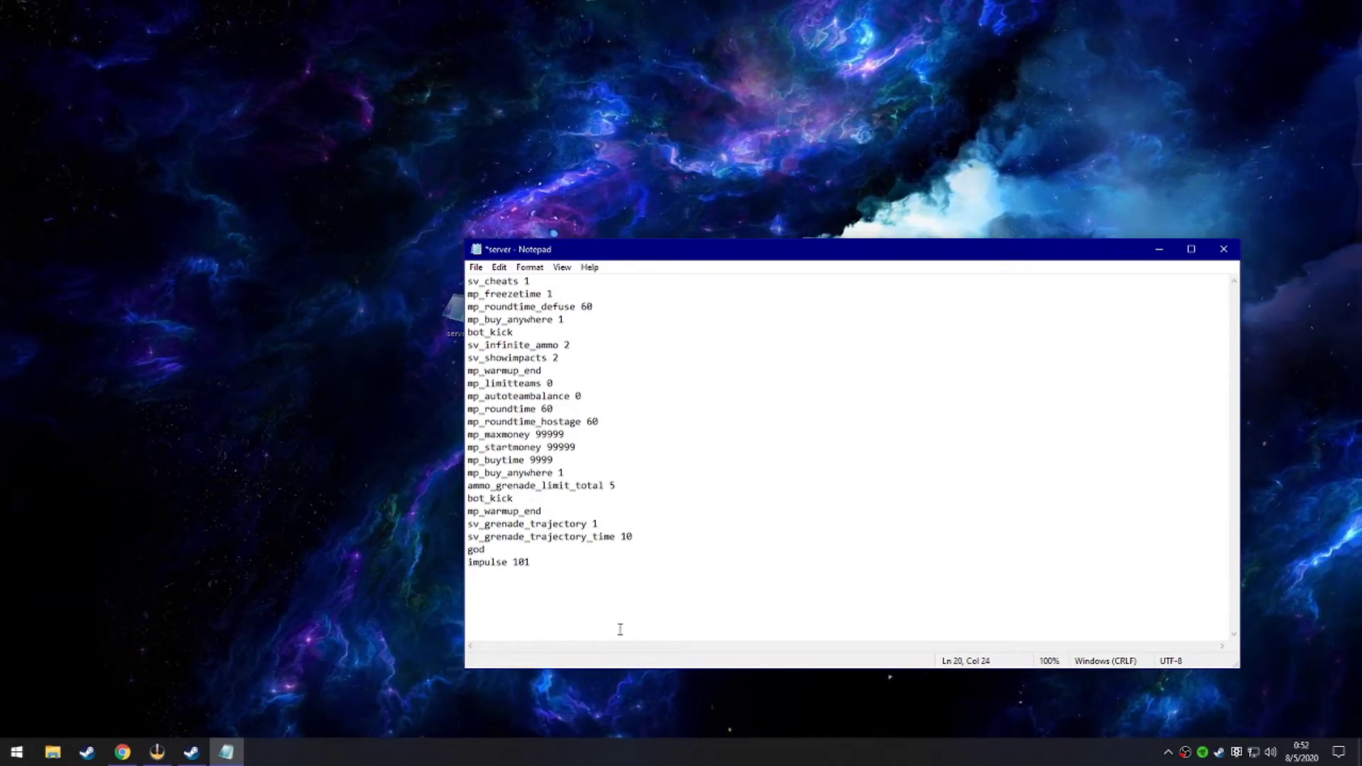
Examine the sv_grenade_trajectory_time, god and impulse 101 commands at the end of the server config
{"action": "left_click_drag", "start_coordinate": [678, 542], "coordinate": [421, 549]}
{"action": "left_click", "coordinate": [645, 534]}
{"action": "left_click", "coordinate": [549, 553]}
{"action": "left_click", "coordinate": [532, 559]}
{"action": "left_click", "coordinate": [528, 561]}
{"action": "left_click", "coordinate": [573, 569]}
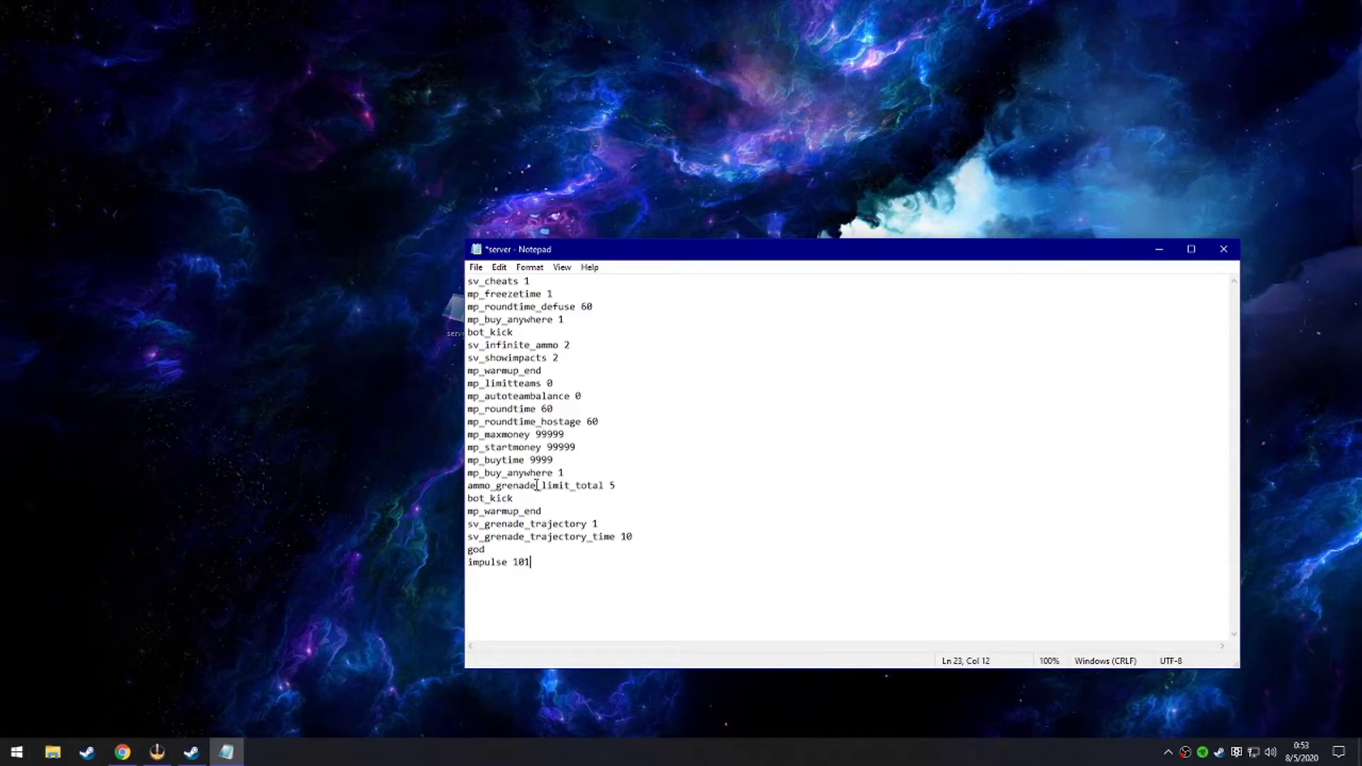
Close the server config without saving its changes and move the server file higher up on the desktop
{"action": "left_click", "coordinate": [1214, 256]}
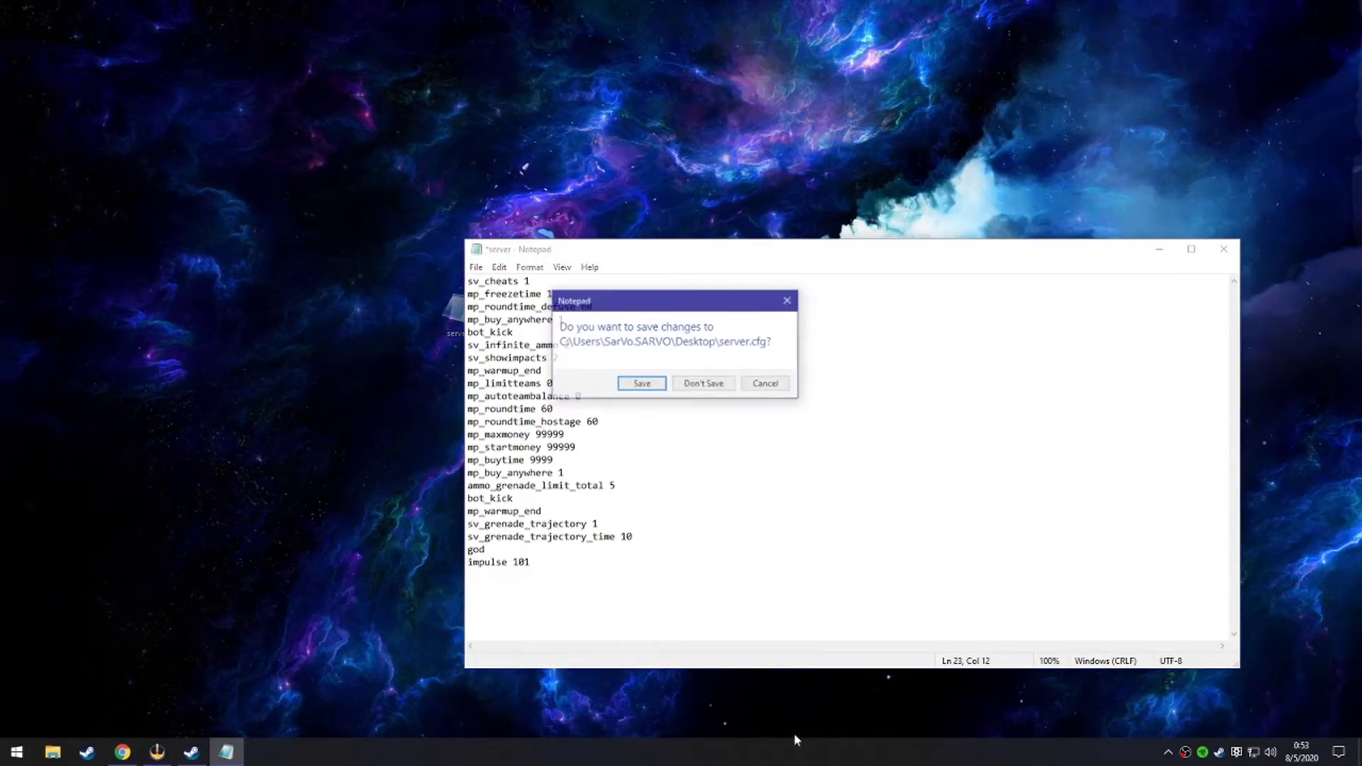
{"action": "left_click", "coordinate": [682, 389]}
{"action": "left_click_drag", "start_coordinate": [458, 311], "coordinate": [523, 155]}
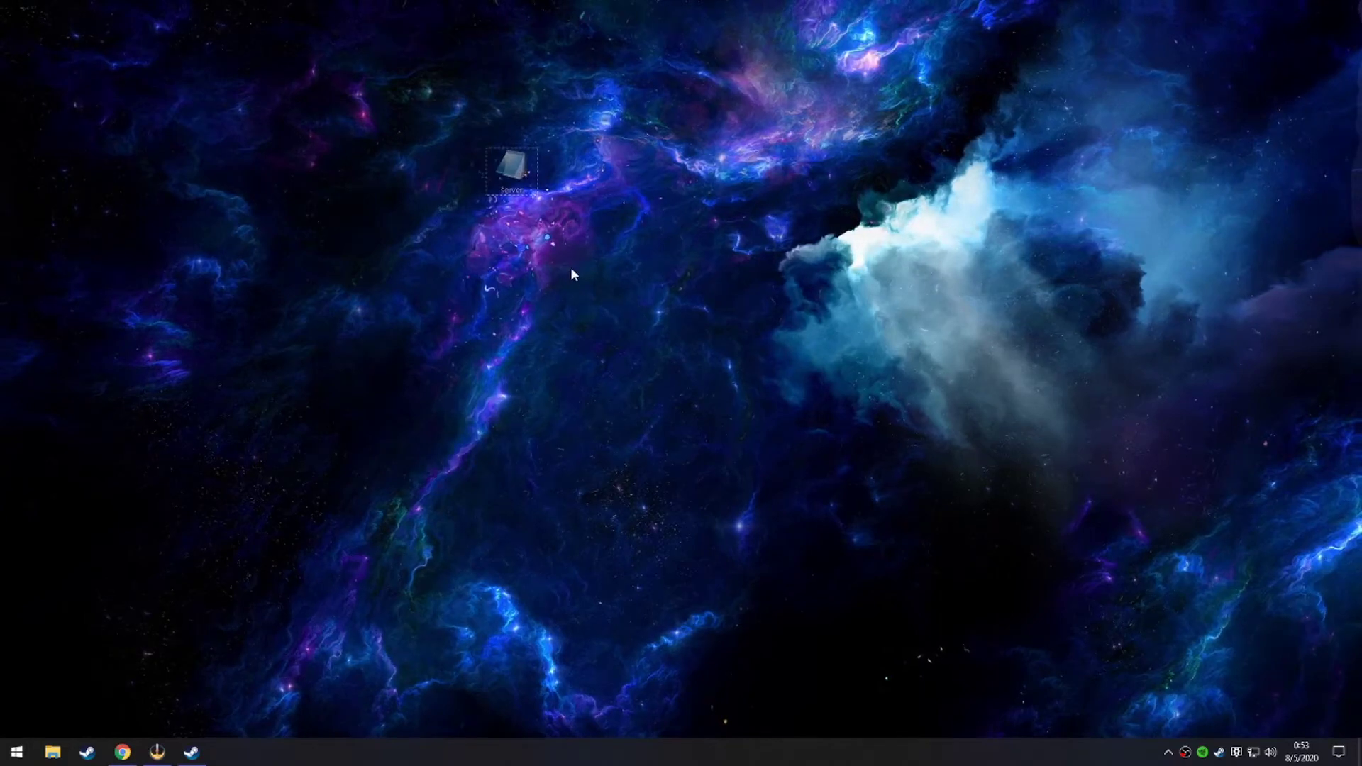
Open the pinned cfg folder, which is 730\local\cfg inside the Steam userdata folder
{"action": "key", "text": "super"}
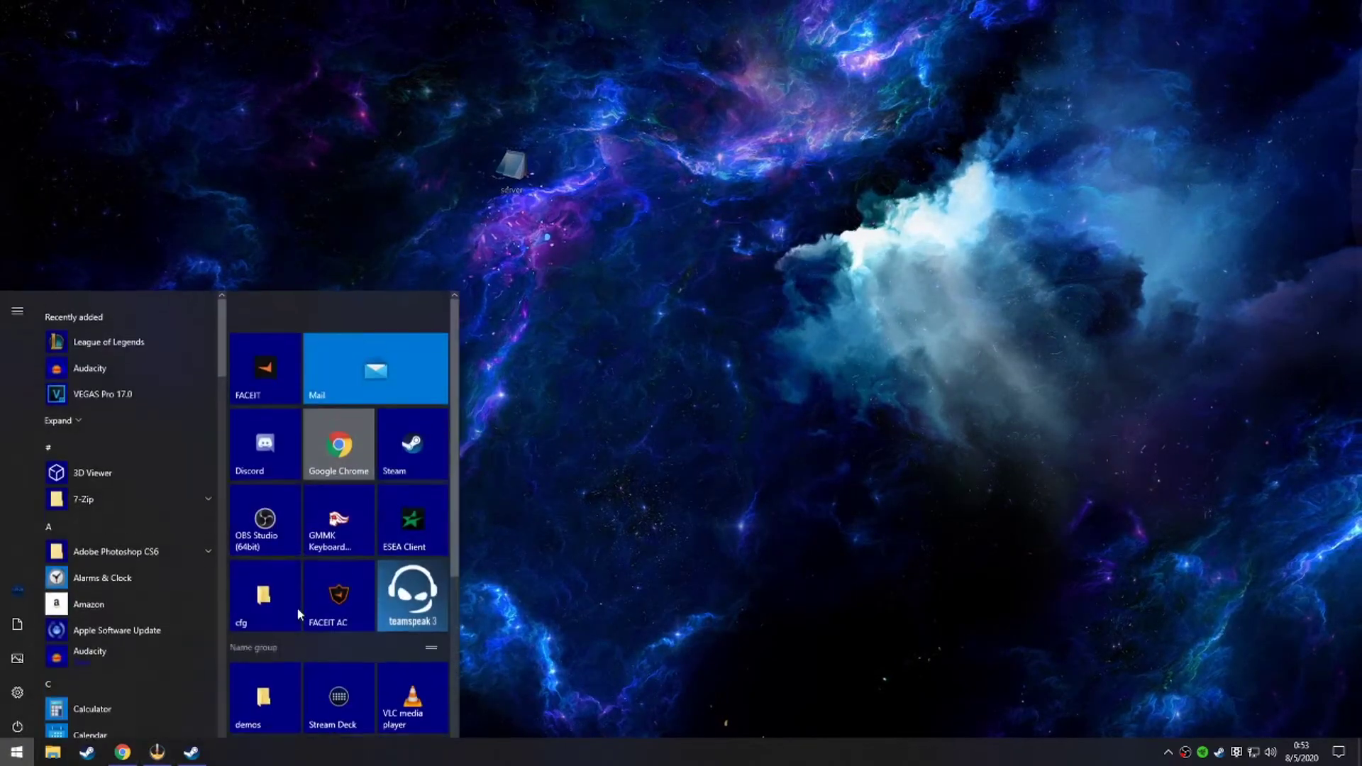
{"action": "left_click", "coordinate": [273, 589]}
{"action": "key", "text": "super"}
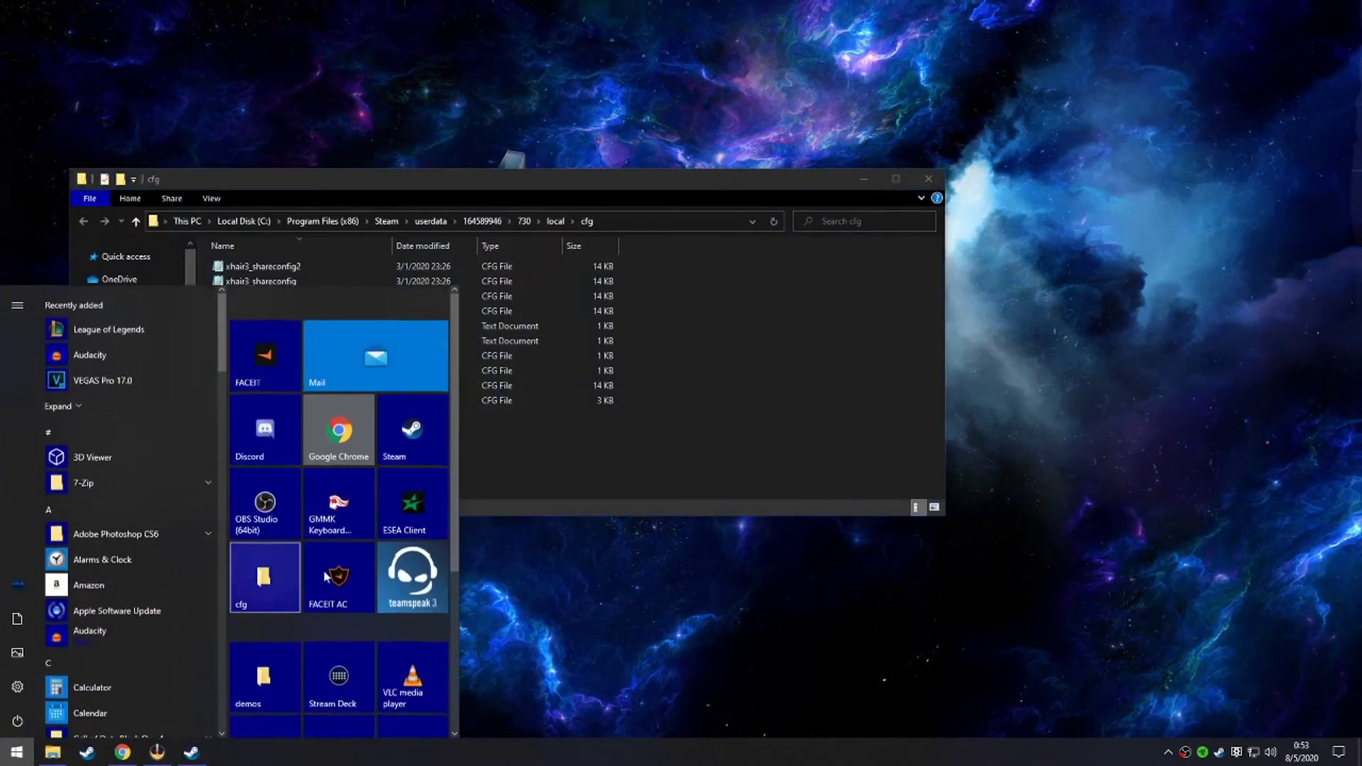
{"action": "left_click", "coordinate": [496, 567]}
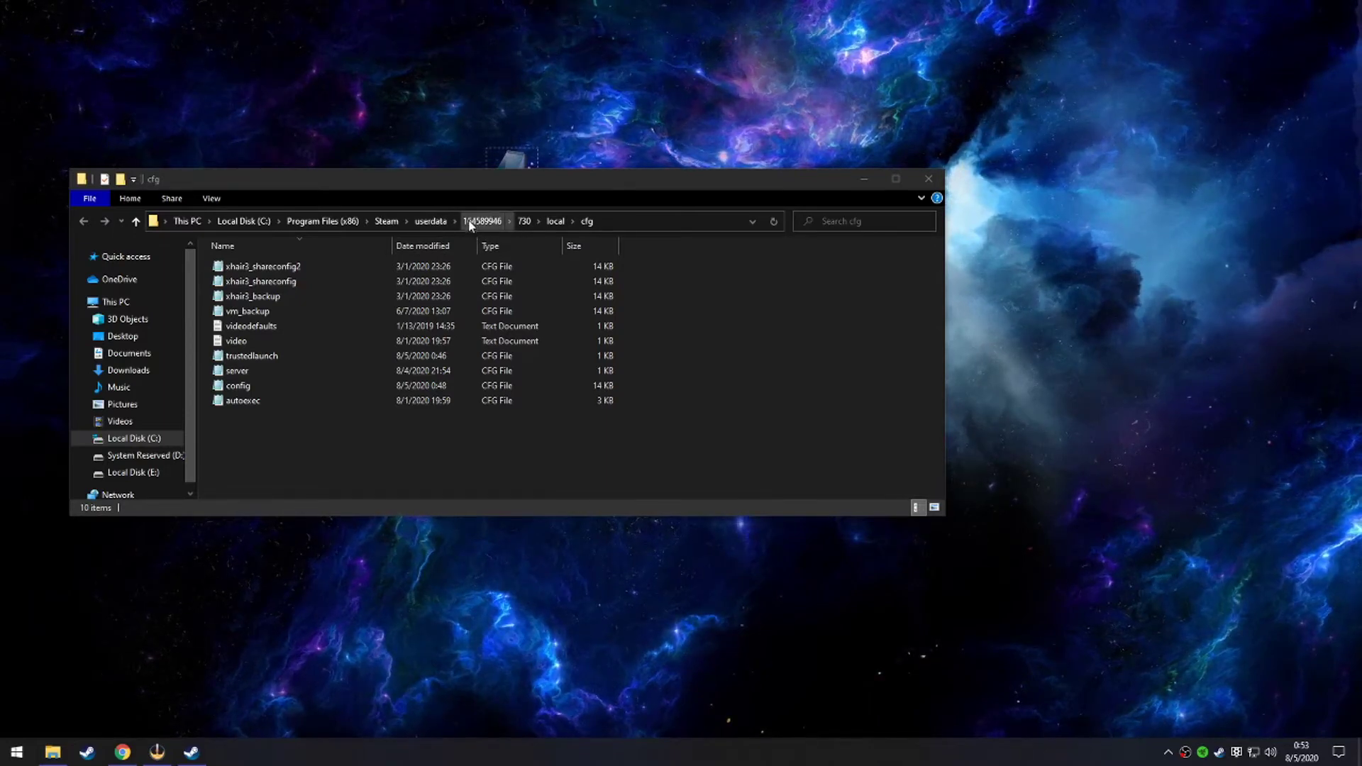
Switch to Steam, examine the partner ID in the Trade URL on the trade offers privacy page, and close Steam's window
{"action": "left_click", "coordinate": [196, 755]}
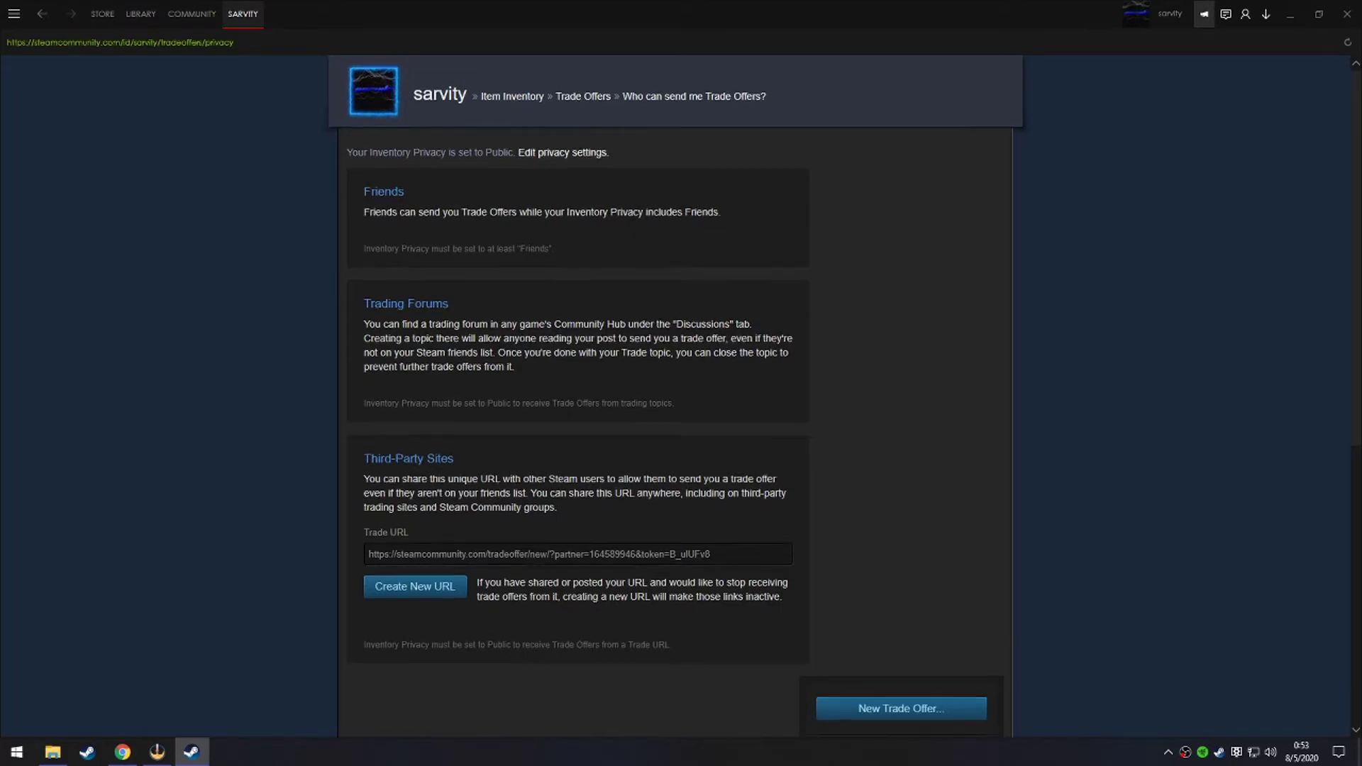
{"action": "scroll", "coordinate": [939, 650], "scroll_direction": "down", "scroll_amount": 7}
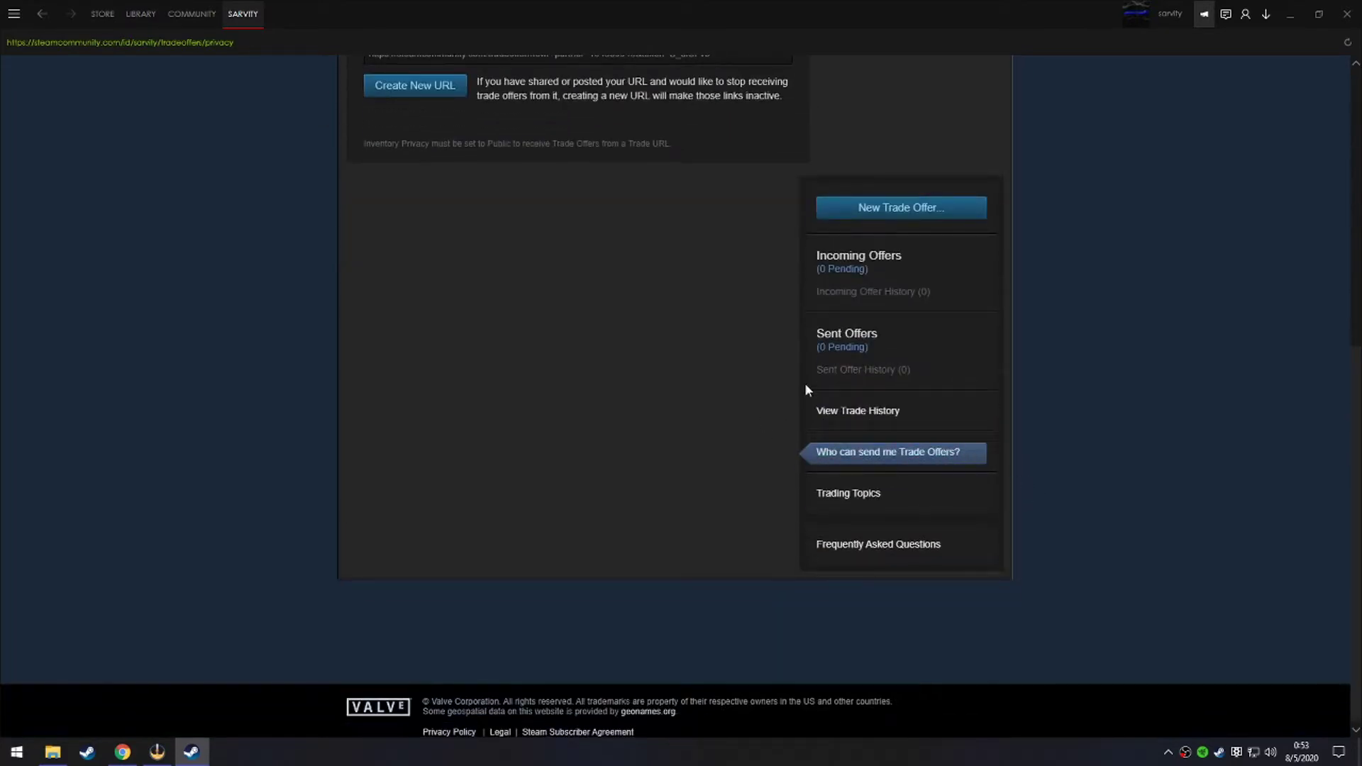
{"action": "scroll", "coordinate": [806, 387], "scroll_direction": "up", "scroll_amount": 4}
{"action": "left_click", "coordinate": [602, 337]}
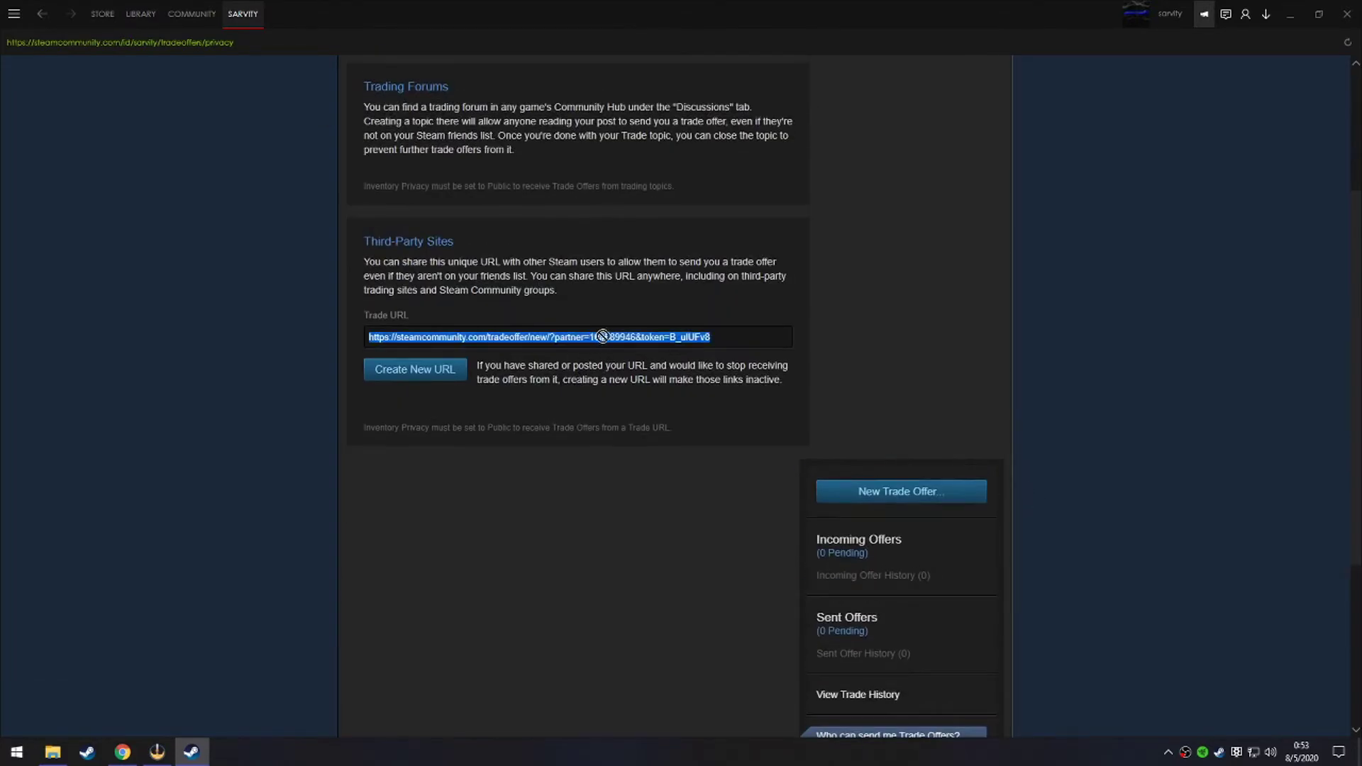
{"action": "left_click", "coordinate": [599, 337]}
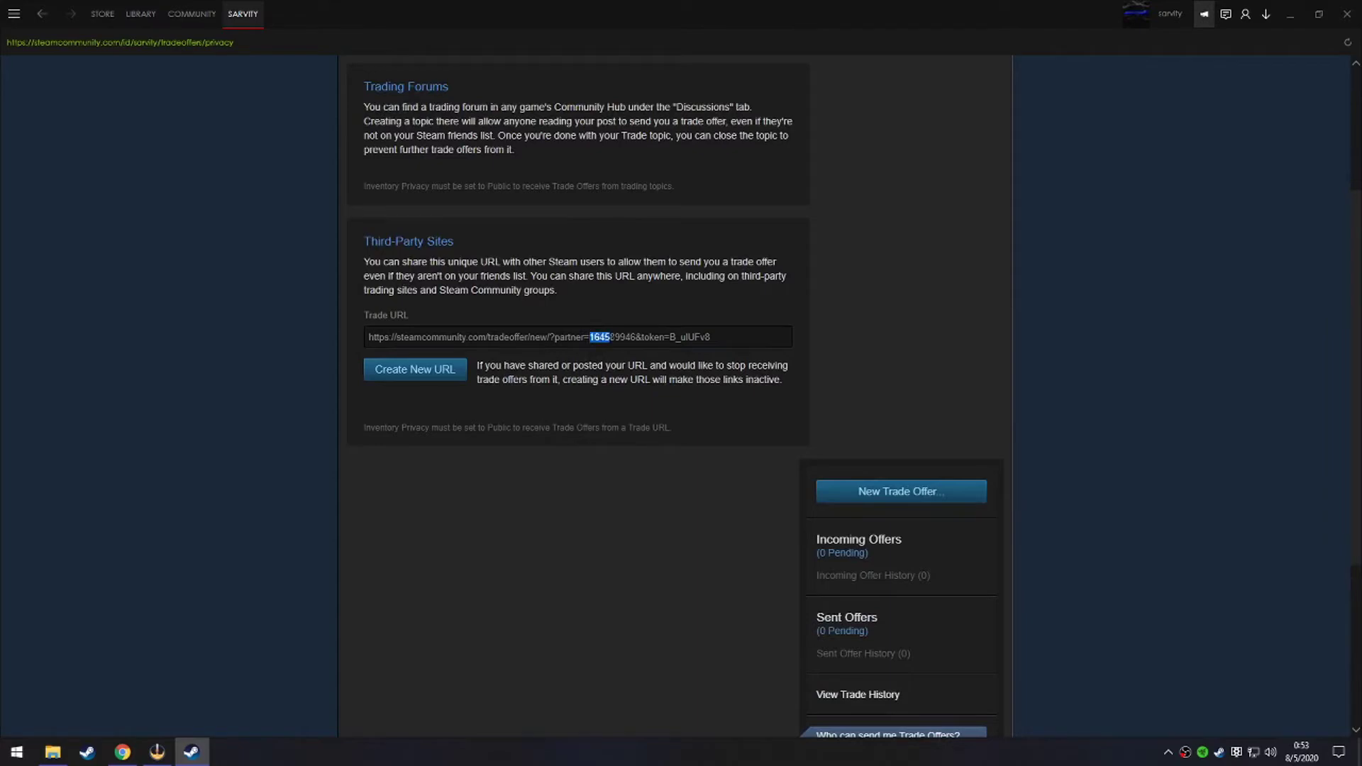
{"action": "left_click", "coordinate": [1346, 13]}
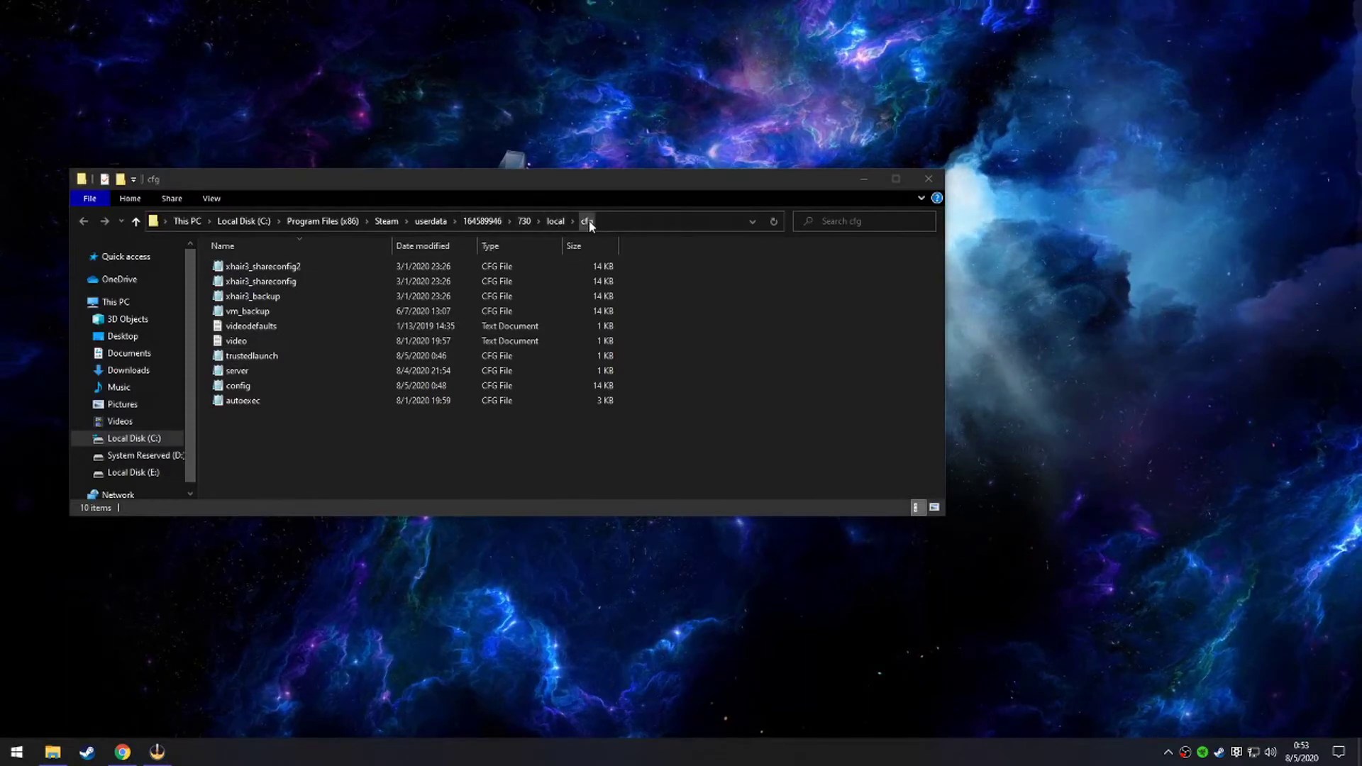
Move the cfg folder window away from the desktop's server file and delete that file from the desktop
{"action": "left_click_drag", "start_coordinate": [526, 184], "coordinate": [697, 250]}
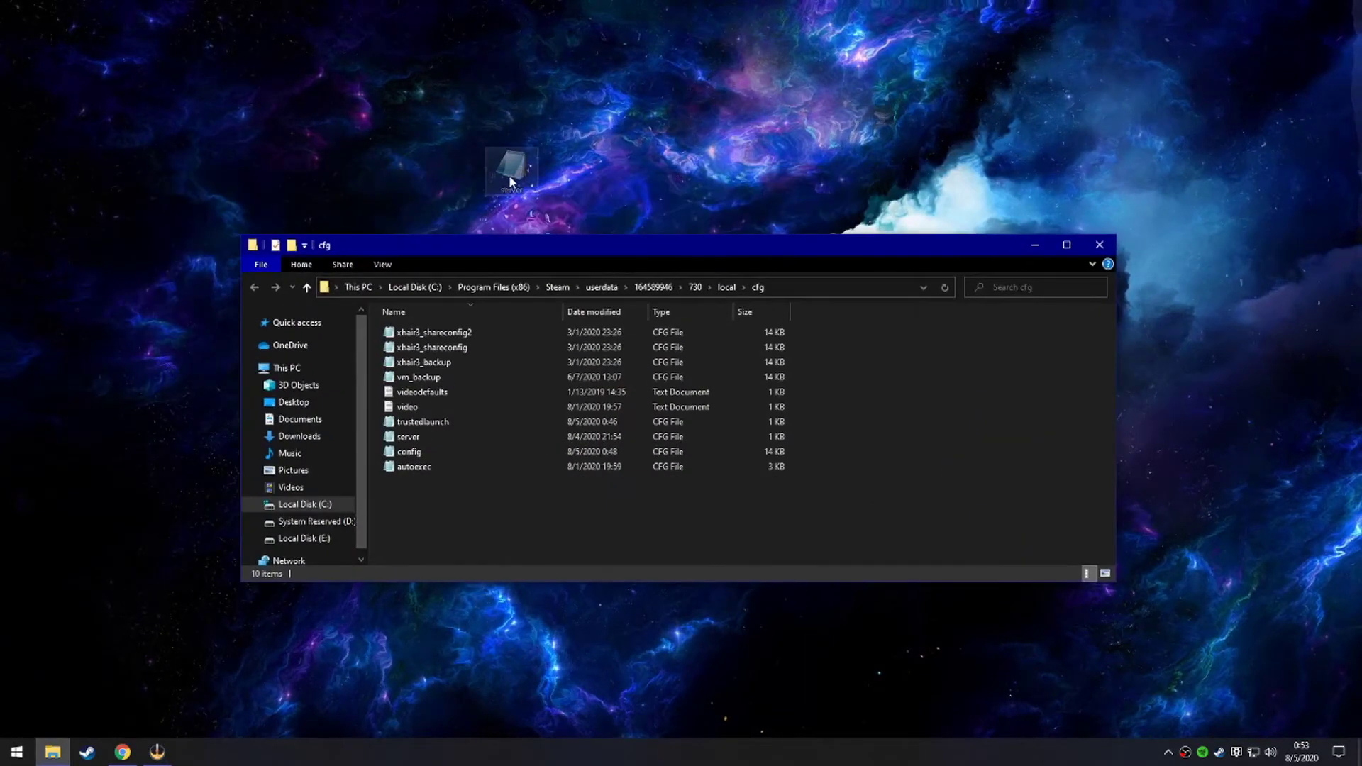
{"action": "mouse_move", "coordinate": [527, 169]}
{"action": "left_mouse_down"}
{"action": "mouse_move", "coordinate": [513, 328]}
{"action": "mouse_move", "coordinate": [532, 163]}
{"action": "left_mouse_up"}
{"action": "right_click", "coordinate": [528, 166]}
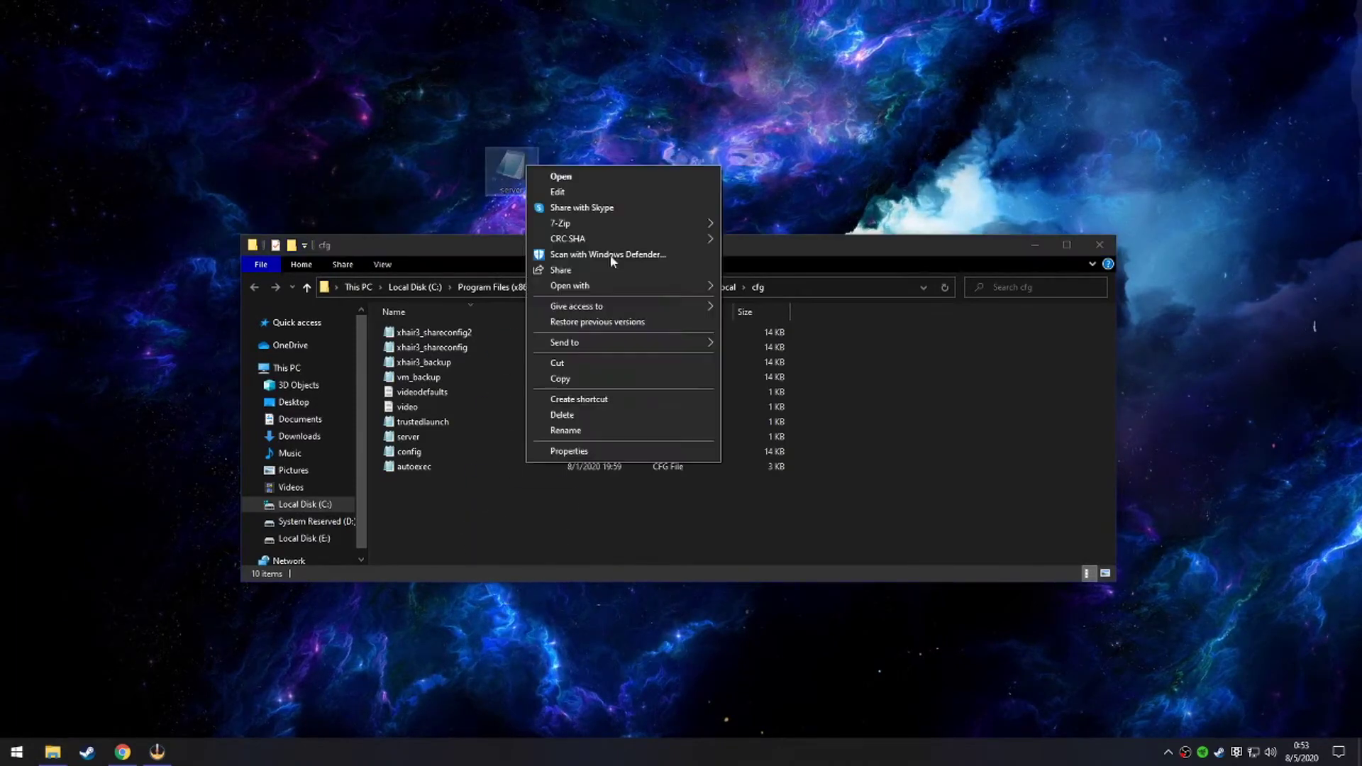
{"action": "left_click", "coordinate": [601, 419]}
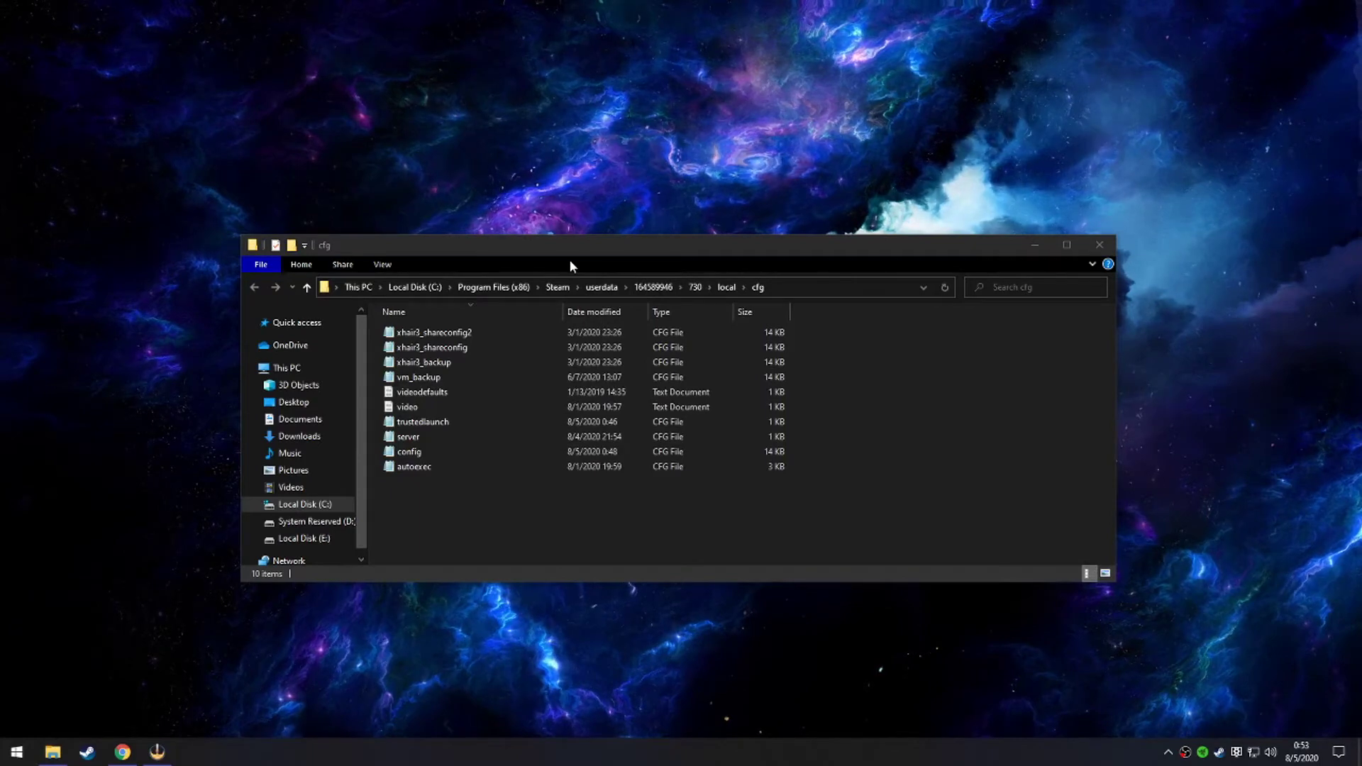
Try renaming the config file in the cfg folder to second, restore the name config, and close the folder
{"action": "right_click", "coordinate": [419, 447]}
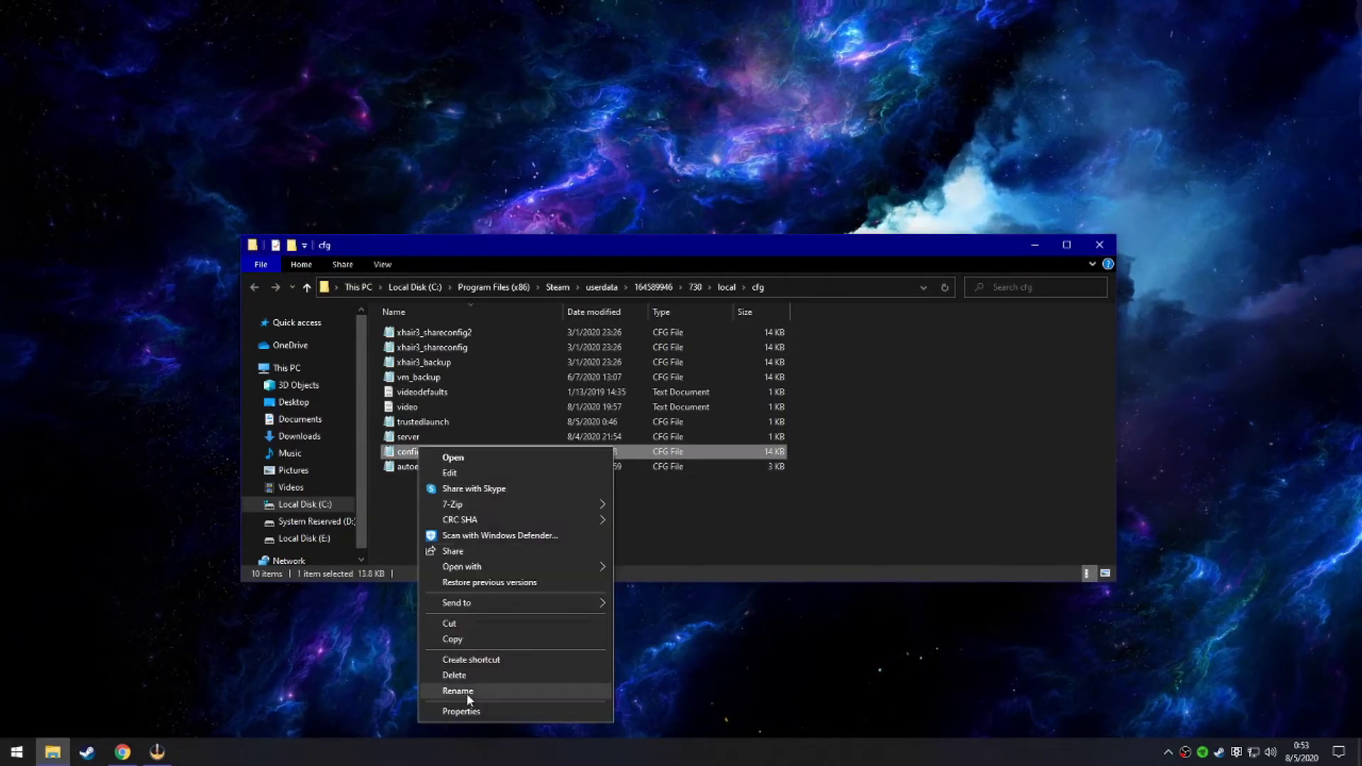
{"action": "left_click", "coordinate": [403, 535]}
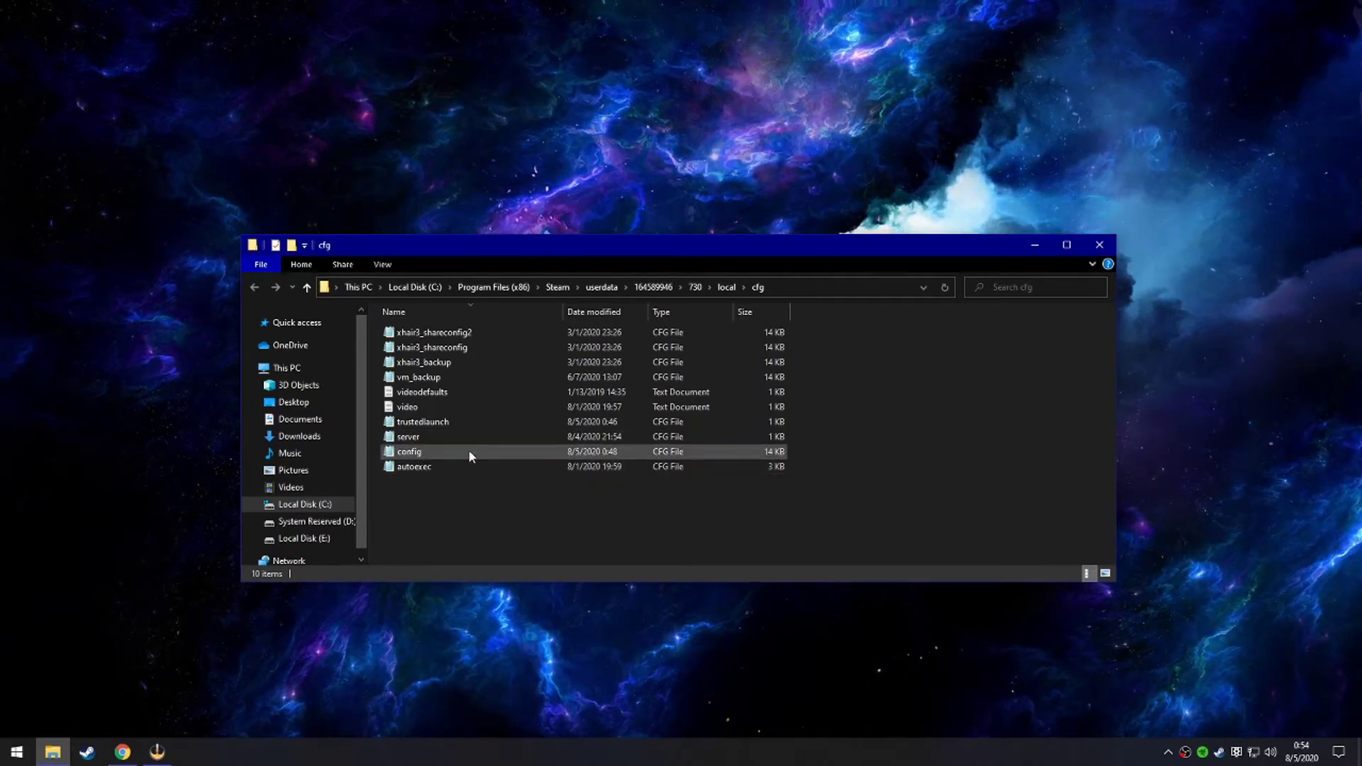
{"action": "right_click", "coordinate": [426, 452]}
{"action": "left_click", "coordinate": [403, 451]}
{"action": "right_click", "coordinate": [403, 450]}
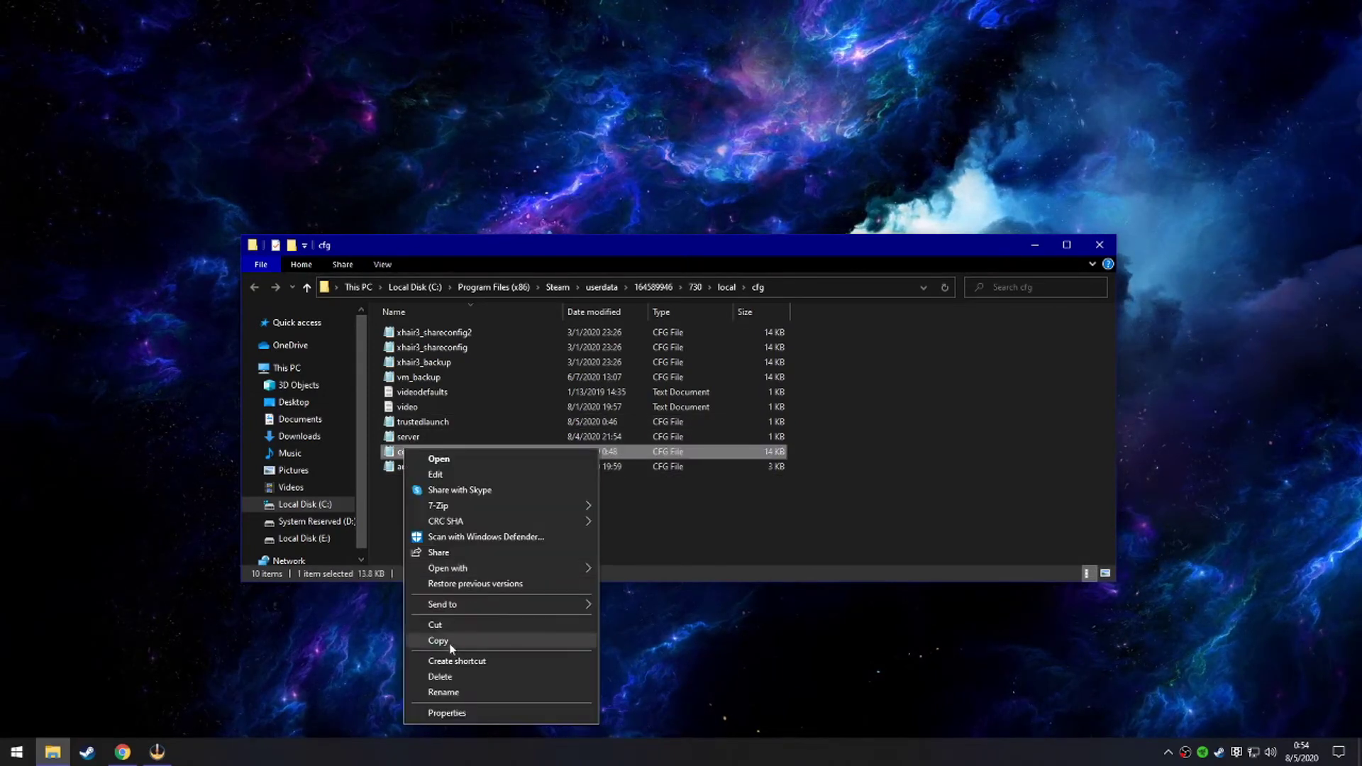
{"action": "left_click", "coordinate": [443, 691]}
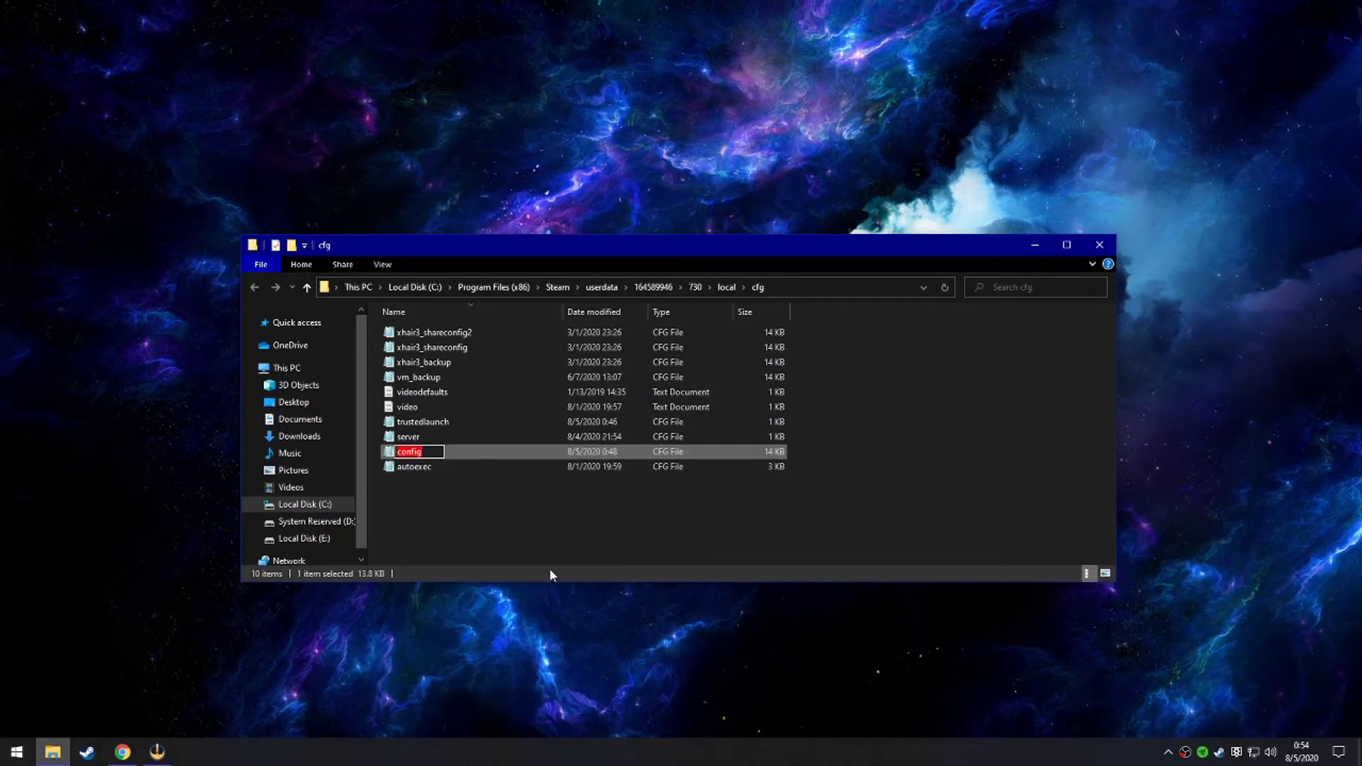
{"action": "type", "text": "second"}
{"action": "key", "text": "BackSpace"}
{"action": "key", "text": "BackSpace"}
{"action": "key", "text": "BackSpace"}
{"action": "key", "text": "BackSpace"}
{"action": "key", "text": "BackSpace"}
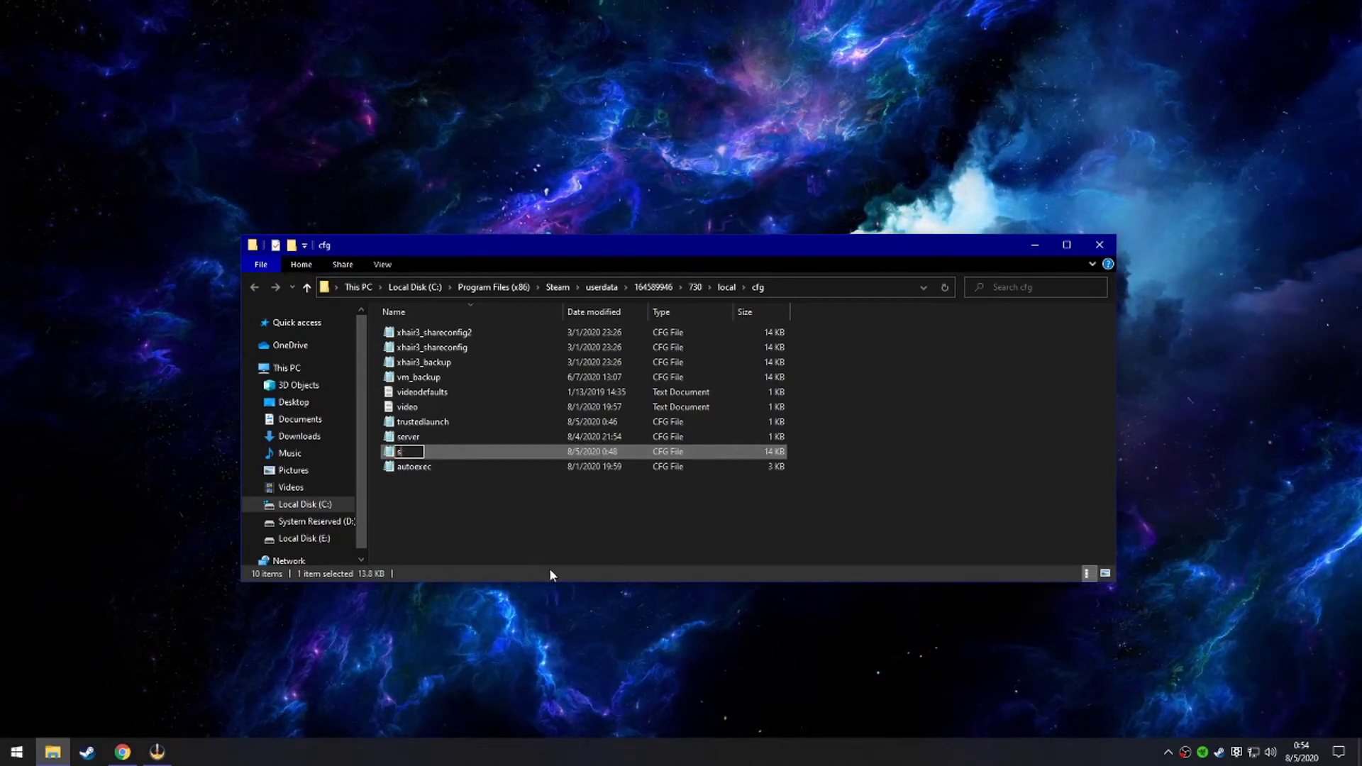
{"action": "key", "text": "BackSpace"}
{"action": "type", "text": "config"}
{"action": "key", "text": "Return"}
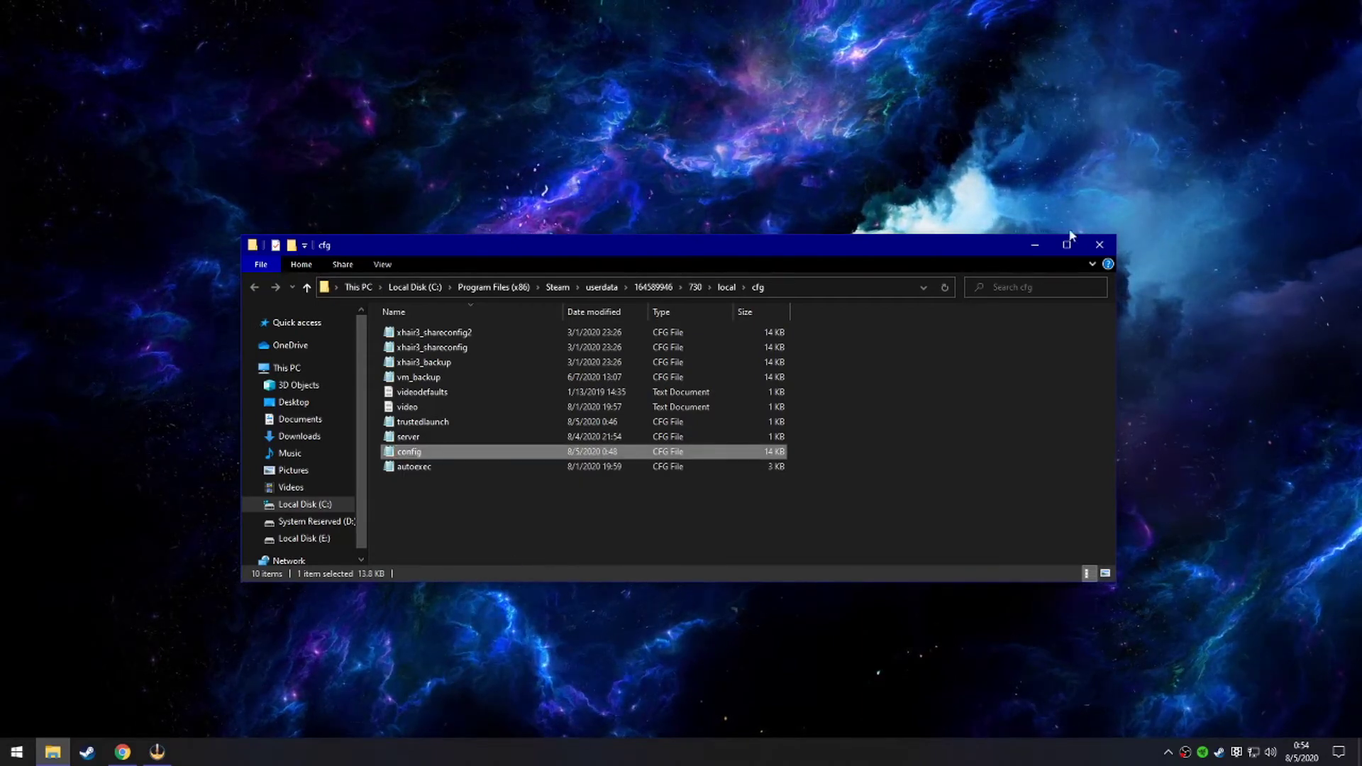
{"action": "left_click", "coordinate": [1093, 241]}
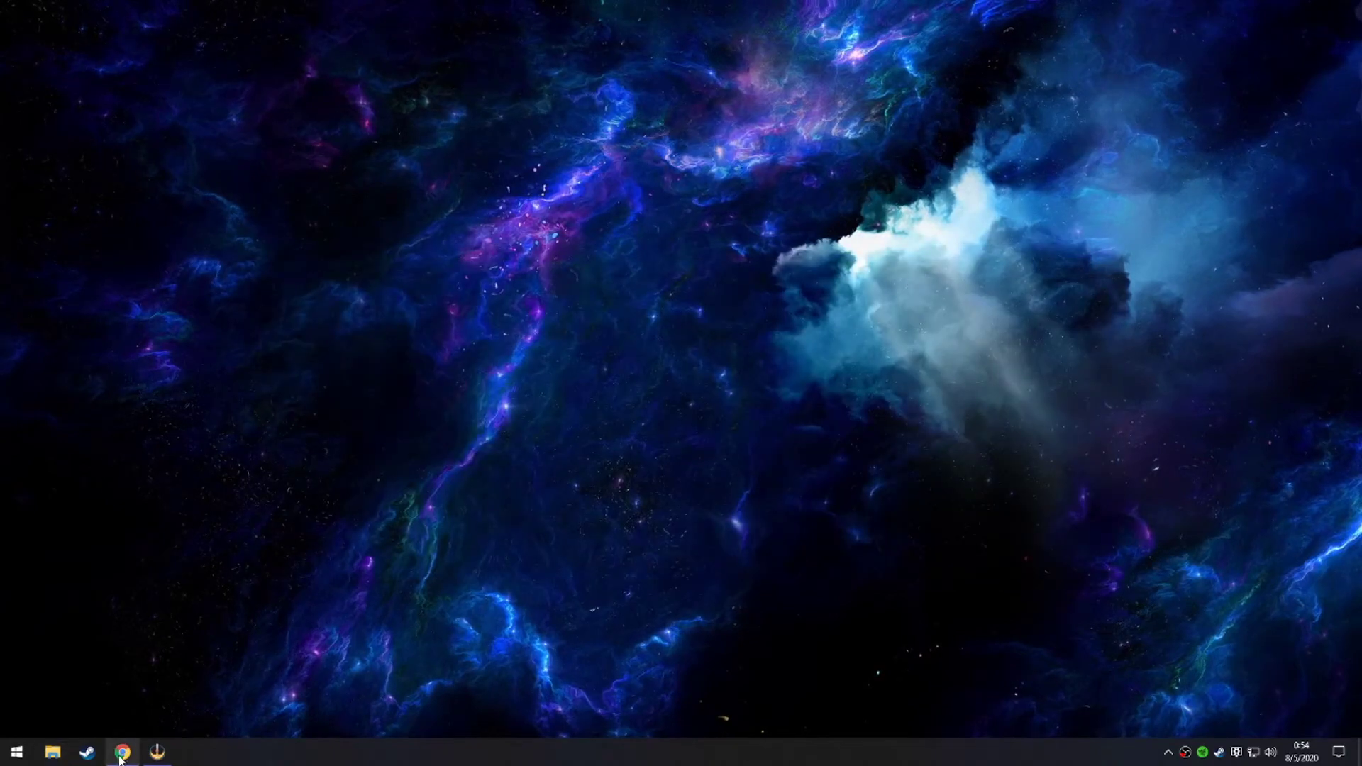
Switch to Steam and browse the local files of Counter-Strike: Global Offensive from its properties in the library
{"action": "left_click", "coordinate": [100, 763]}
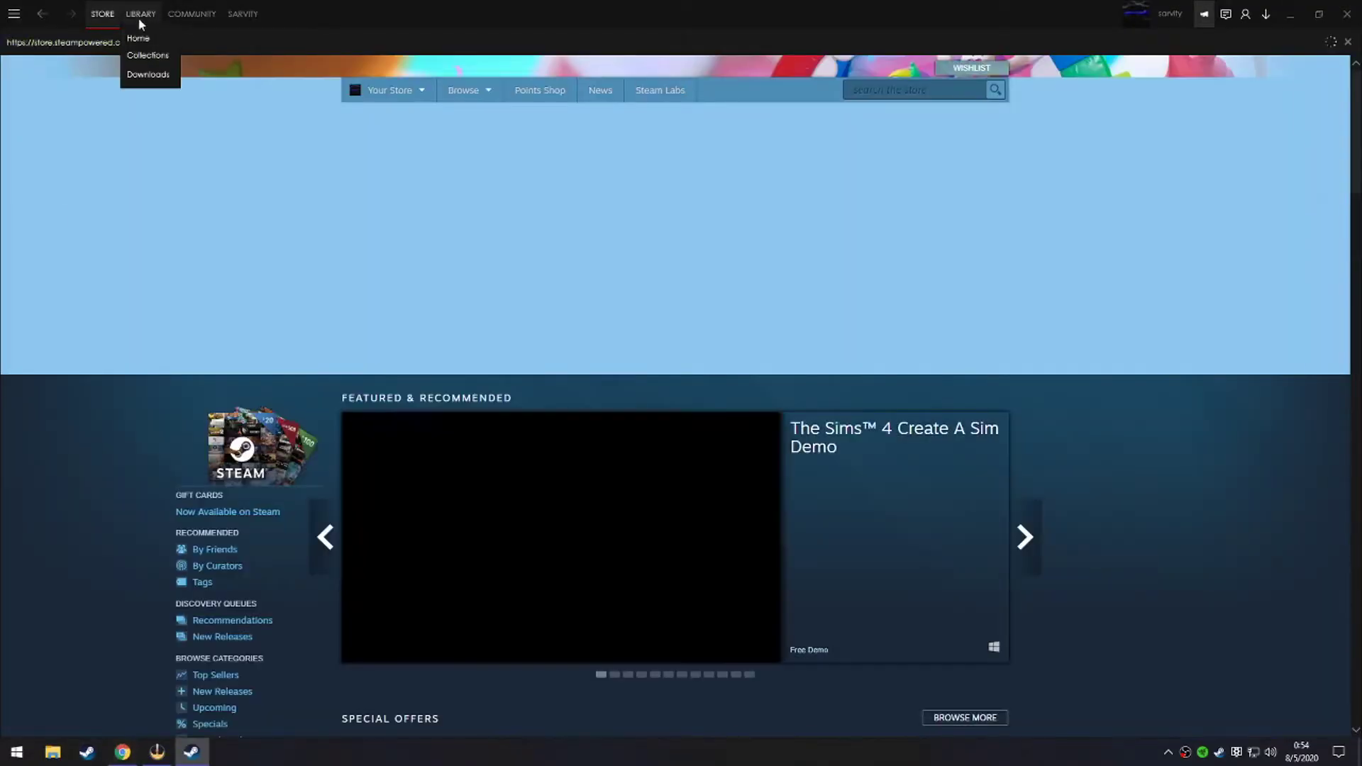
{"action": "left_click", "coordinate": [140, 14]}
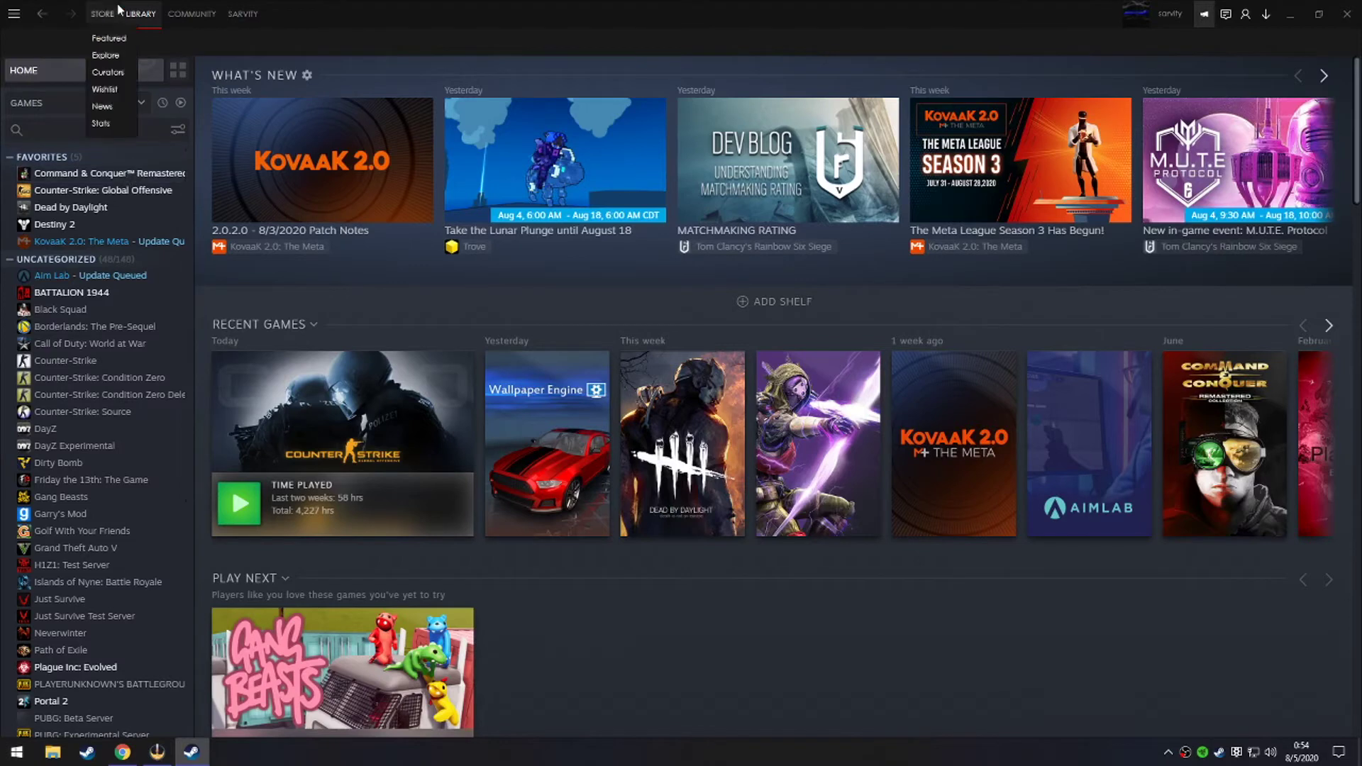
{"action": "right_click", "coordinate": [122, 195]}
{"action": "left_click", "coordinate": [106, 197]}
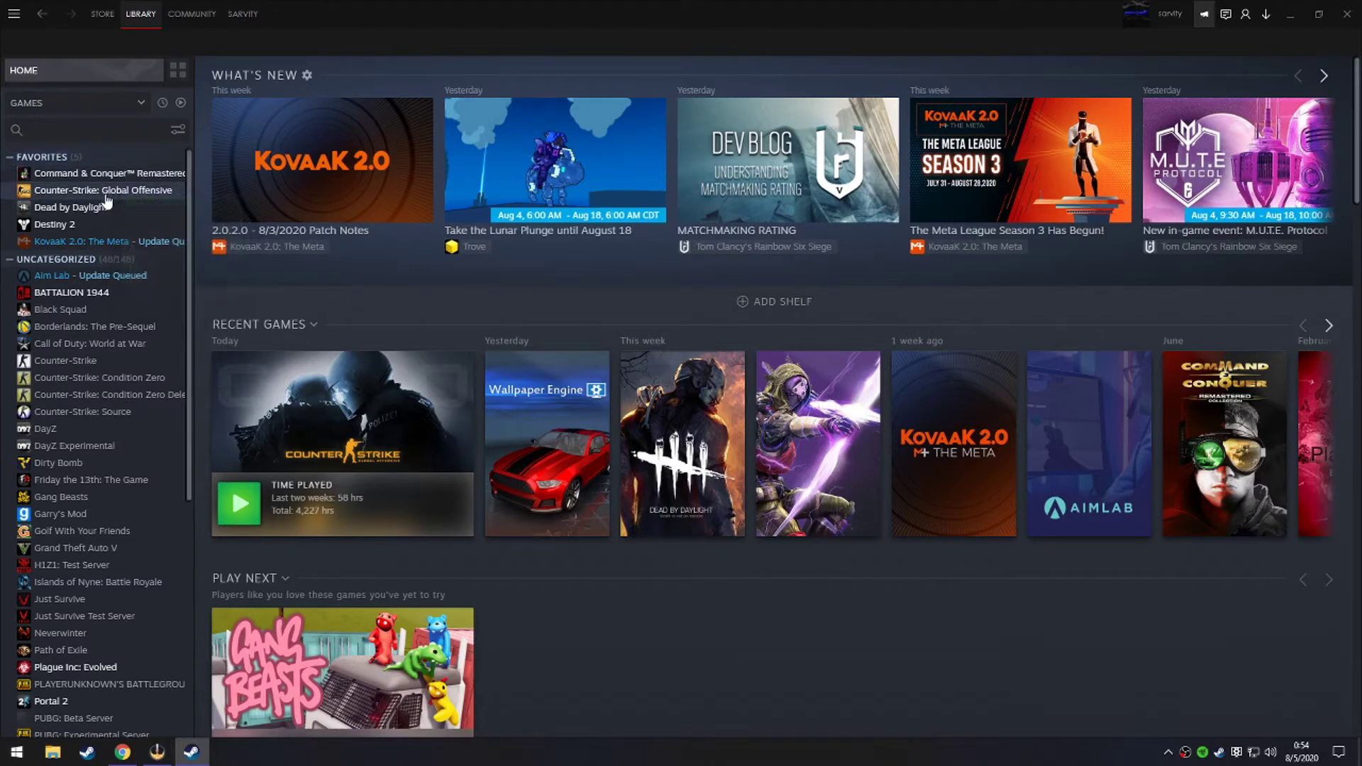
{"action": "right_click", "coordinate": [106, 199]}
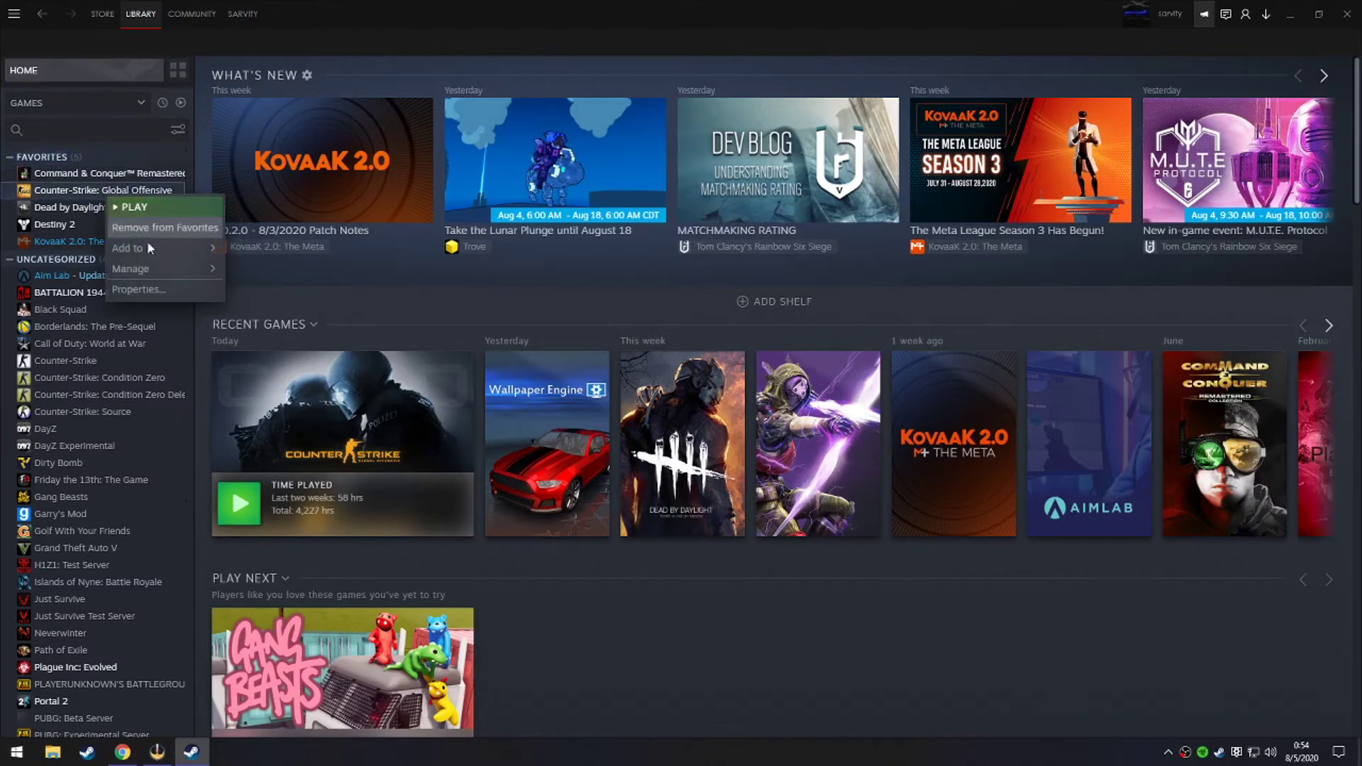
{"action": "left_click", "coordinate": [147, 291]}
{"action": "left_click", "coordinate": [651, 187]}
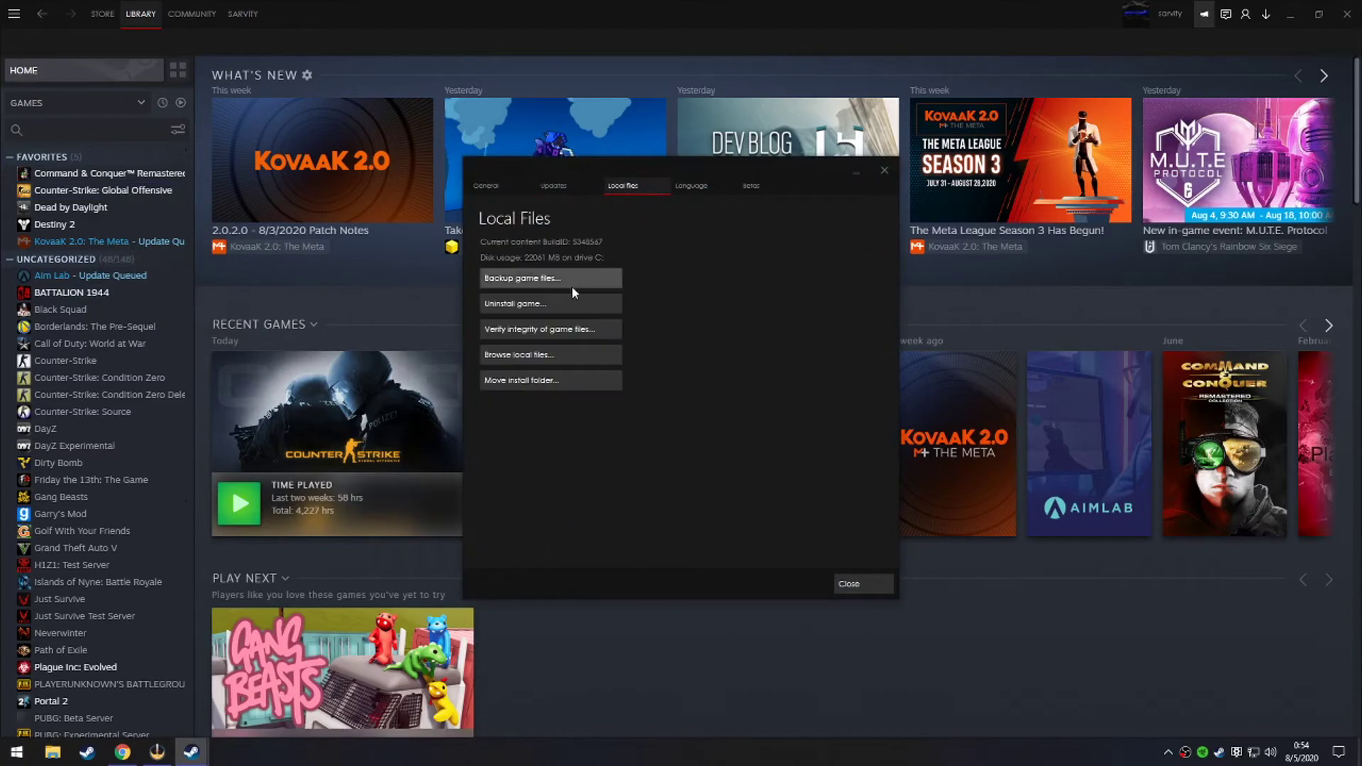
{"action": "left_click", "coordinate": [559, 351]}
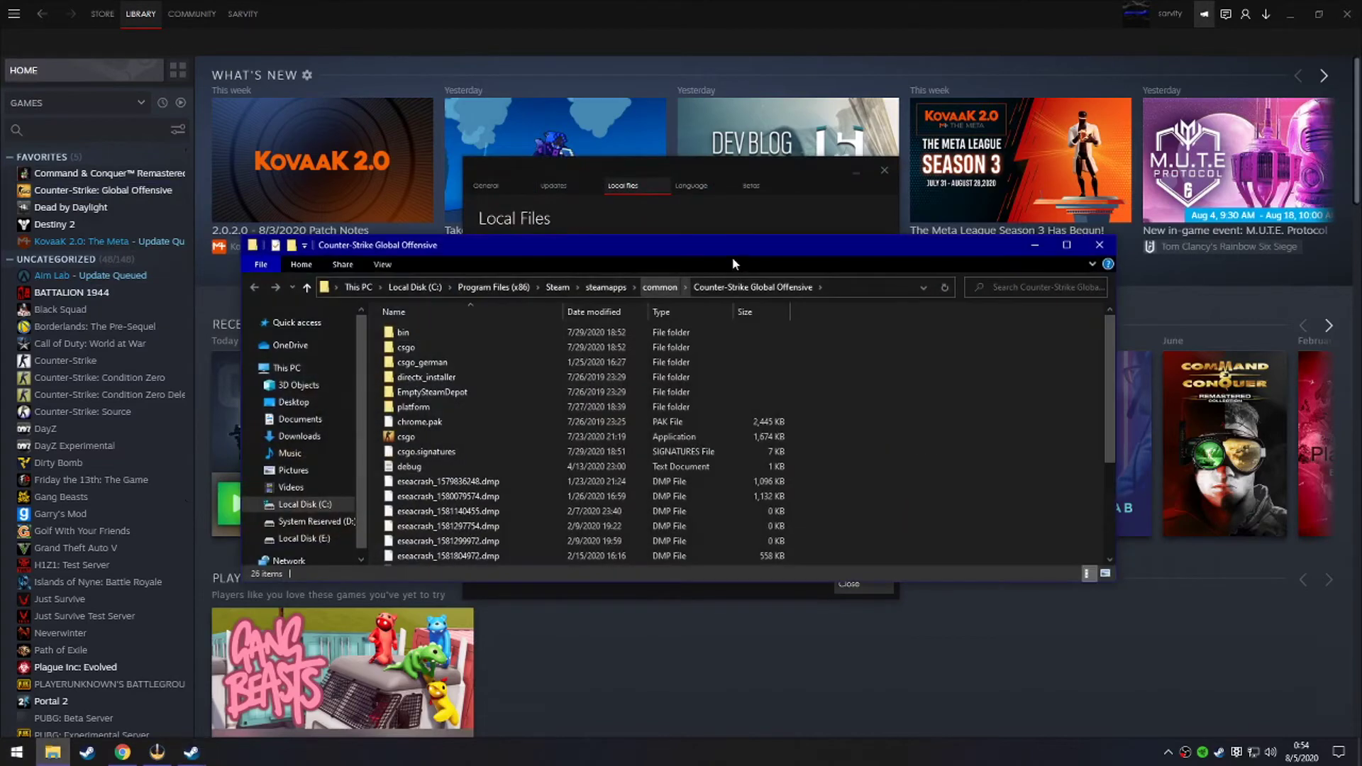
Look through the files in the game's csgo\cfg folder, and close the folder, the game properties and Steam's window
{"action": "double_click", "coordinate": [452, 347]}
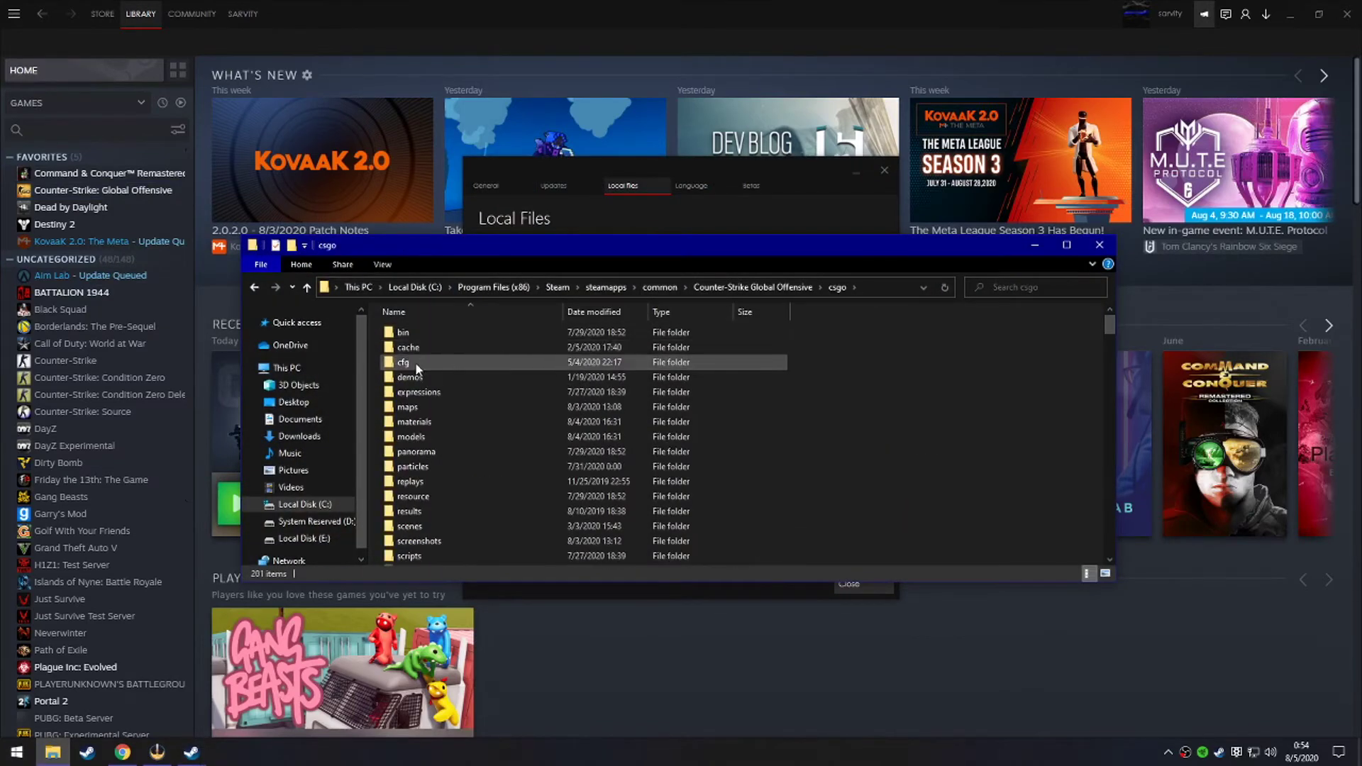
{"action": "double_click", "coordinate": [447, 362]}
{"action": "scroll", "coordinate": [911, 373], "scroll_direction": "down", "scroll_amount": 20}
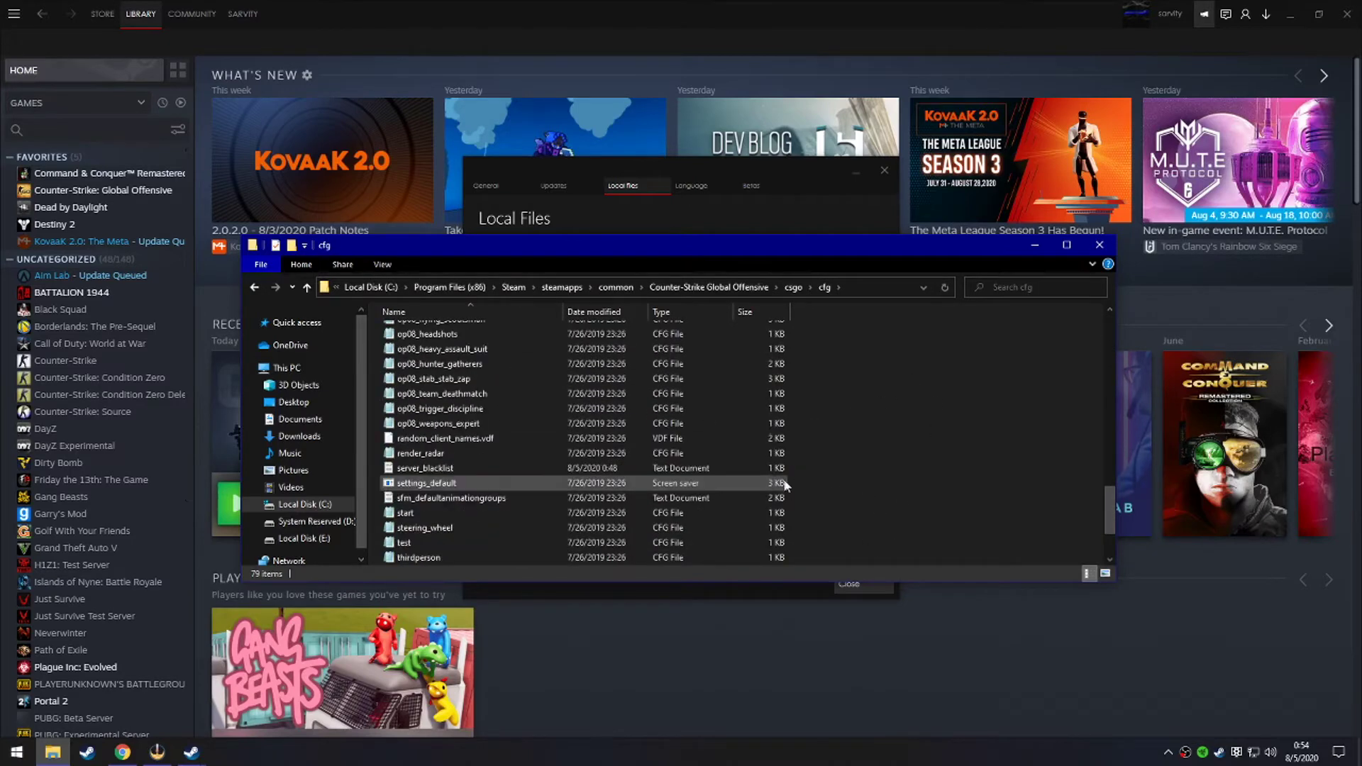
{"action": "left_click", "coordinate": [1100, 245]}
{"action": "left_click", "coordinate": [884, 170]}
{"action": "left_click", "coordinate": [1347, 14]}
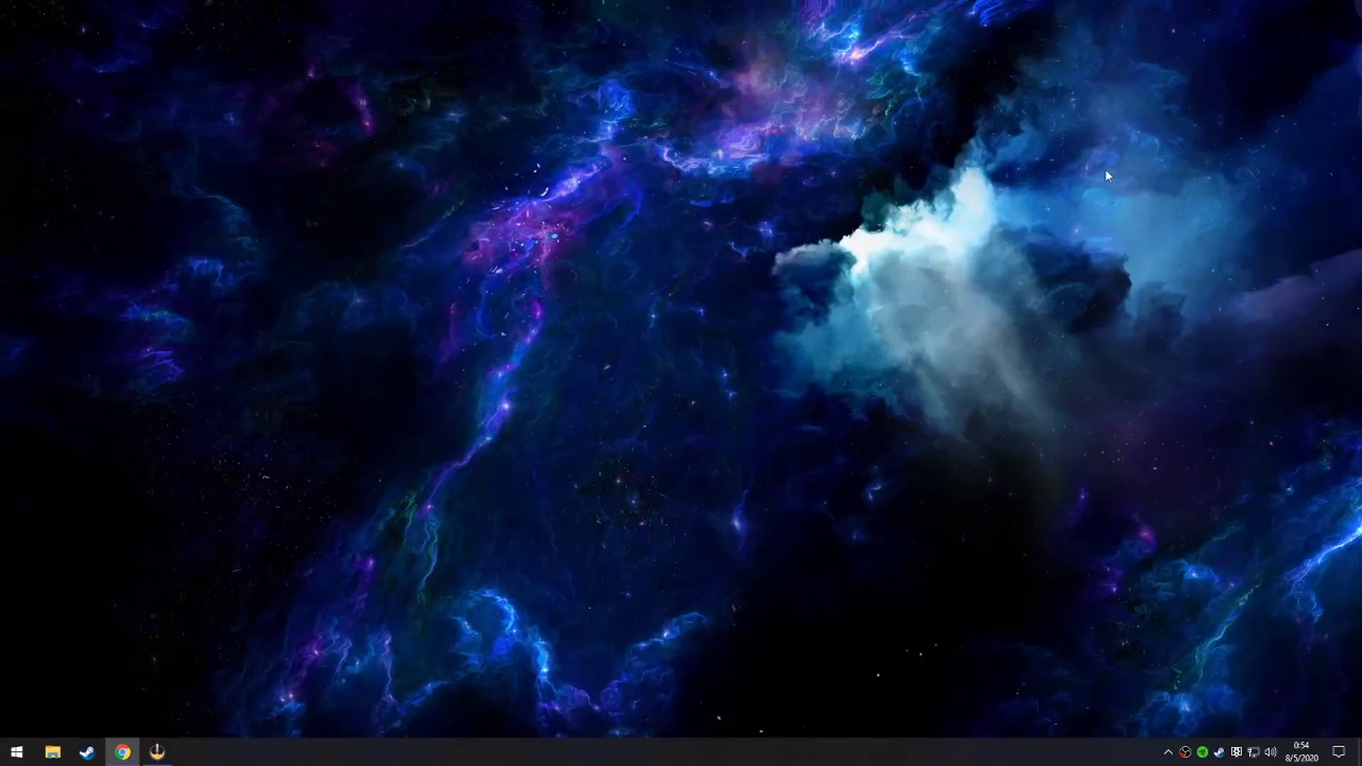
Reopen the pinned userdata cfg folder and select its config file
{"action": "left_click", "coordinate": [17, 752]}
{"action": "left_click", "coordinate": [266, 578]}
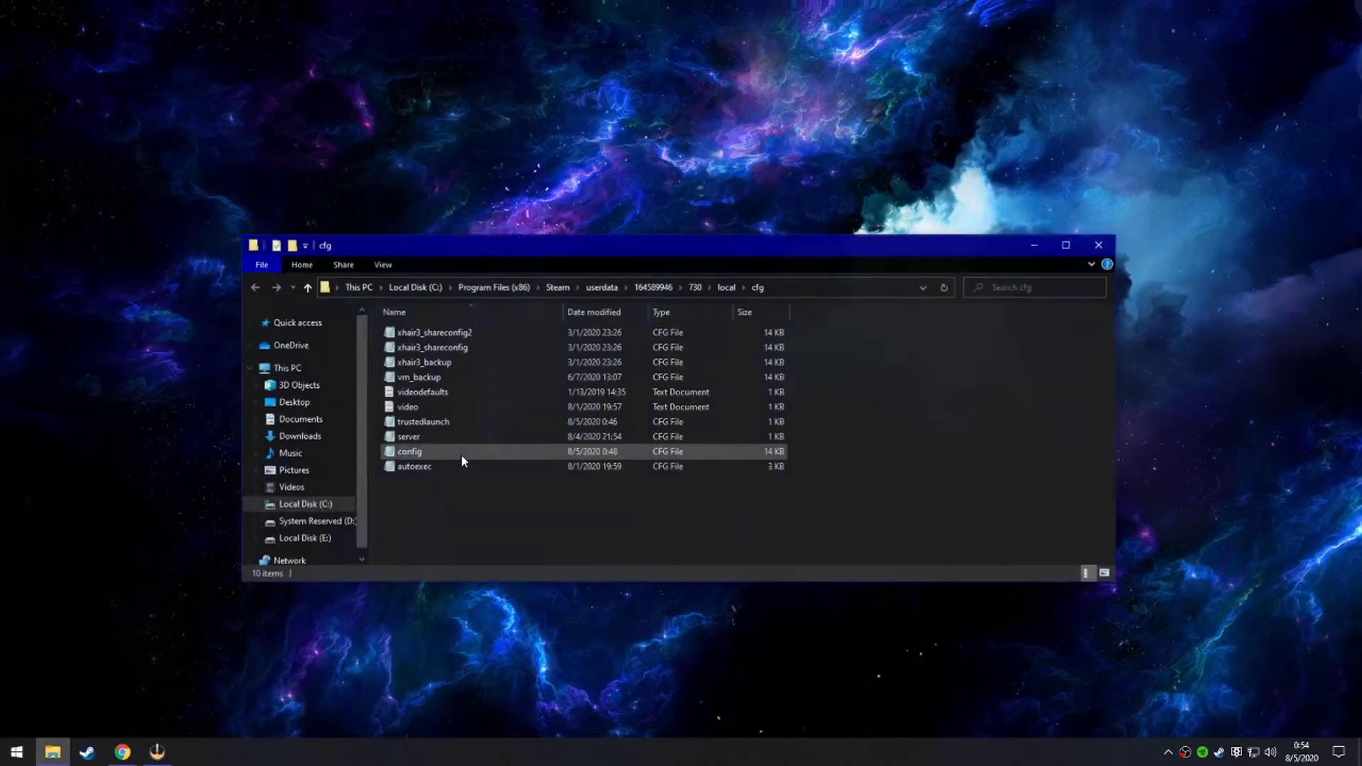
{"action": "left_click", "coordinate": [452, 453]}
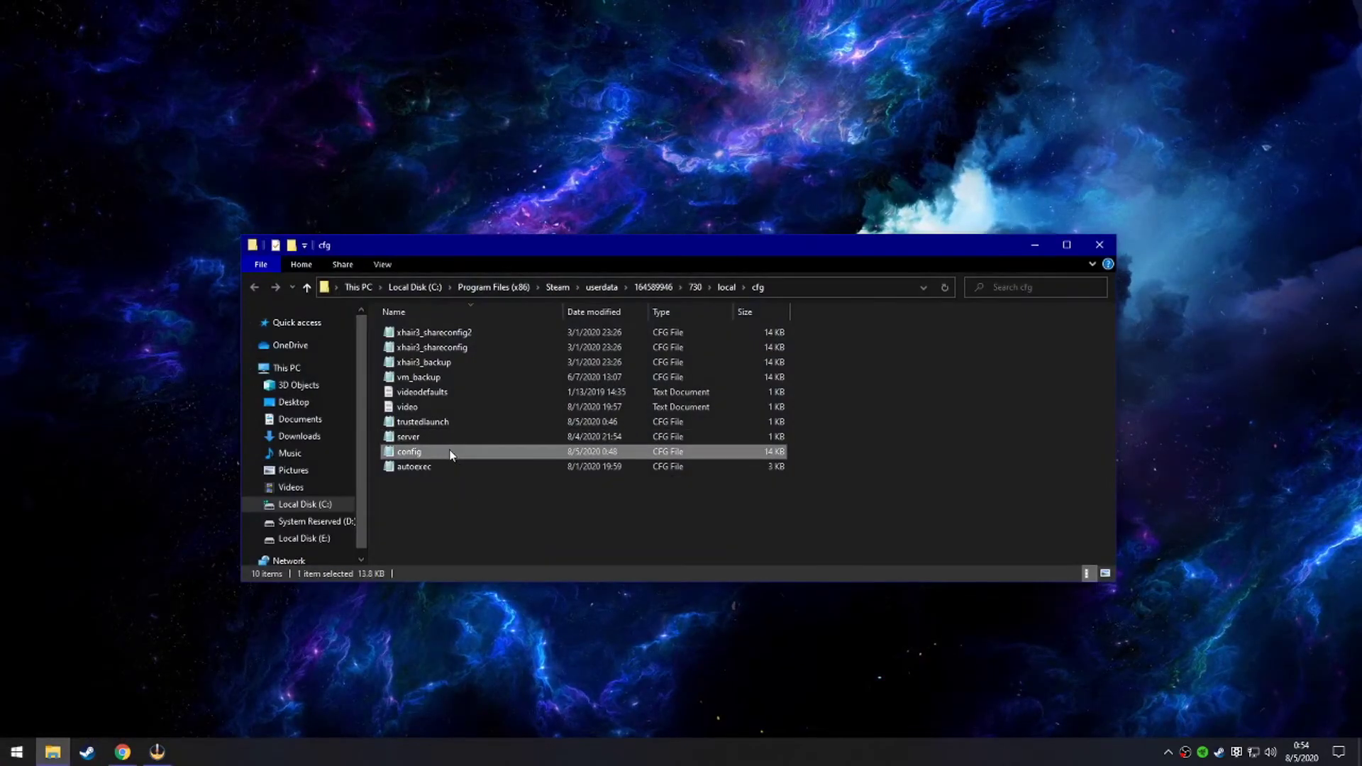
Close the cfg folder and launch Counter-Strike: Global Offensive through Steam
{"action": "mouse_move", "coordinate": [465, 505]}
{"action": "left_mouse_down"}
{"action": "mouse_move", "coordinate": [434, 467]}
{"action": "mouse_move", "coordinate": [483, 502]}
{"action": "mouse_move", "coordinate": [470, 464]}
{"action": "mouse_move", "coordinate": [470, 486]}
{"action": "left_mouse_up"}
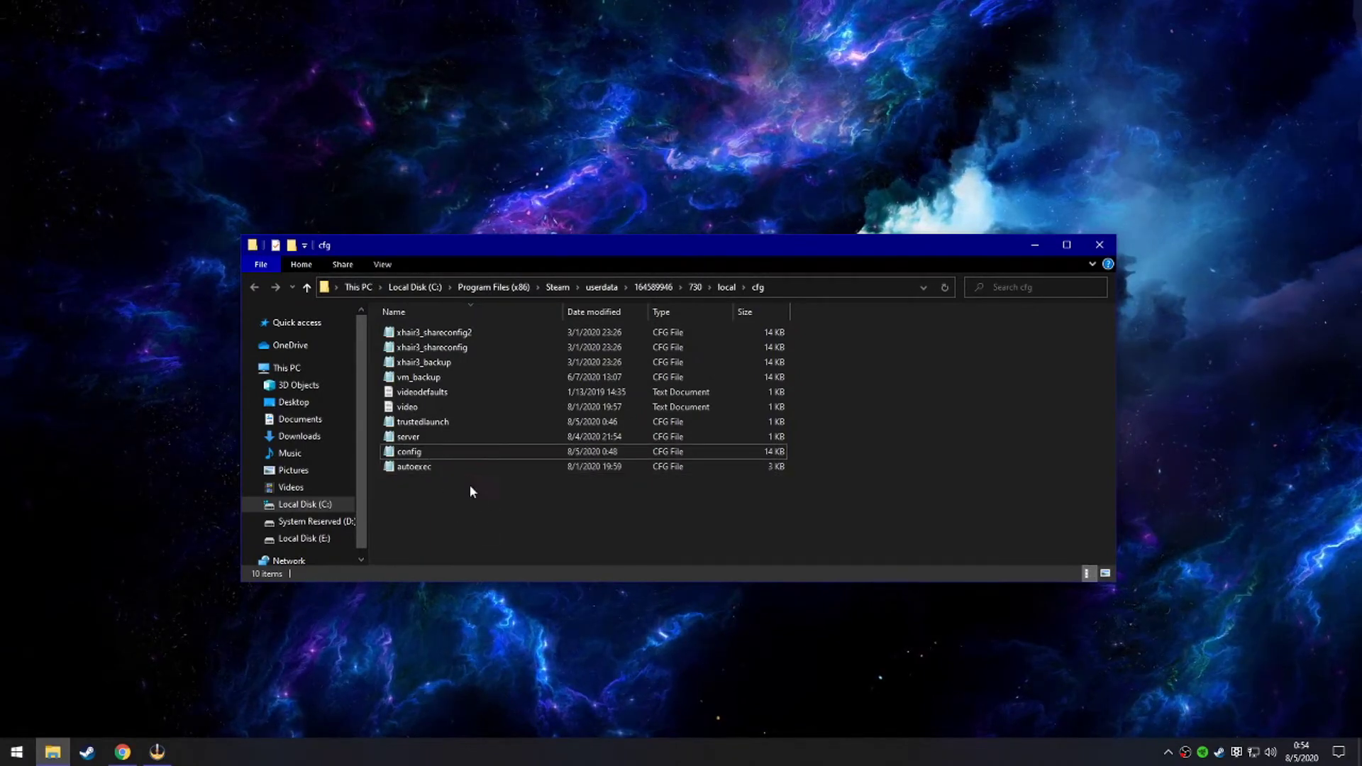
{"action": "left_click", "coordinate": [1099, 245]}
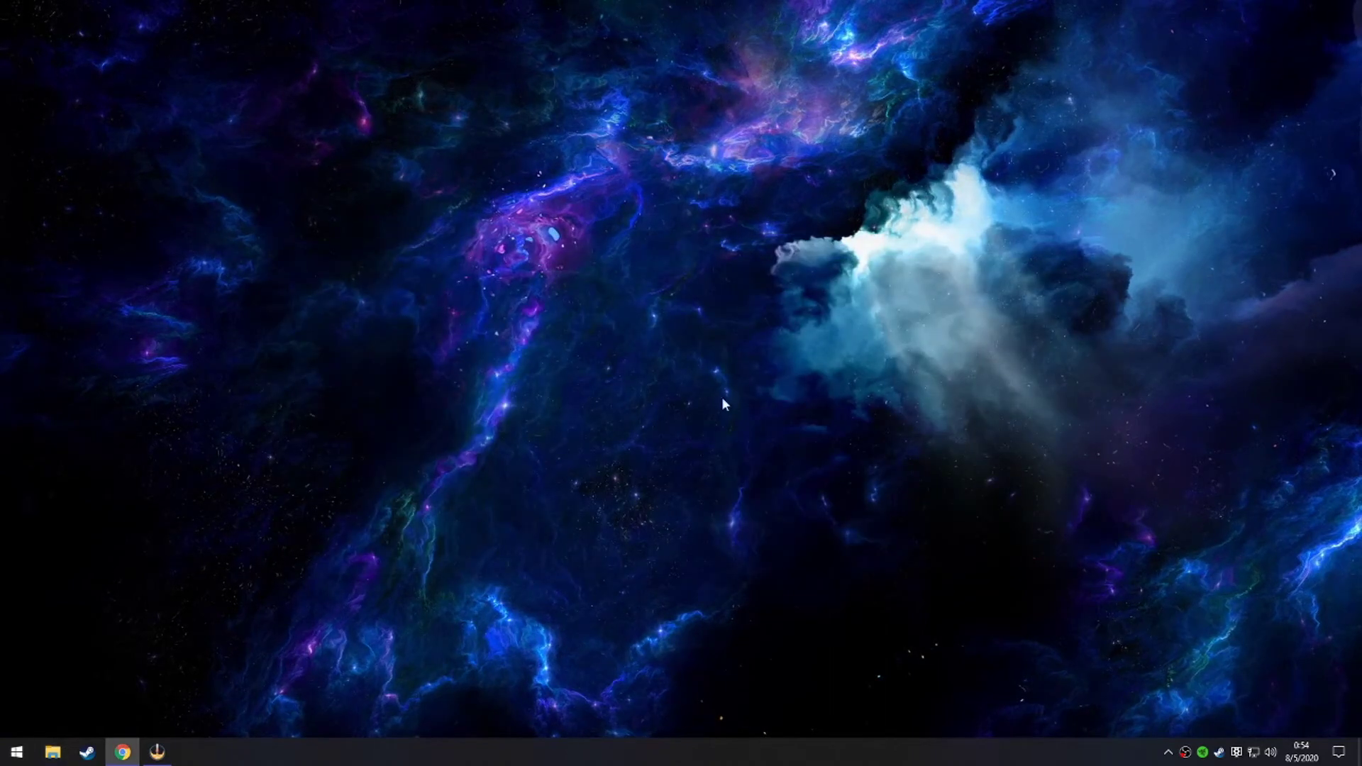
{"action": "left_click_drag", "start_coordinate": [468, 248], "coordinate": [696, 468]}
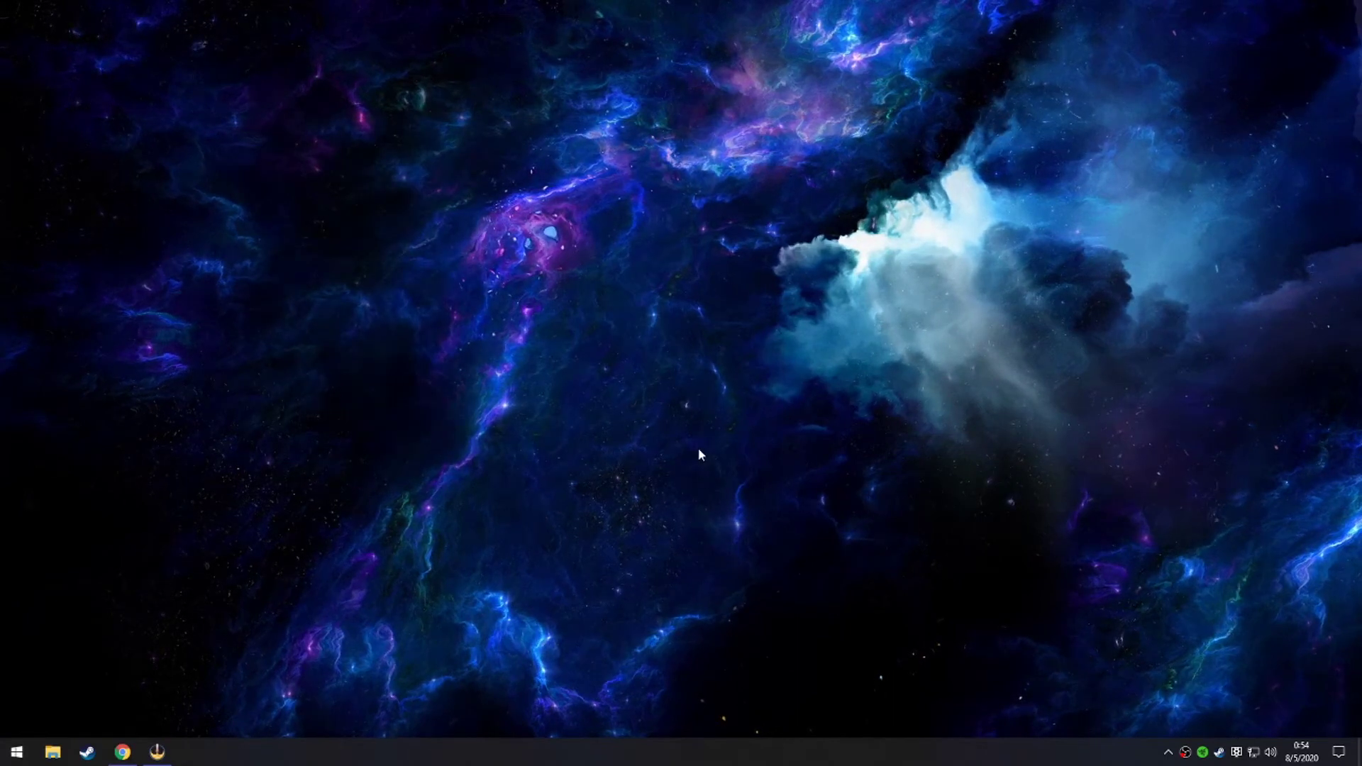
{"action": "right_click", "coordinate": [1219, 753]}
{"action": "left_click", "coordinate": [1104, 533]}
{"action": "right_click", "coordinate": [1220, 753]}
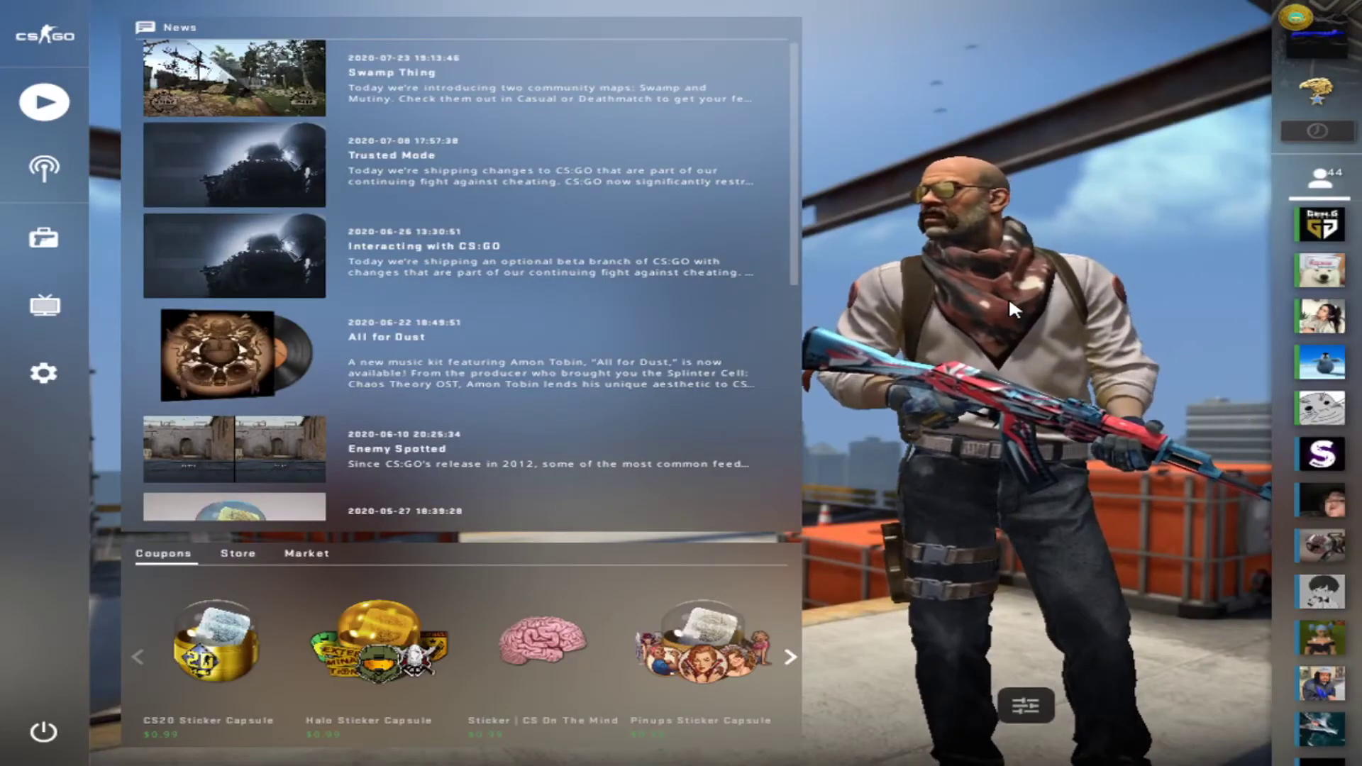
Load the map de_vertigo from a cleared console and join the Terrorists
{"action": "key", "text": "grave"}
{"action": "type", "text": "clear"}
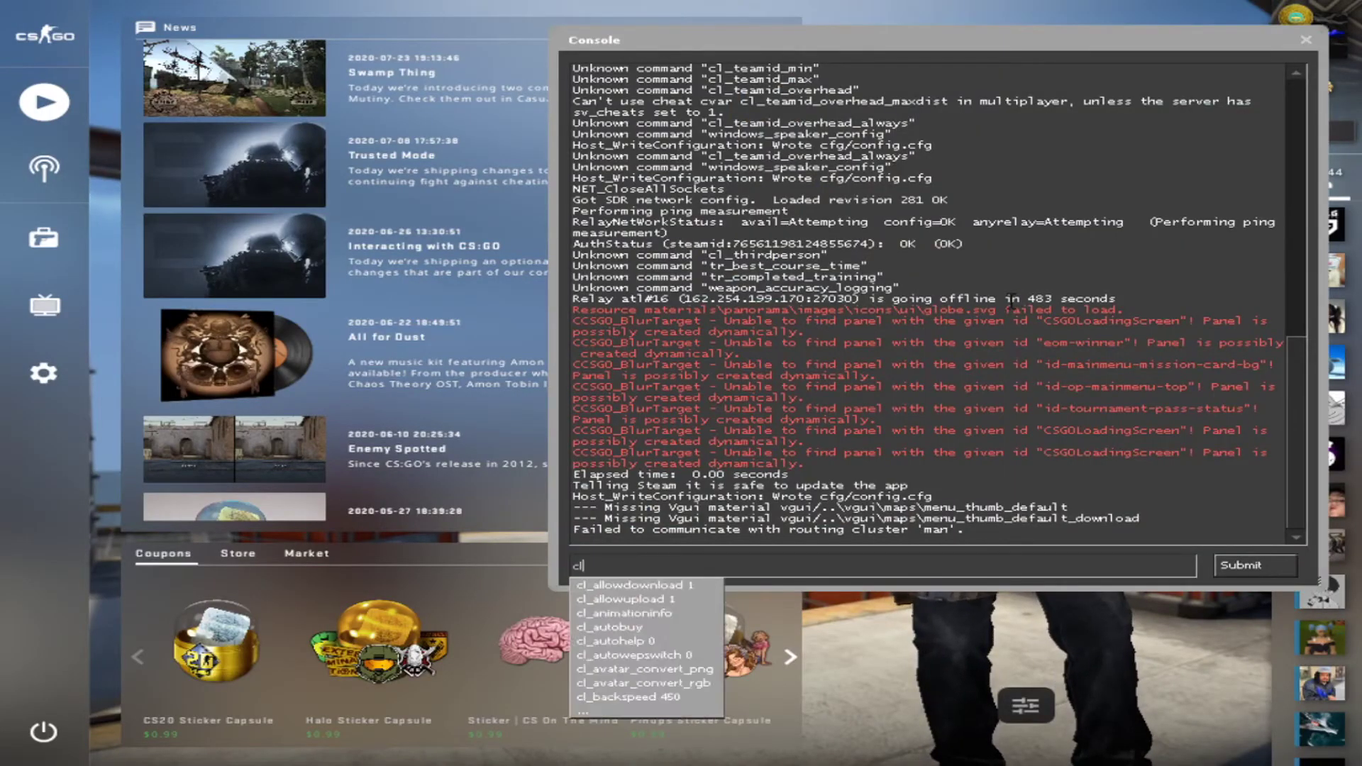
{"action": "key", "text": "Return"}
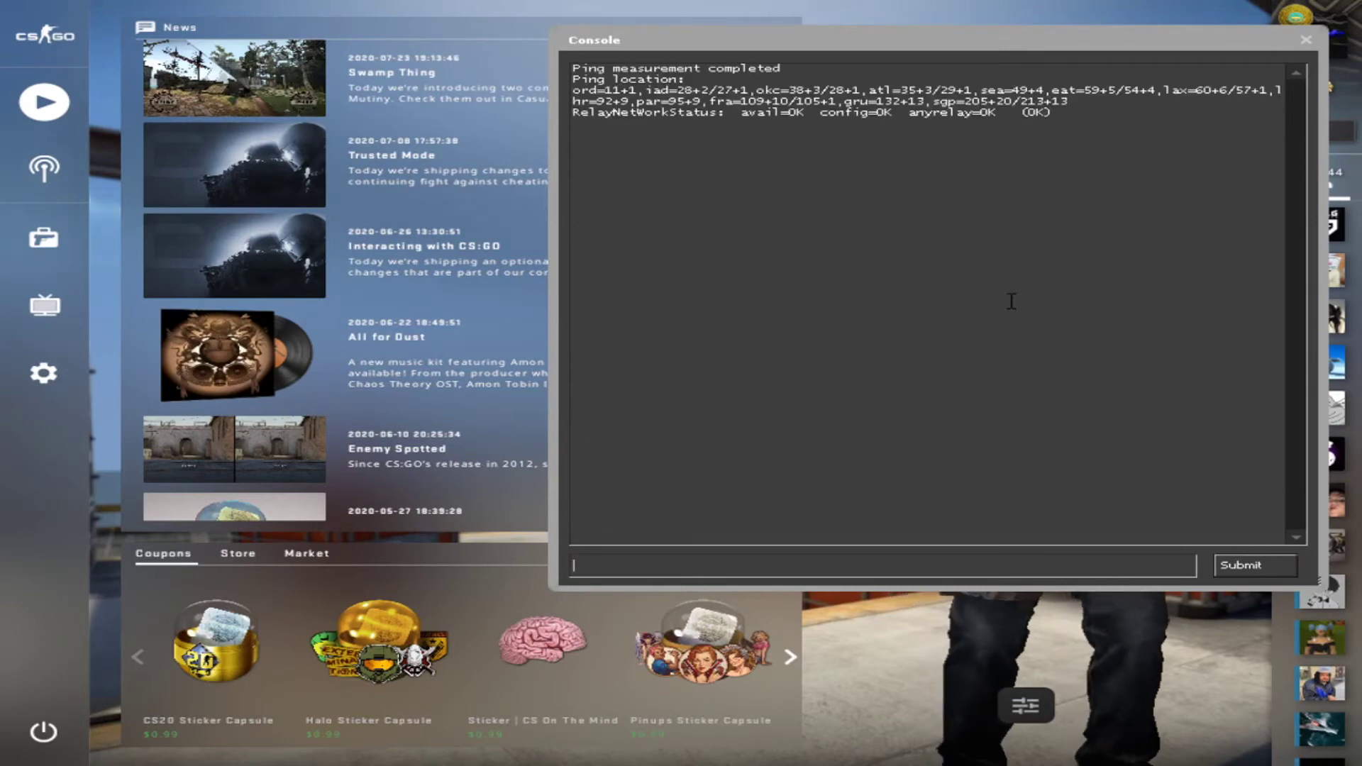
{"action": "type", "text": "map de_vertigo"}
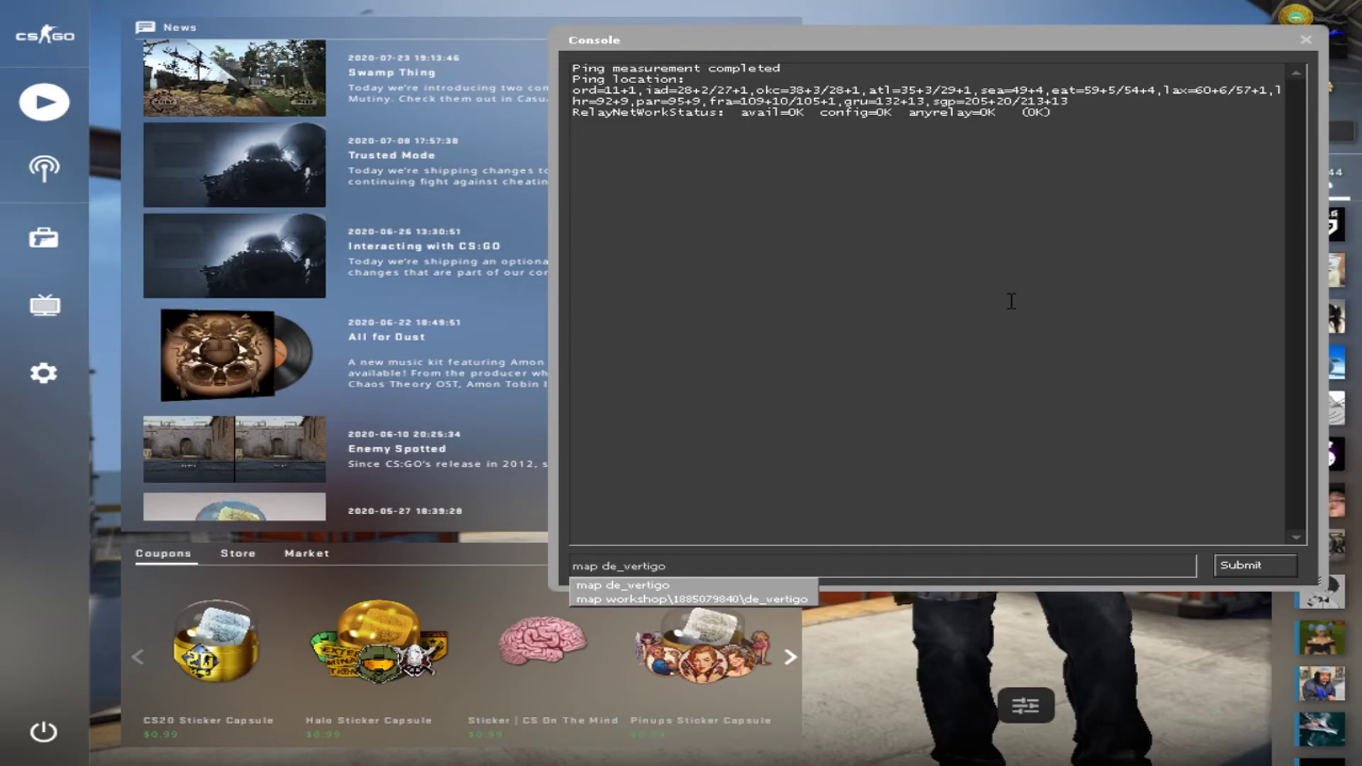
{"action": "key", "text": "Return"}
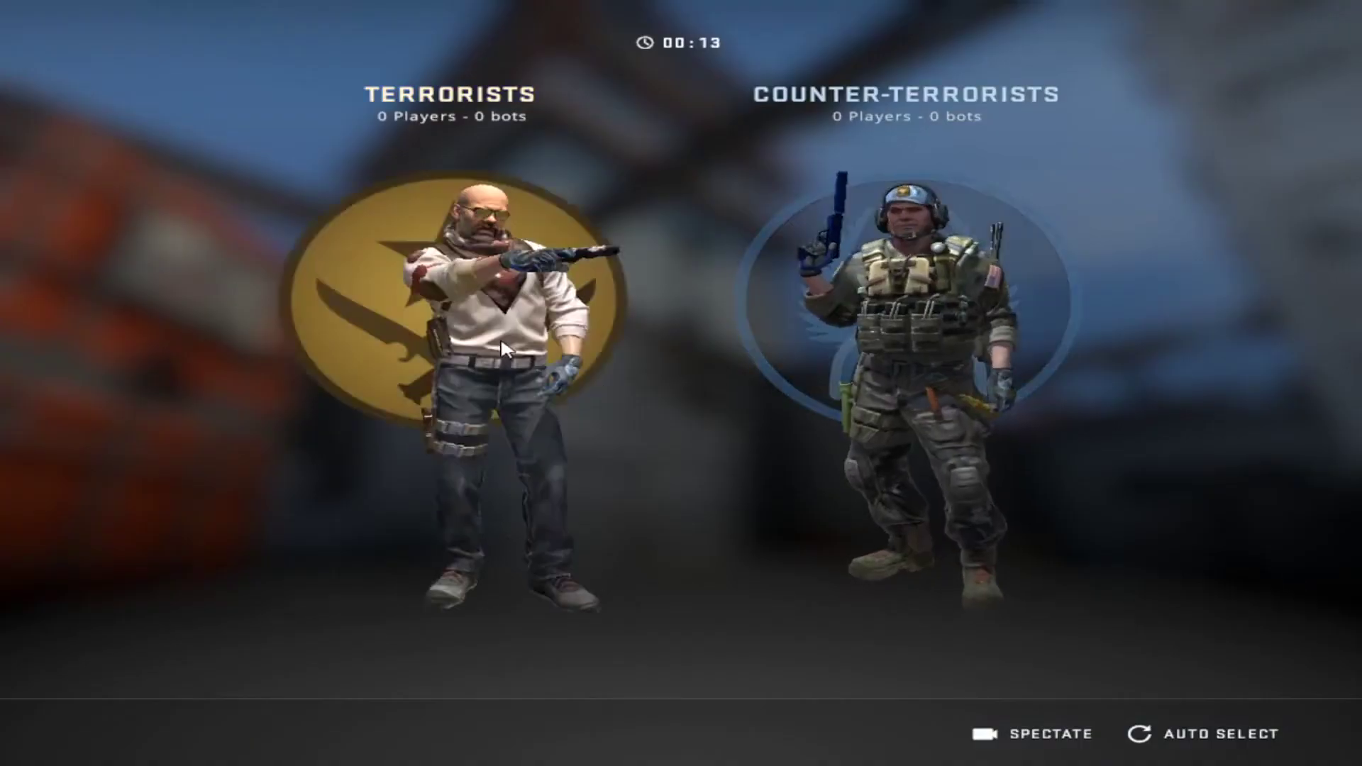
{"action": "left_click", "coordinate": [506, 349]}
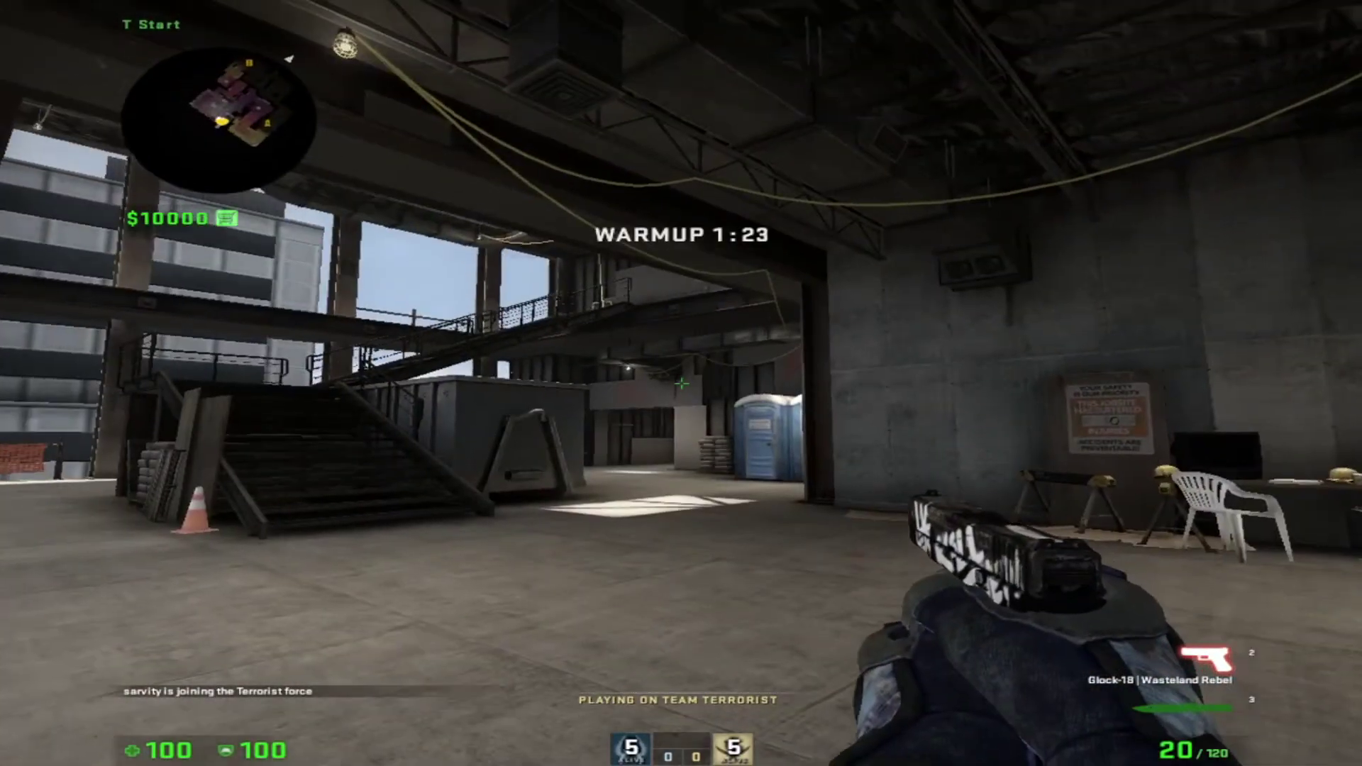
Clear the in-game console on de_vertigo
{"action": "key", "text": "grave"}
{"action": "type", "text": "clear"}
{"action": "key", "text": "Return"}
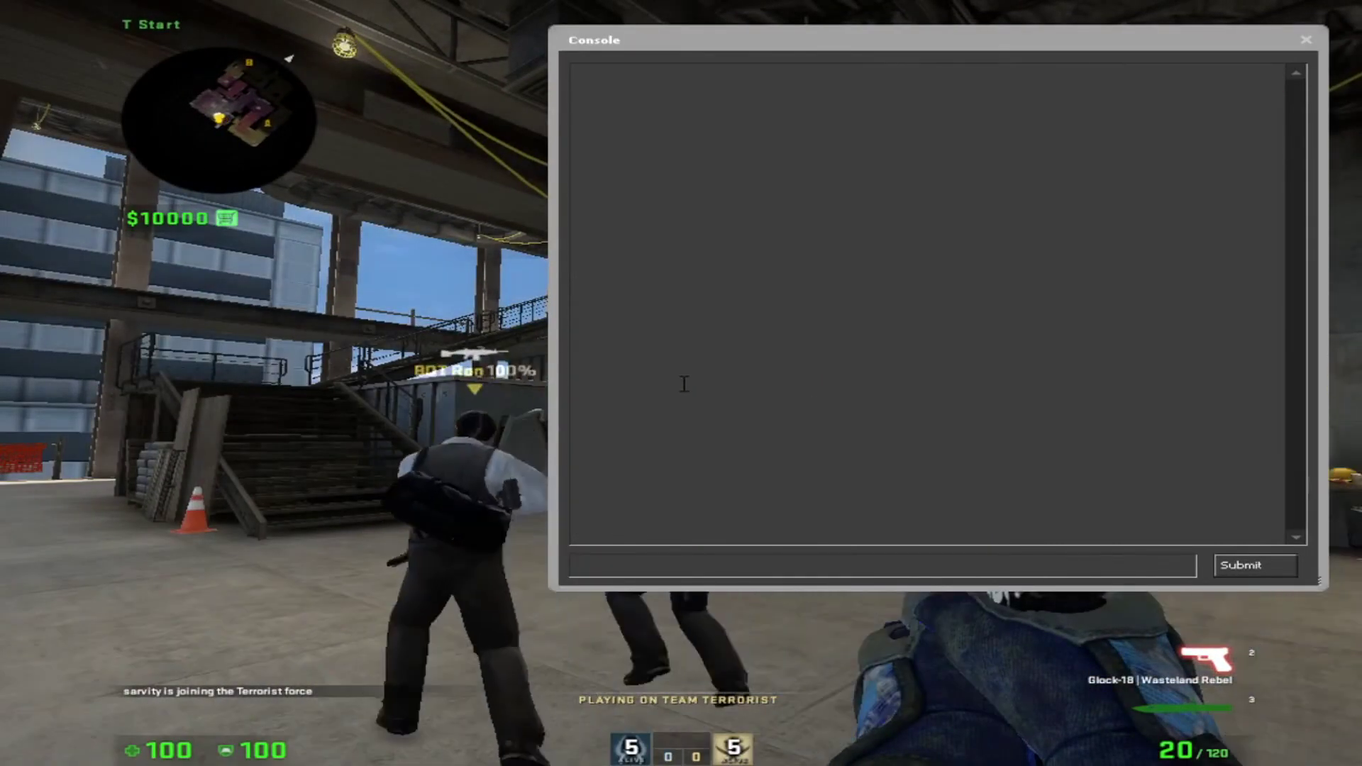
{"action": "type", "text": "exec "}
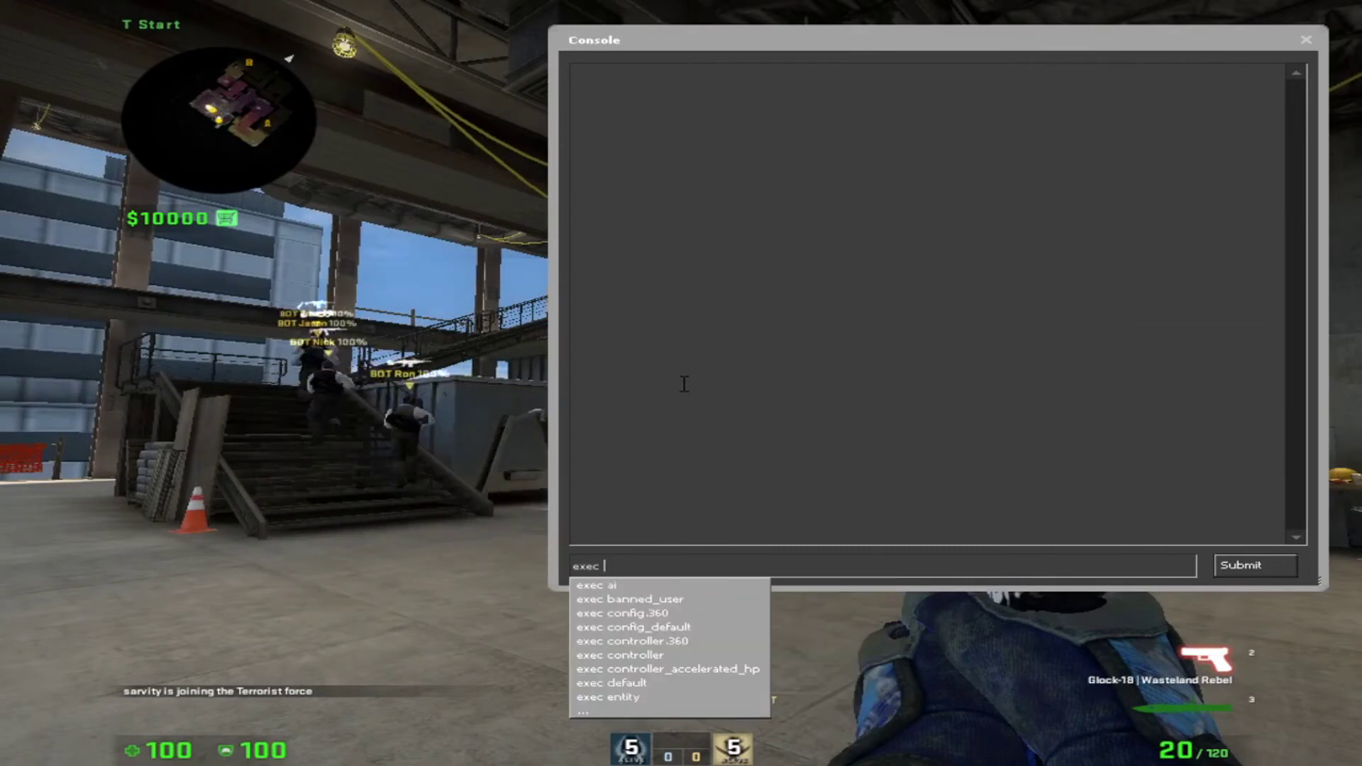
{"action": "type", "text": "serve"}
{"action": "key", "text": "BackSpace"}
{"action": "key", "text": "BackSpace"}
{"action": "key", "text": "BackSpace"}
{"action": "key", "text": "BackSpace"}
{"action": "key", "text": "BackSpace"}
{"action": "key", "text": "BackSpace"}
{"action": "key", "text": "BackSpace"}
{"action": "key", "text": "BackSpace"}
{"action": "key", "text": "BackSpace"}
{"action": "key", "text": "BackSpace"}
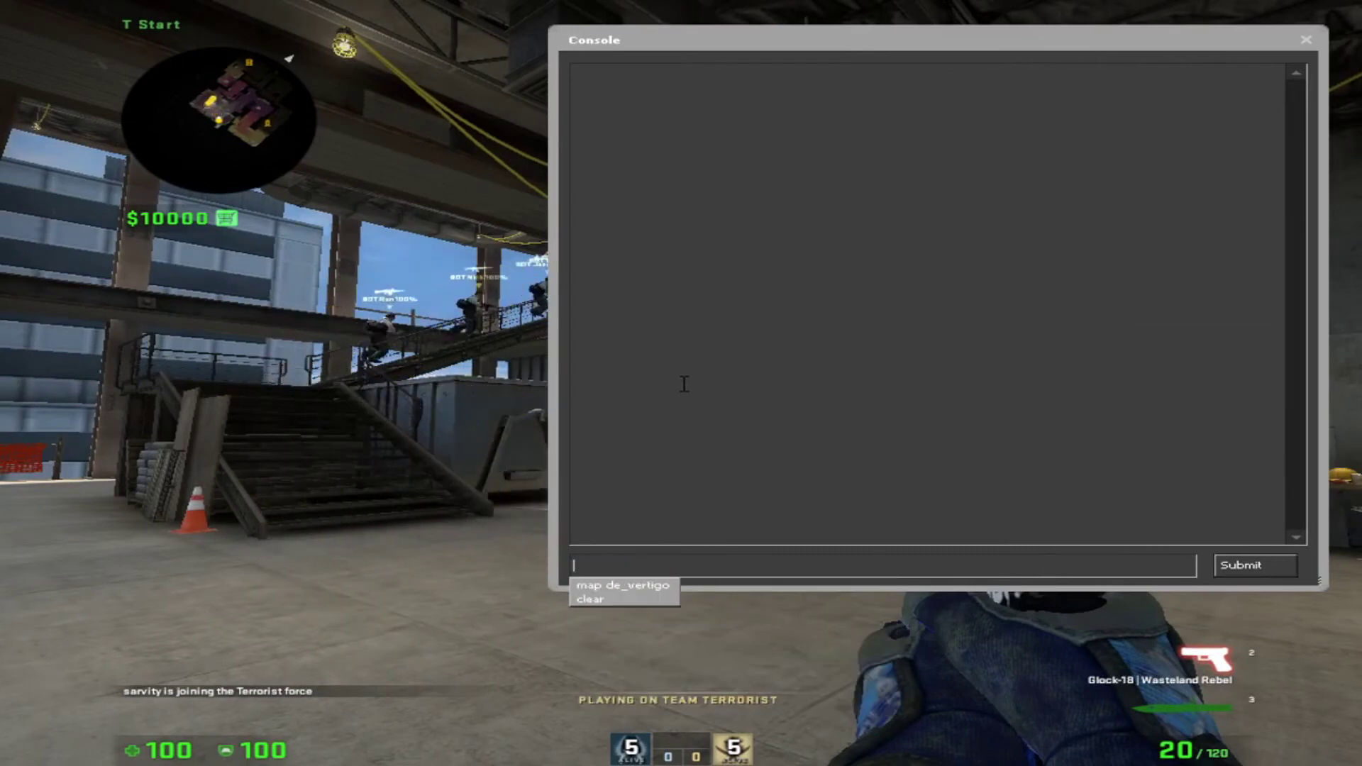
Run the server config through its key bind, switch to the knife, and query the binding of ] in the console
{"action": "key", "text": "grave"}
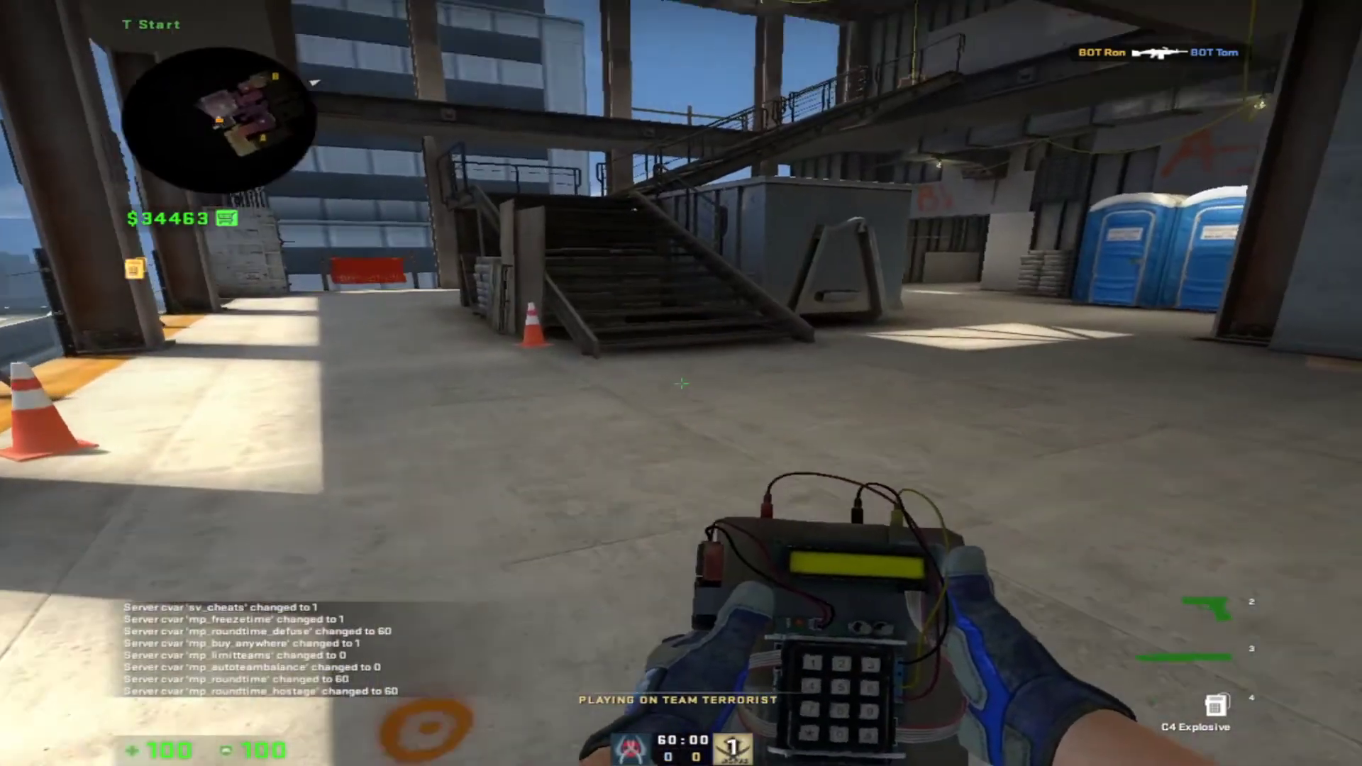
{"action": "key", "text": "3"}
{"action": "key", "text": "grave"}
{"action": "type", "text": "b"}
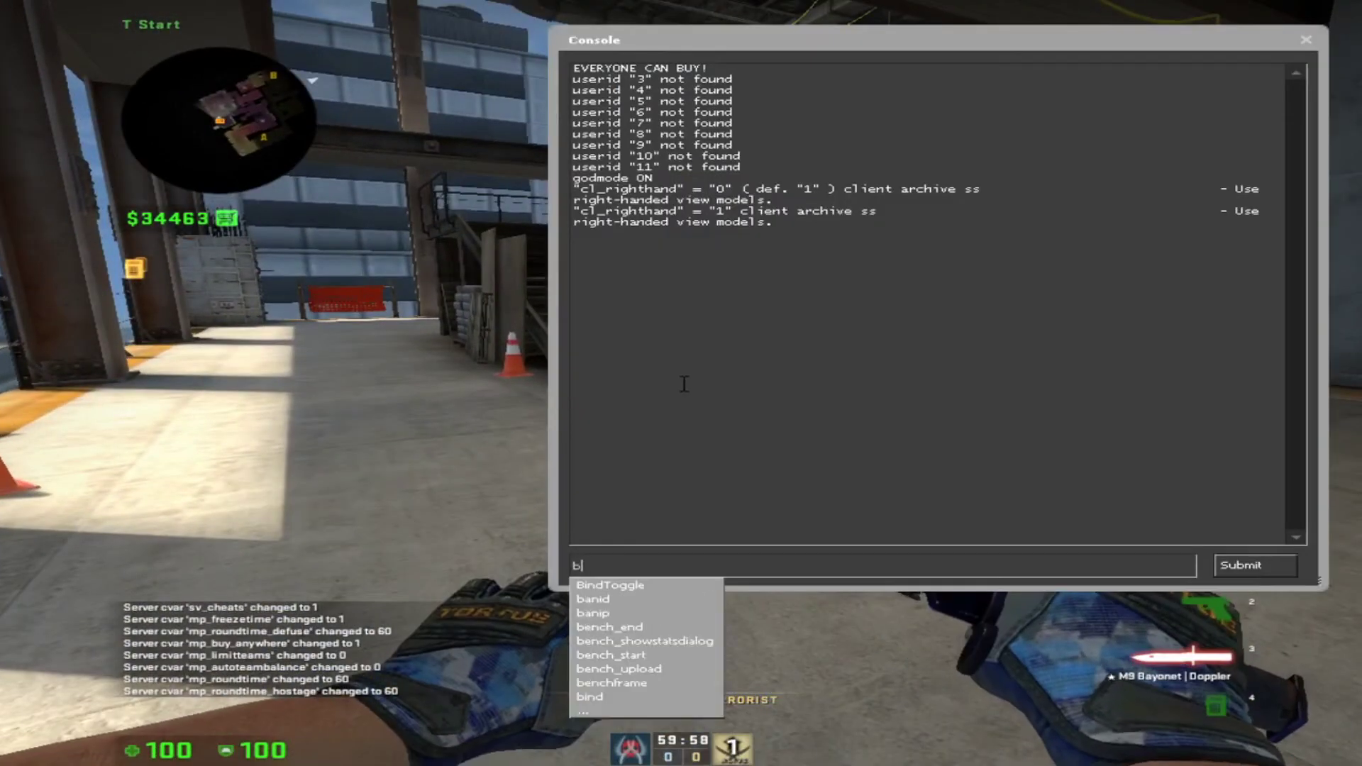
{"action": "type", "text": "ind "}
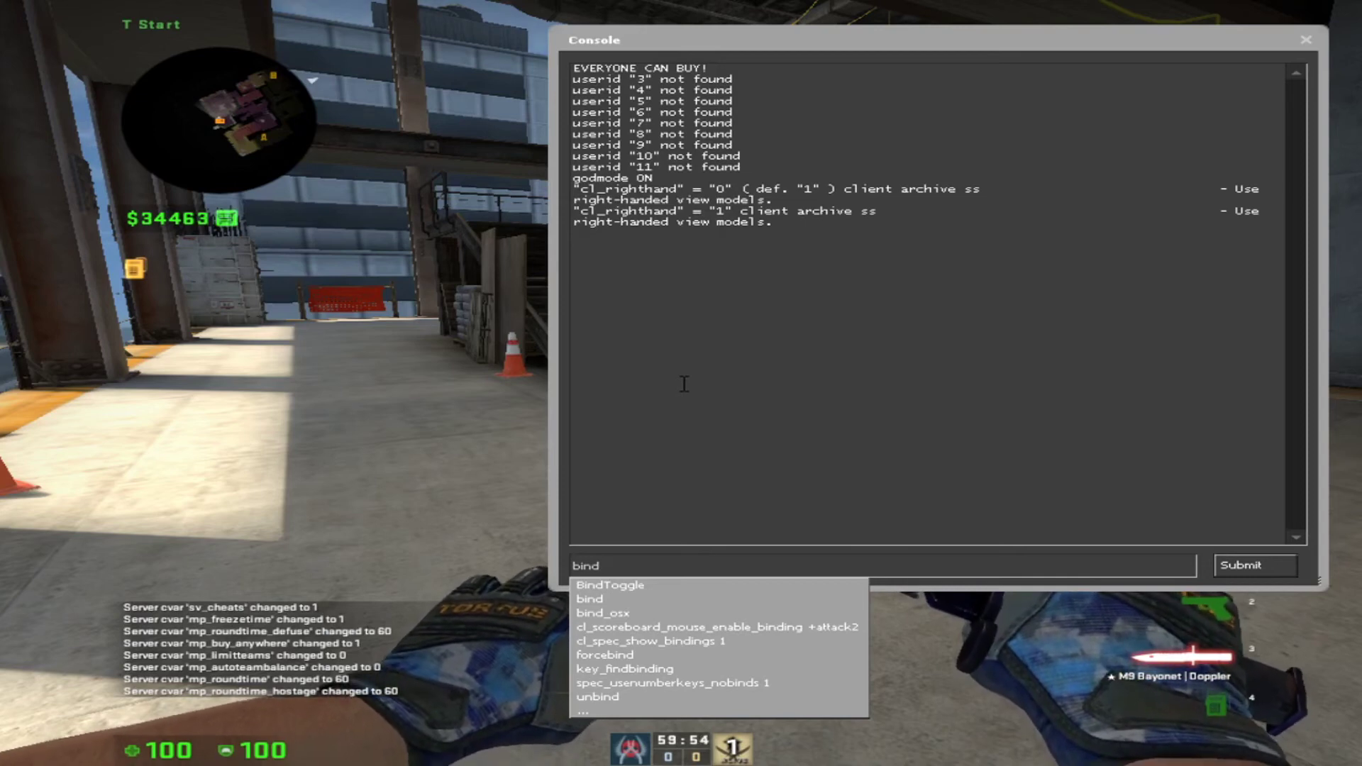
{"action": "type", "text": "]"}
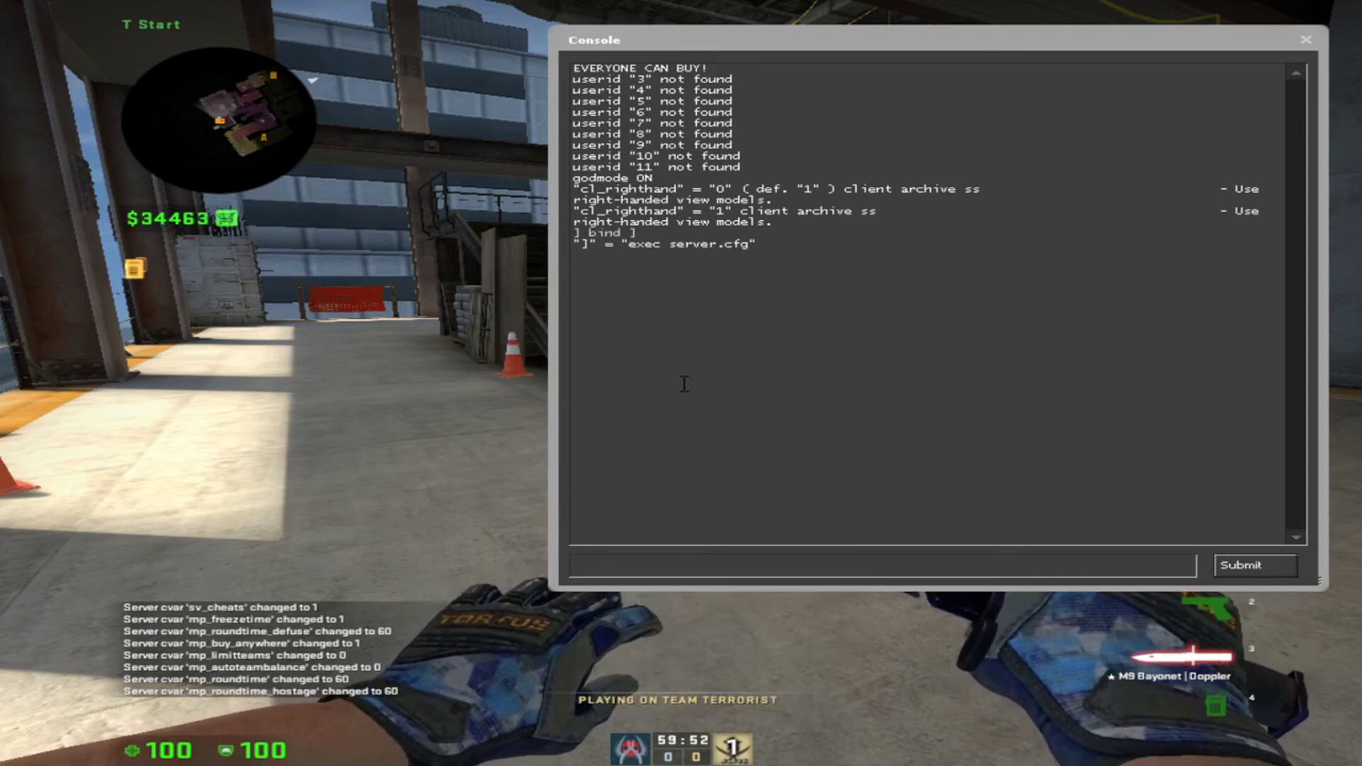
{"action": "left_click_drag", "start_coordinate": [834, 247], "coordinate": [775, 246]}
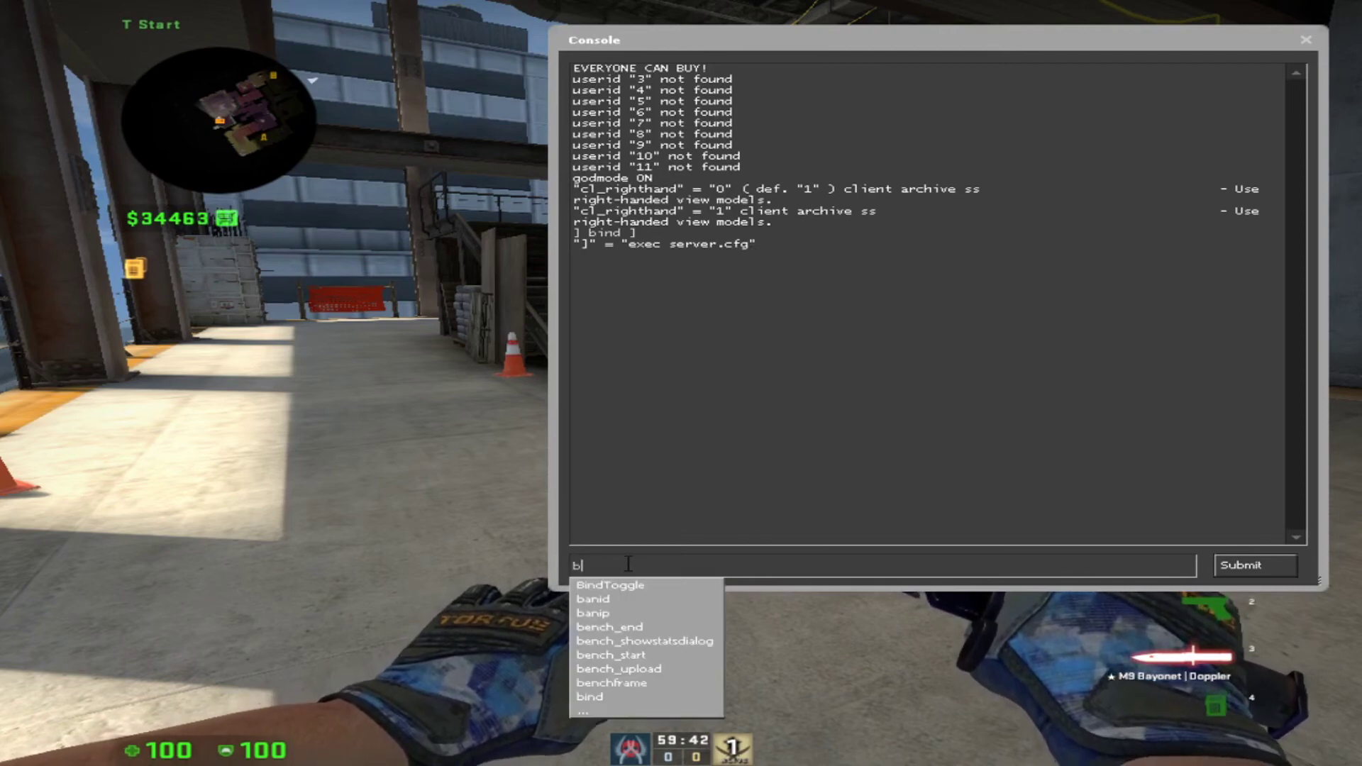
Query the binding of \ in the console, highlight the returned line, and close the console
{"action": "type", "text": "d \\"}
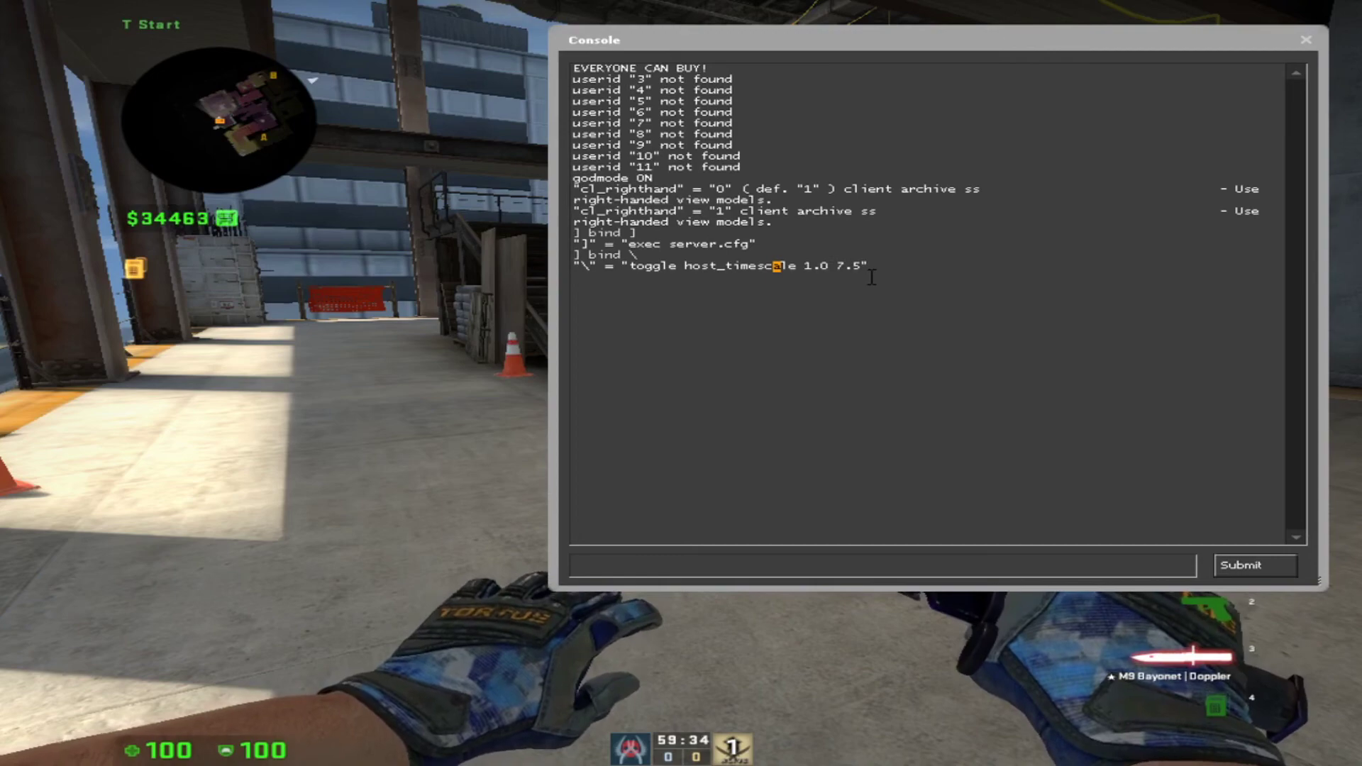
{"action": "left_click_drag", "start_coordinate": [830, 270], "coordinate": [573, 268]}
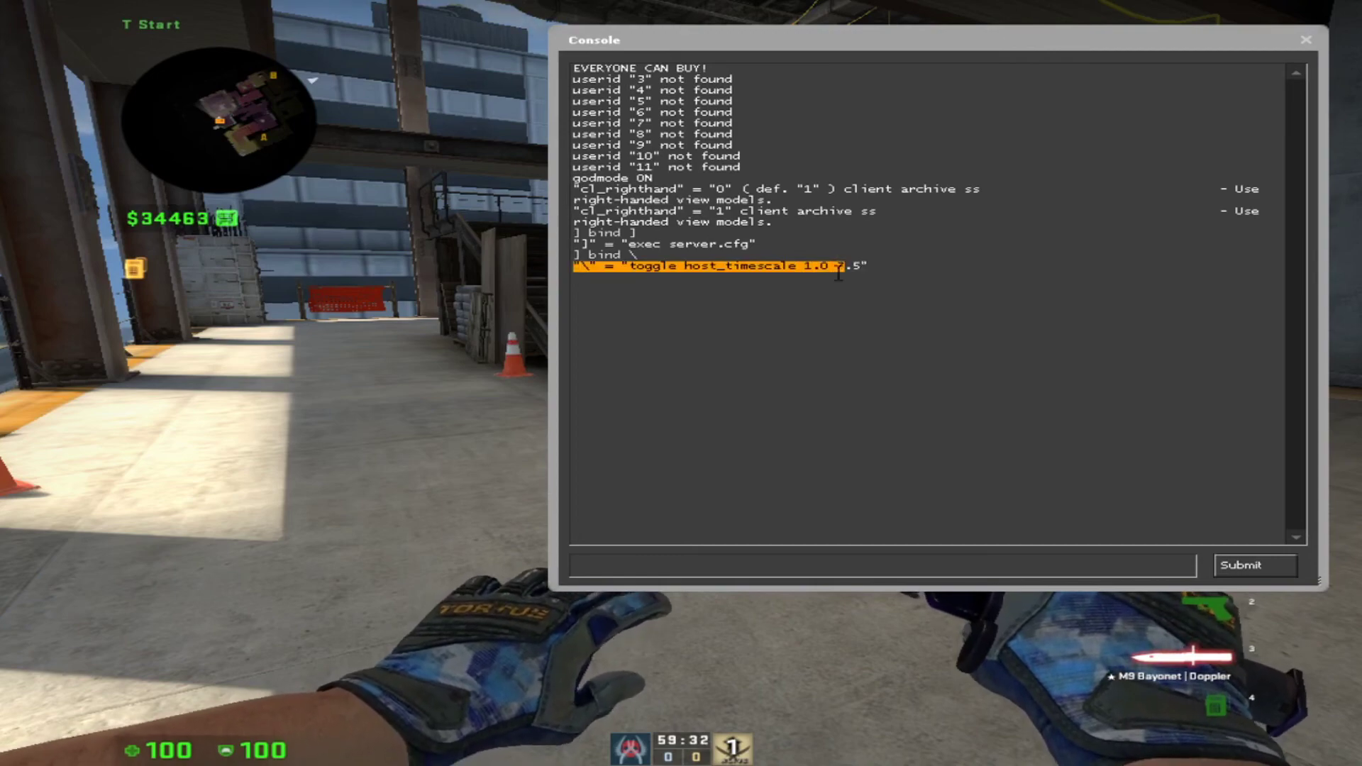
{"action": "key", "text": "grave"}
Throw a smoke grenade near the stairs at T Start, and buy and throw a molotov
{"action": "key", "text": "w"}
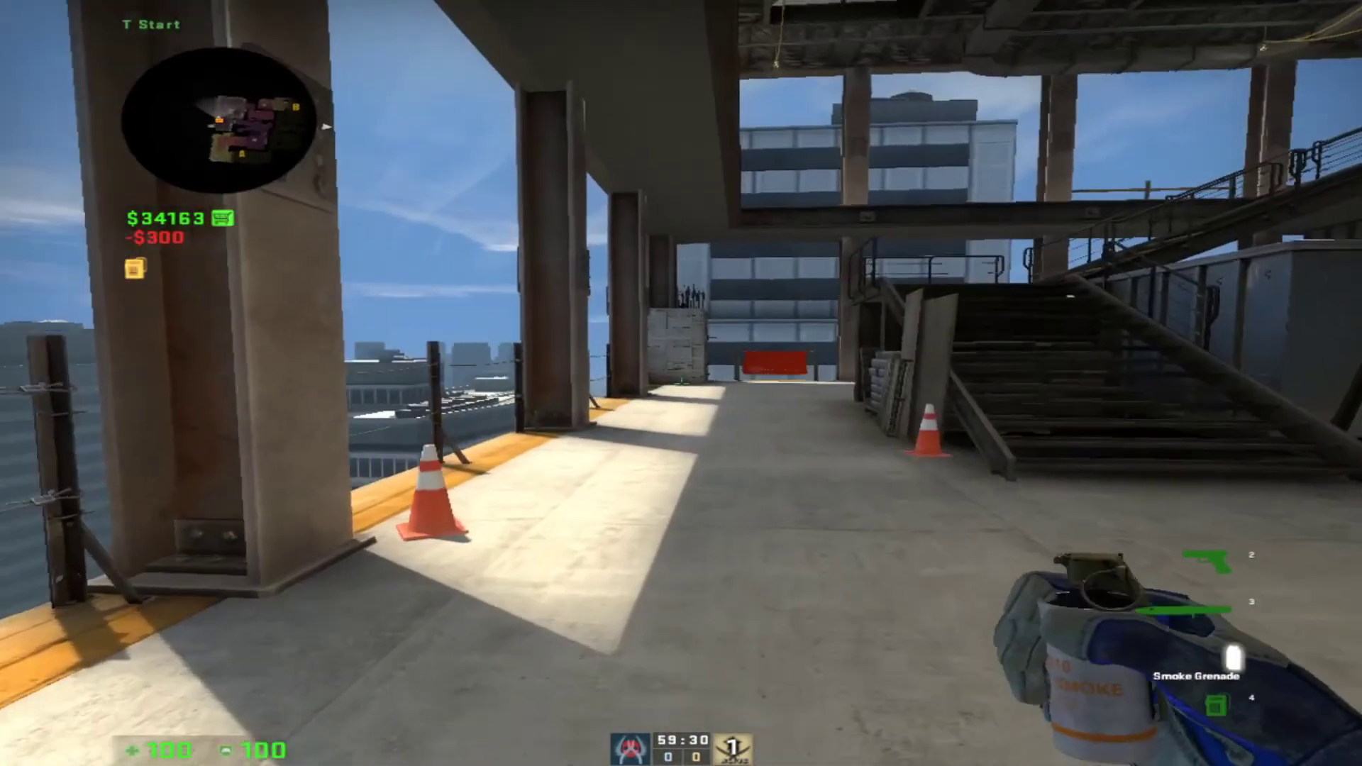
{"action": "right_click", "coordinate": [681, 383]}
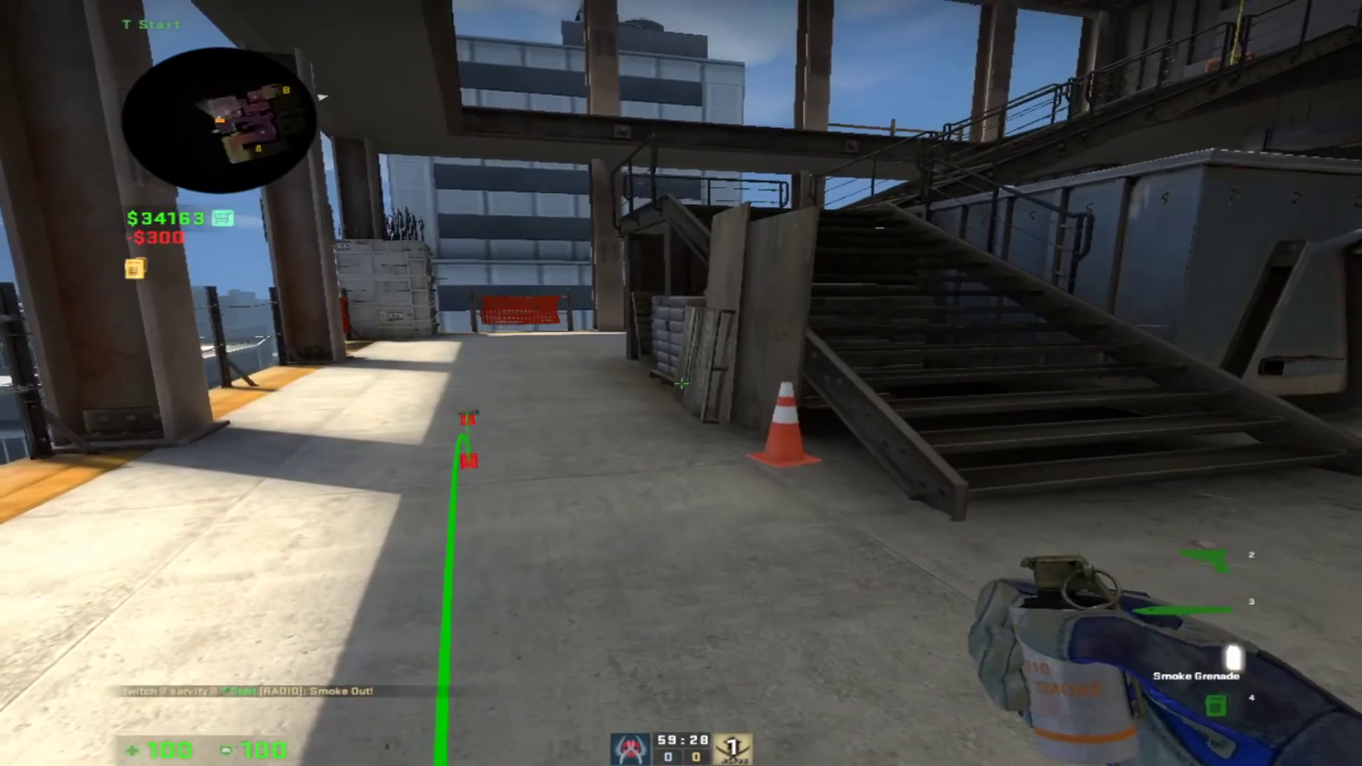
{"action": "key", "text": "F3"}
{"action": "key", "text": "4"}
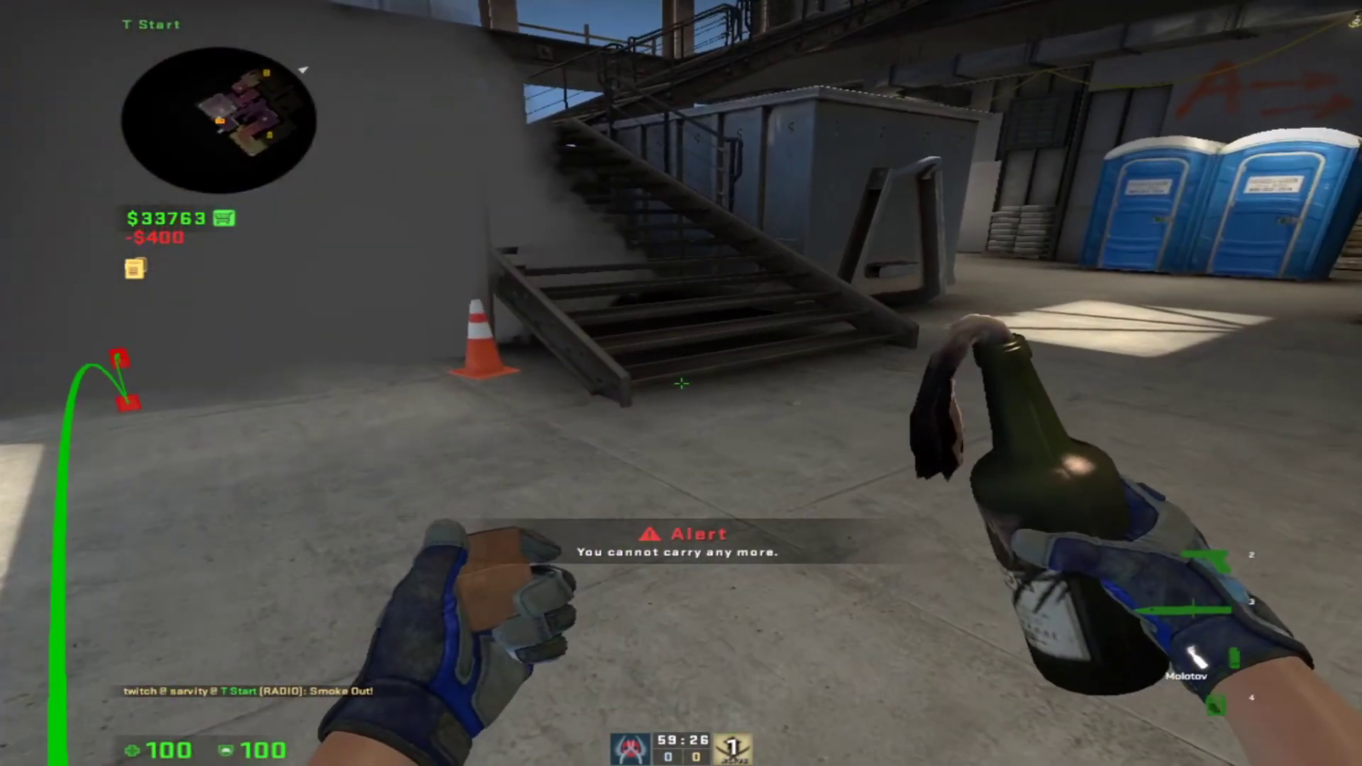
{"action": "left_click", "coordinate": [681, 383]}
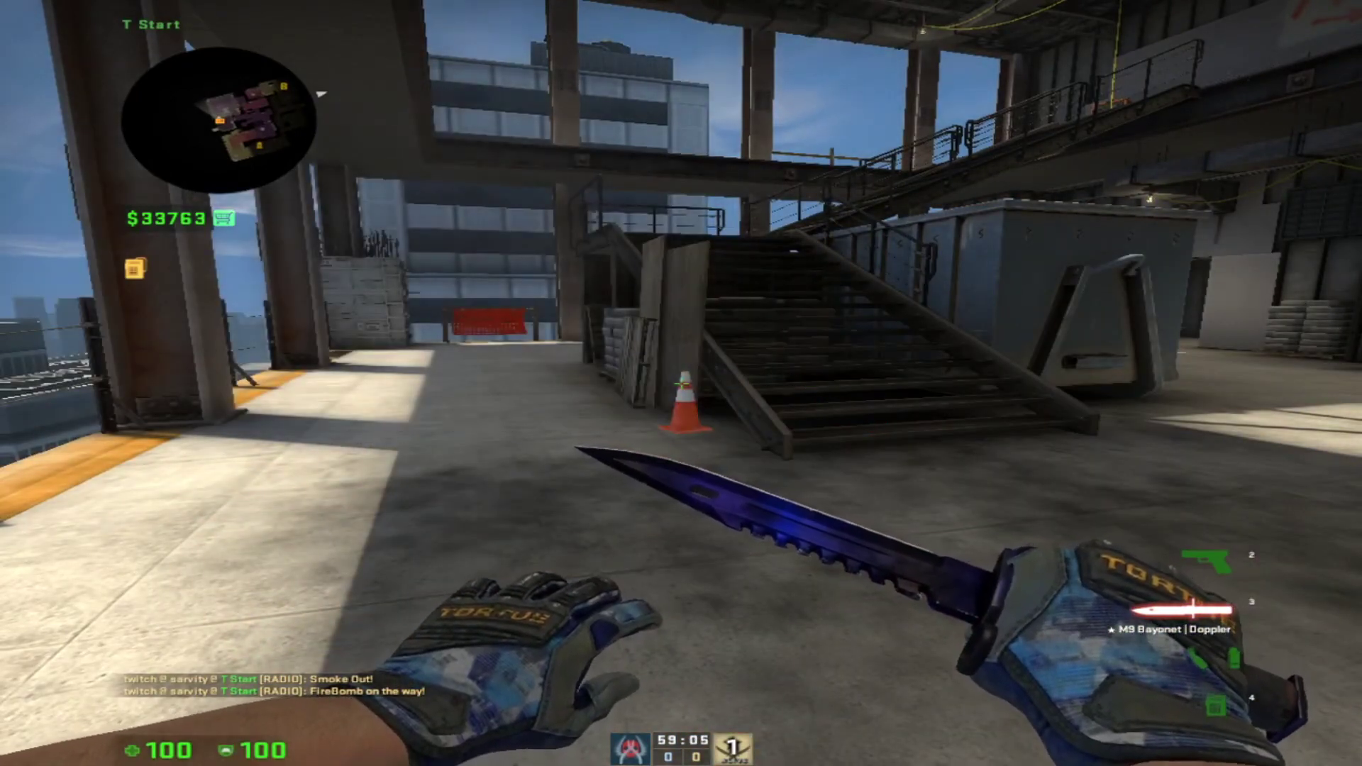
Move up the stairs and around the T Start area with the knife out
{"action": "key", "text": "w"}
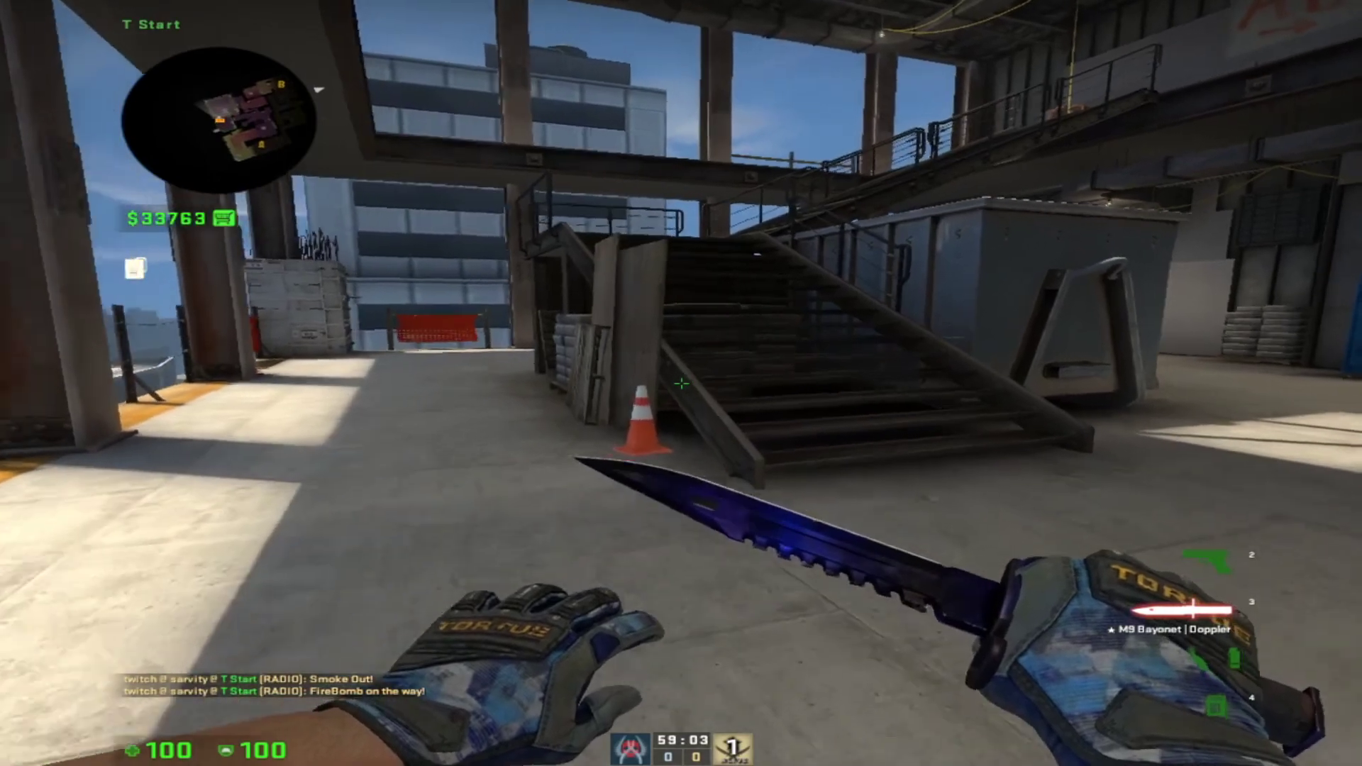
{"action": "key", "text": "w"}
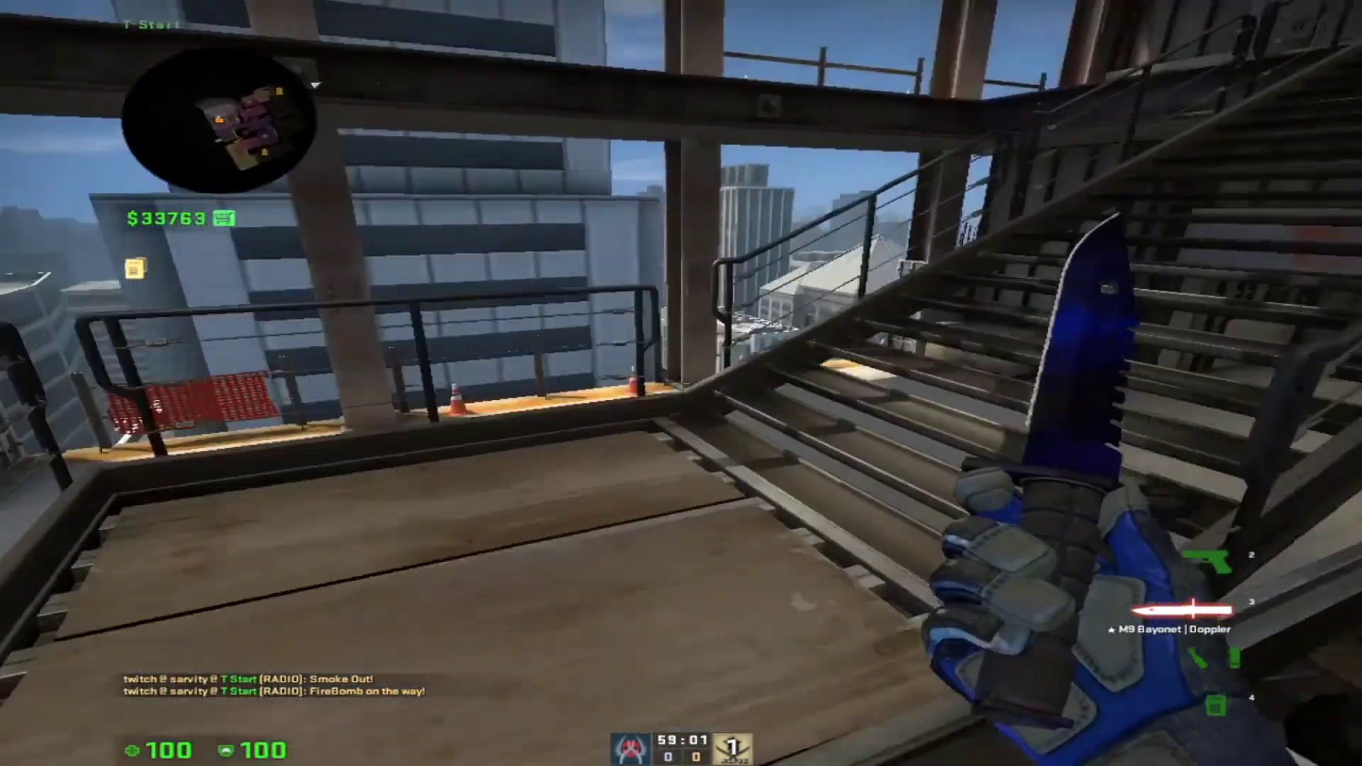
{"action": "key", "text": "w"}
{"action": "key", "text": "f"}
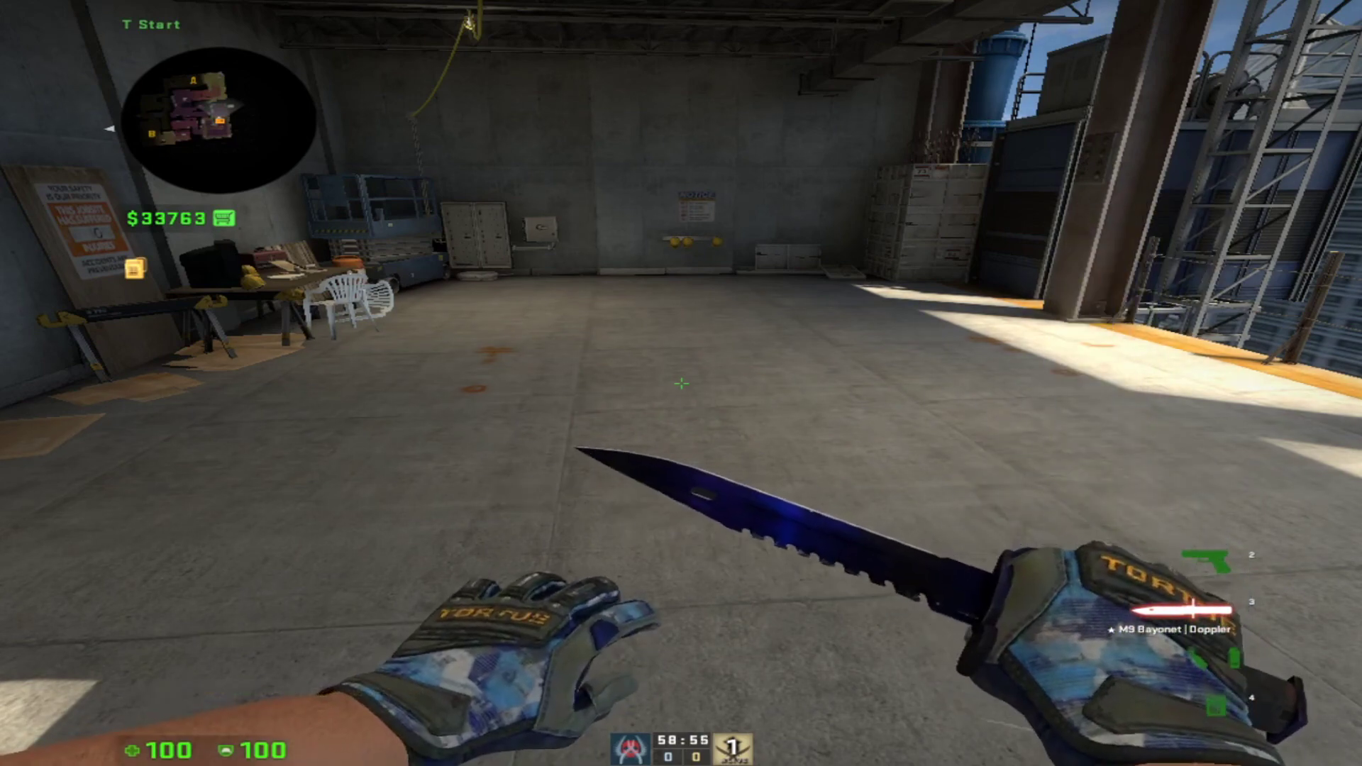
Turn on the performance overlay with net_graph 1 and reopen the console
{"action": "key", "text": "grave"}
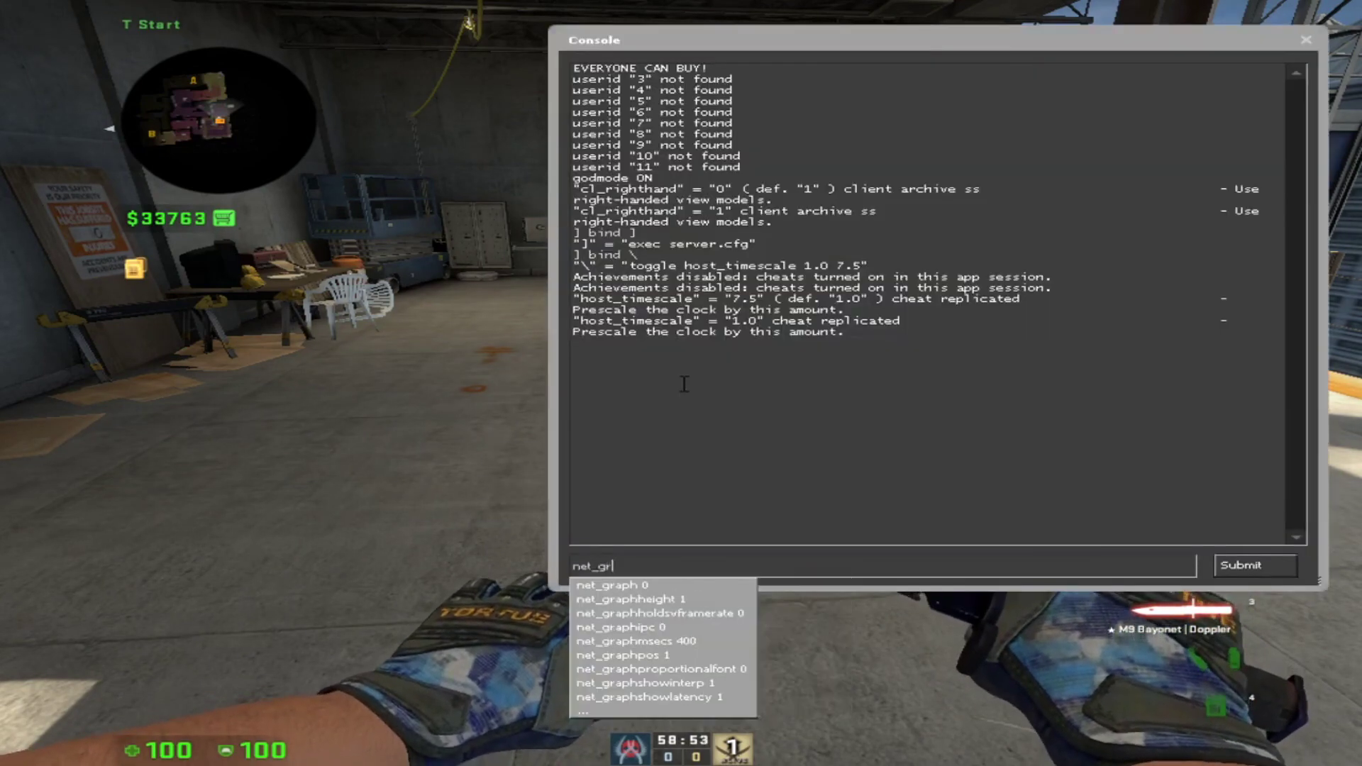
{"action": "type", "text": "net_graph 1"}
{"action": "key", "text": "Return"}
{"action": "key", "text": "grave"}
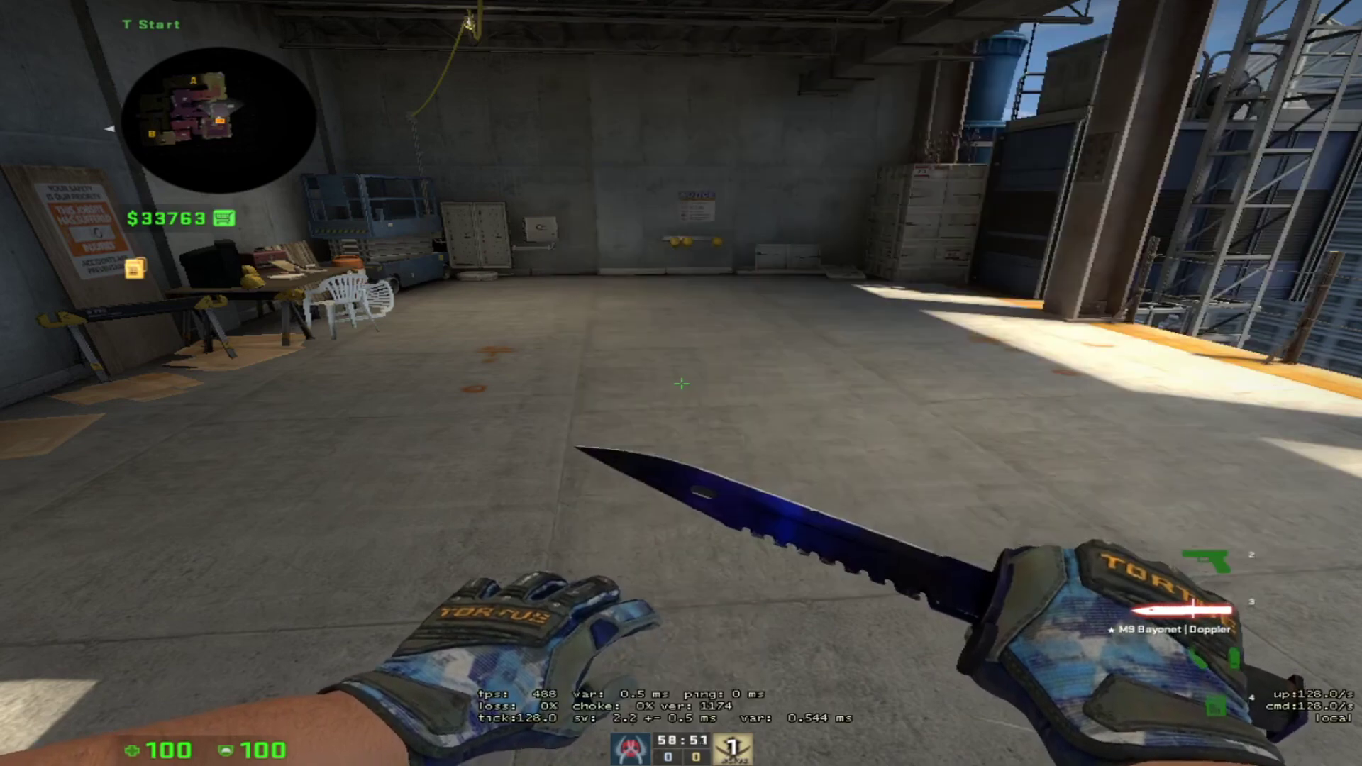
{"action": "key", "text": "w"}
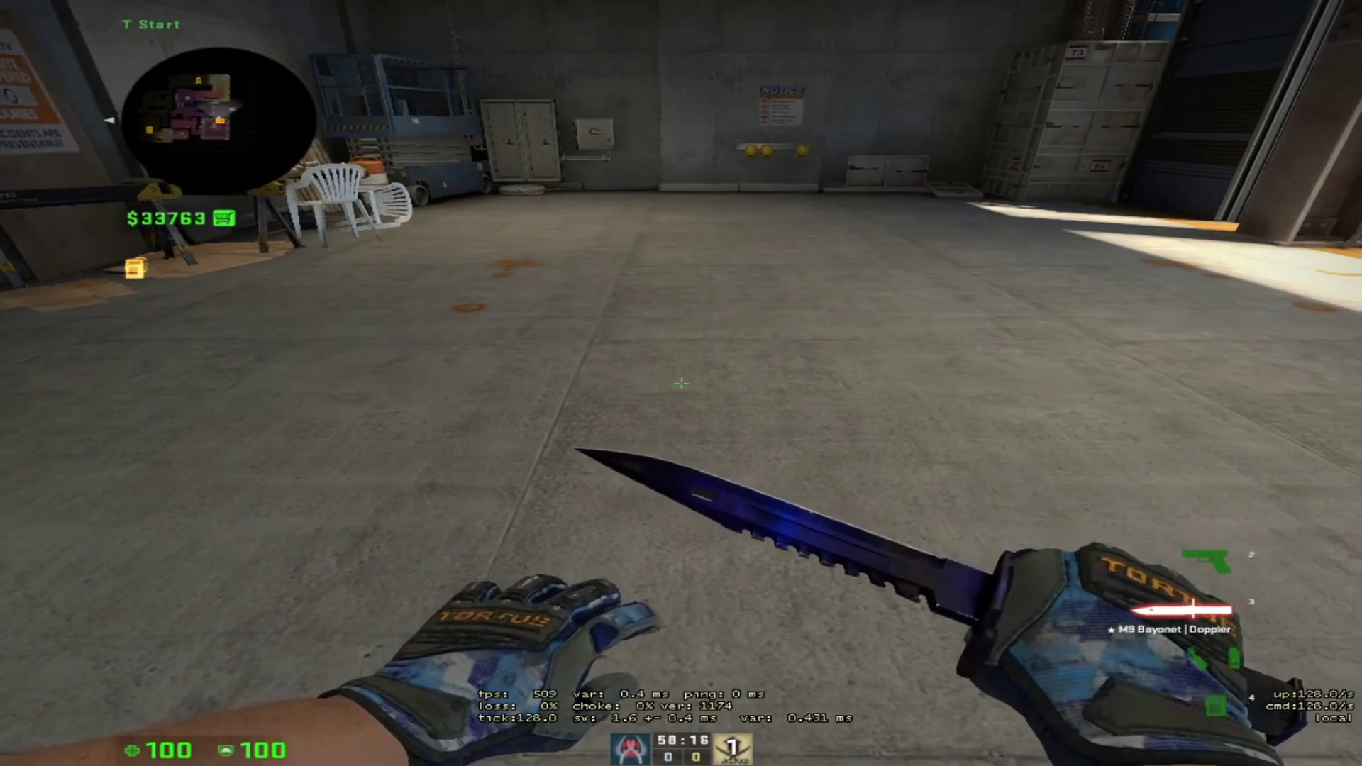
{"action": "key", "text": "grave"}
{"action": "type", "text": "bind"}
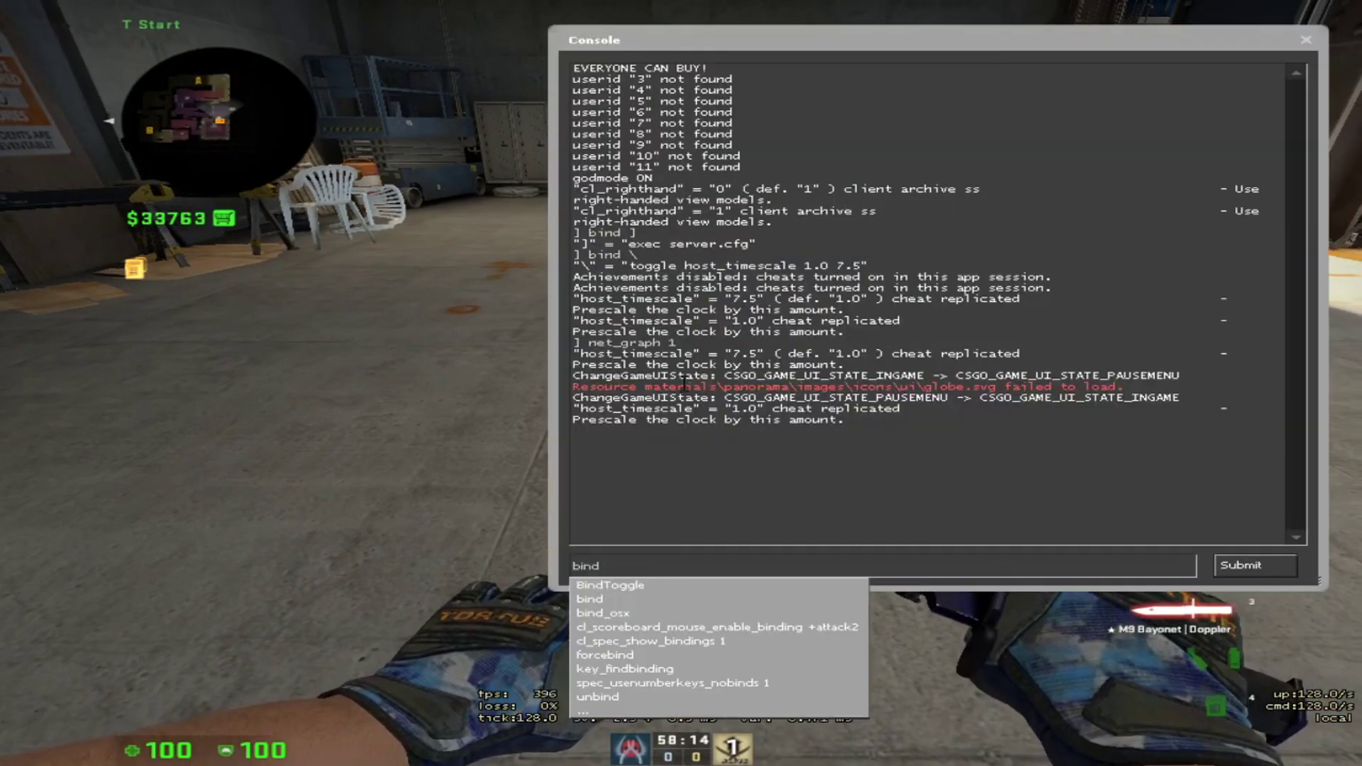
{"action": "key", "text": "BackSpace"}
{"action": "key", "text": "BackSpace"}
{"action": "key", "text": "BackSpace"}
{"action": "key", "text": "BackSpace"}
{"action": "key", "text": "BackSpace"}
Set host_timescale to .5 in the console and return to the game
{"action": "type", "text": "hoo"}
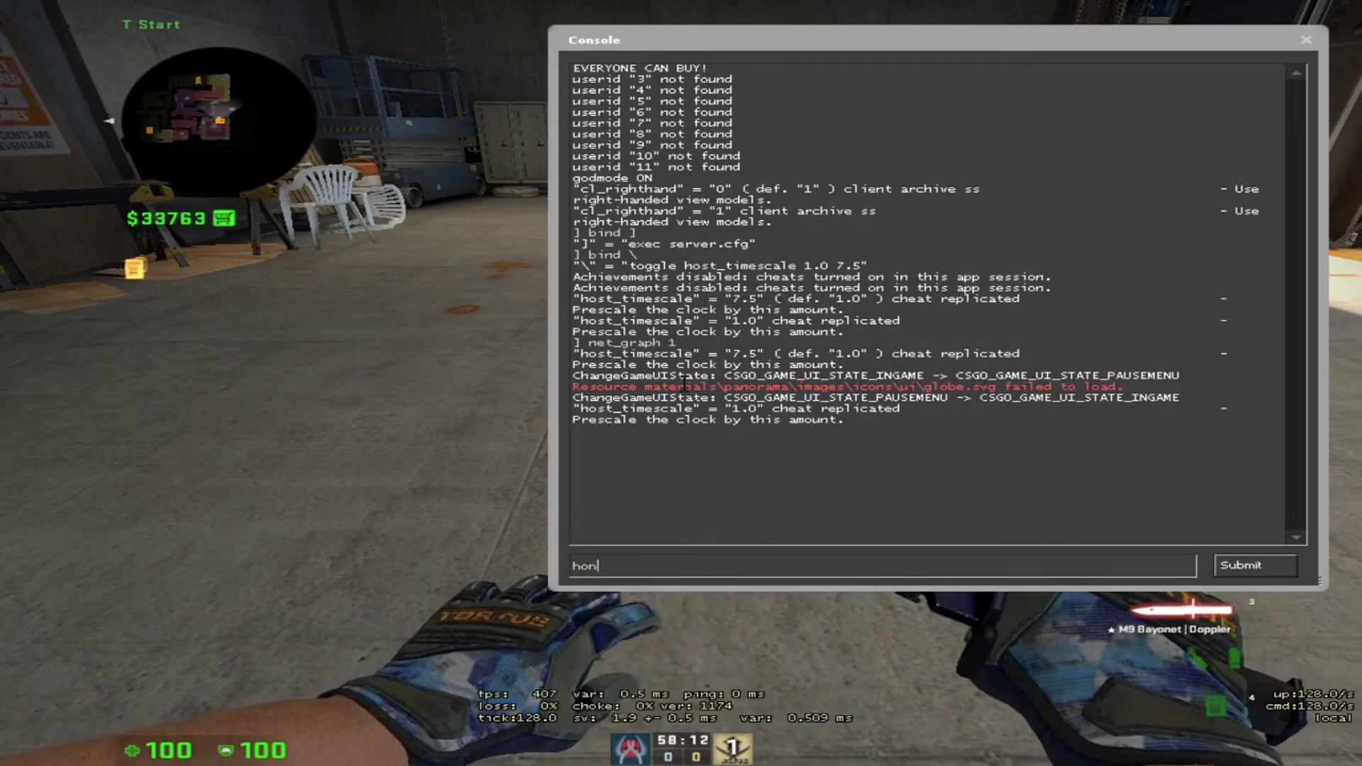
{"action": "key", "text": "BackSpace"}
{"action": "key", "text": "BackSpace"}
{"action": "type", "text": "ost_"}
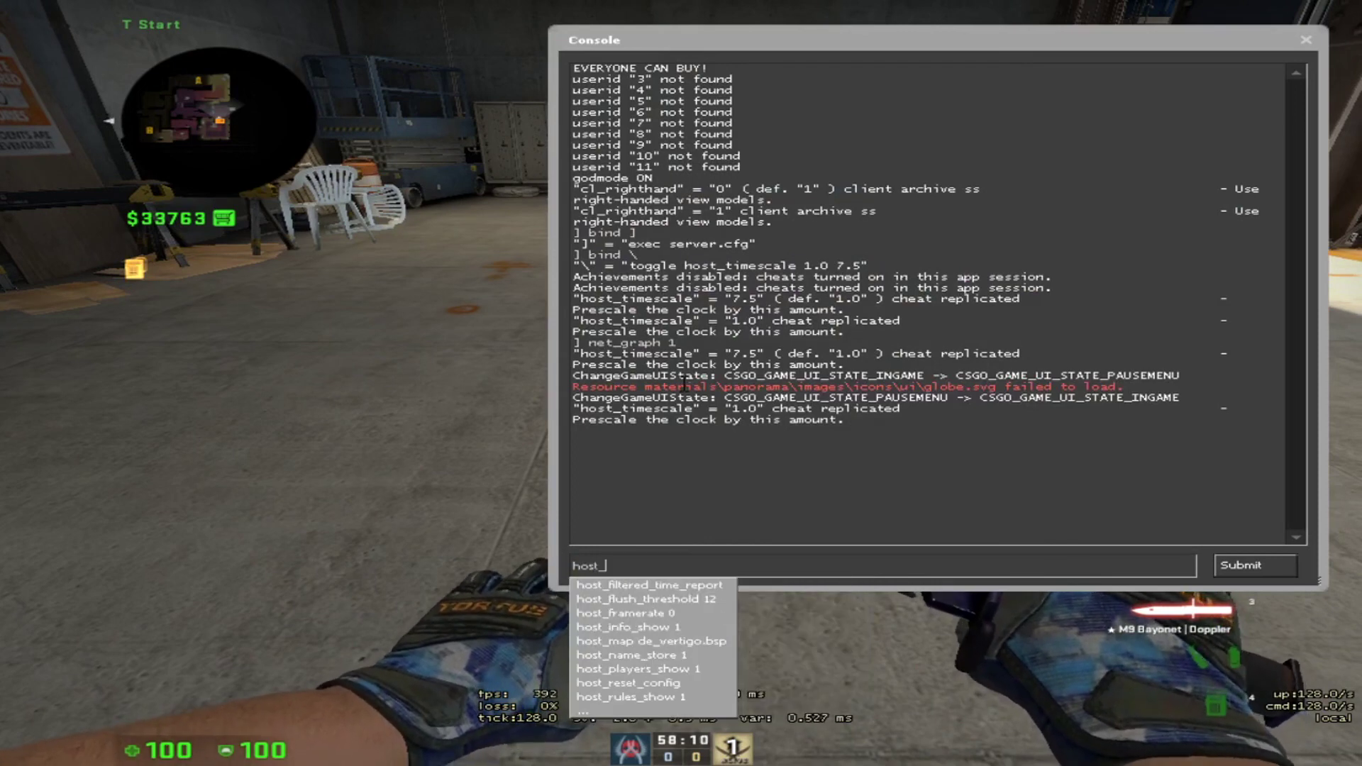
{"action": "type", "text": "timescale 2"}
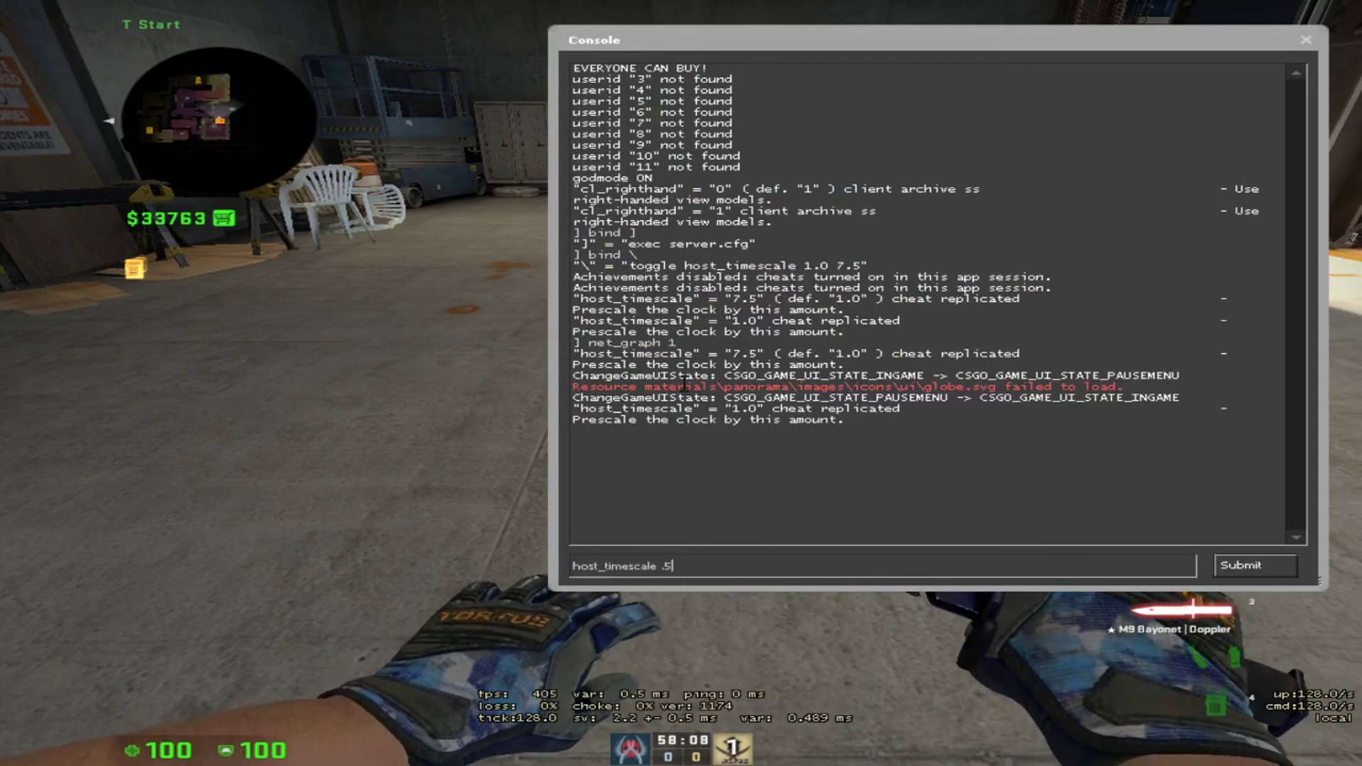
{"action": "key", "text": "Return"}
{"action": "key", "text": "grave"}
{"action": "key", "text": "Escape"}
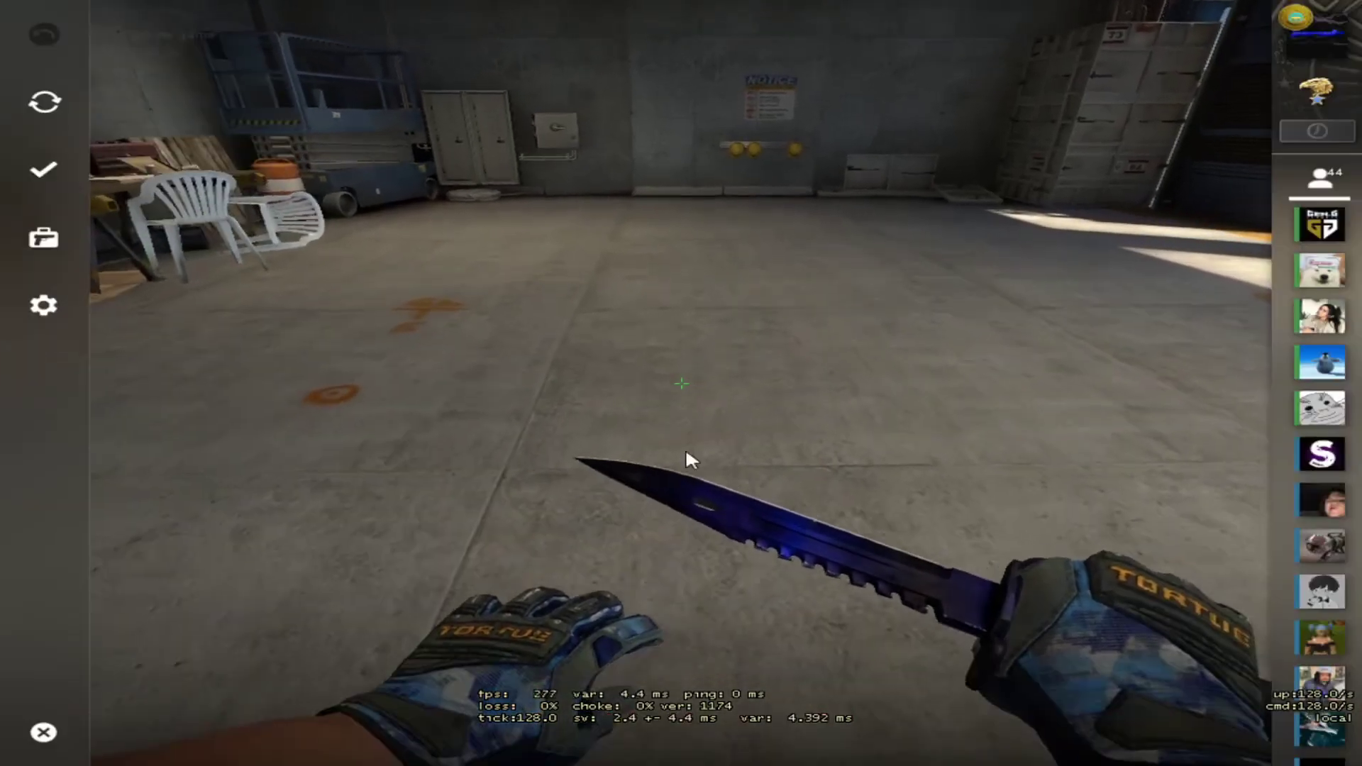
{"action": "key", "text": "Escape"}
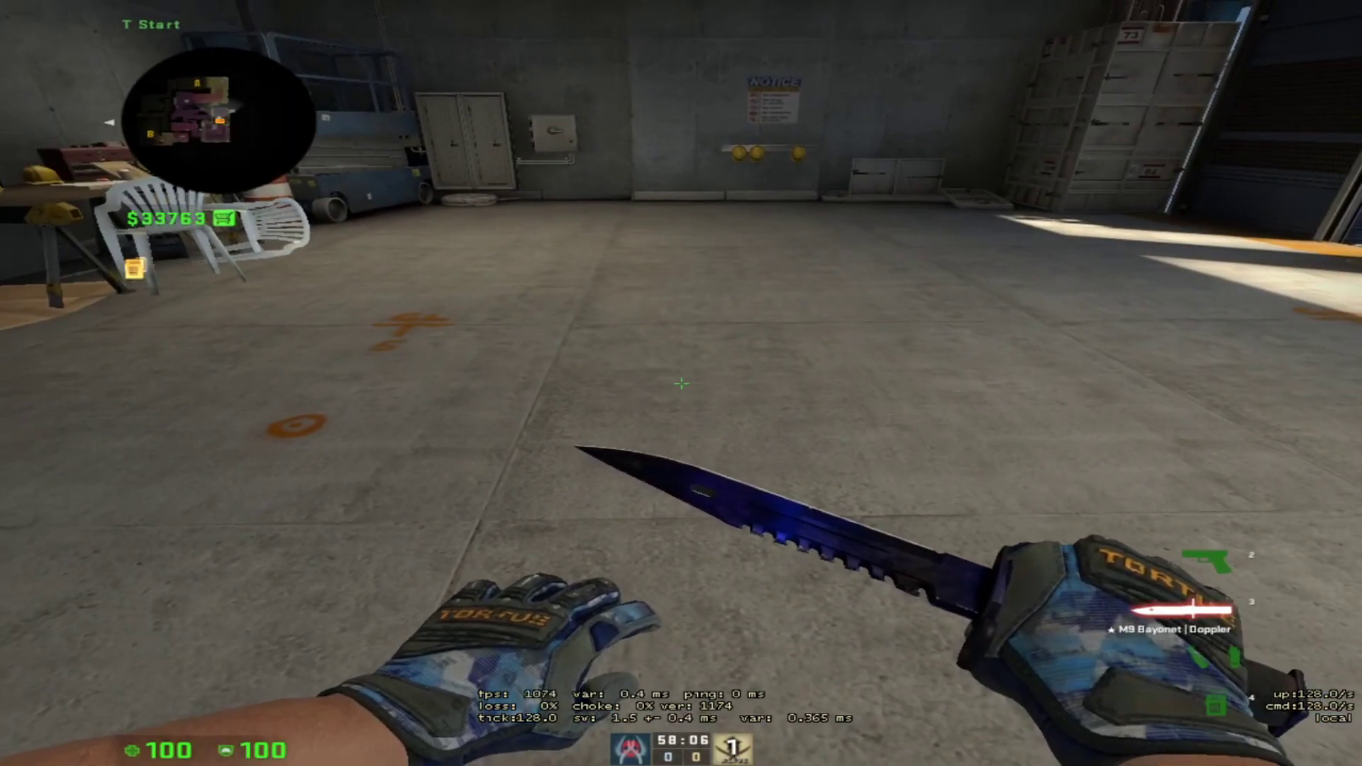